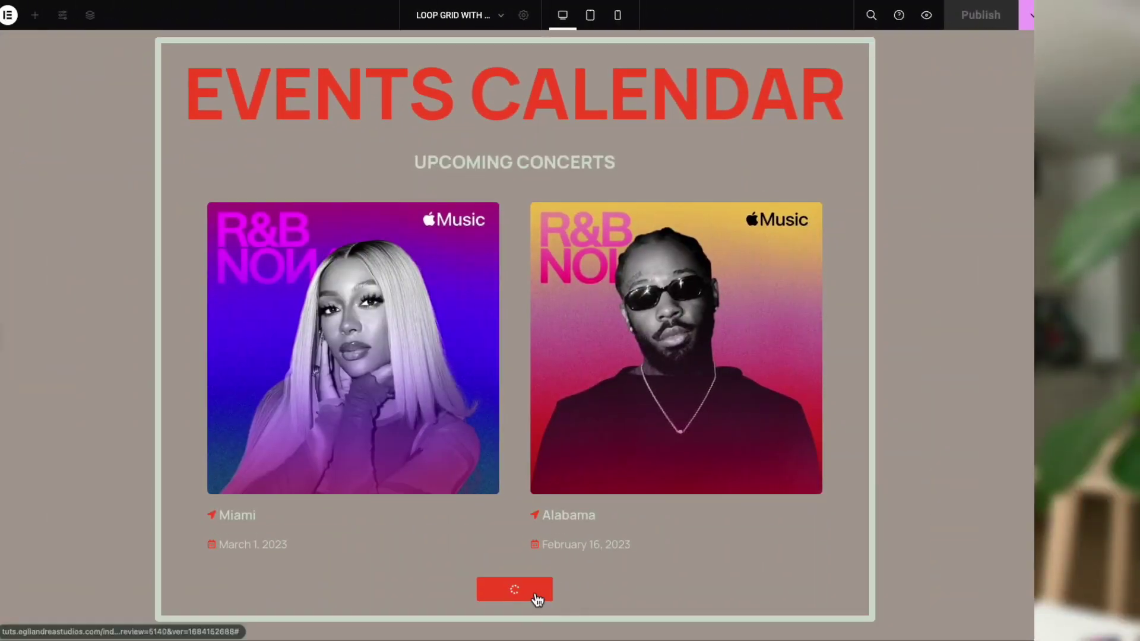
Load more concerts in the events calendar grid and look through their order and dates
left_click(534, 594)
scroll(653, 569, "down", 7)
left_click(547, 558)
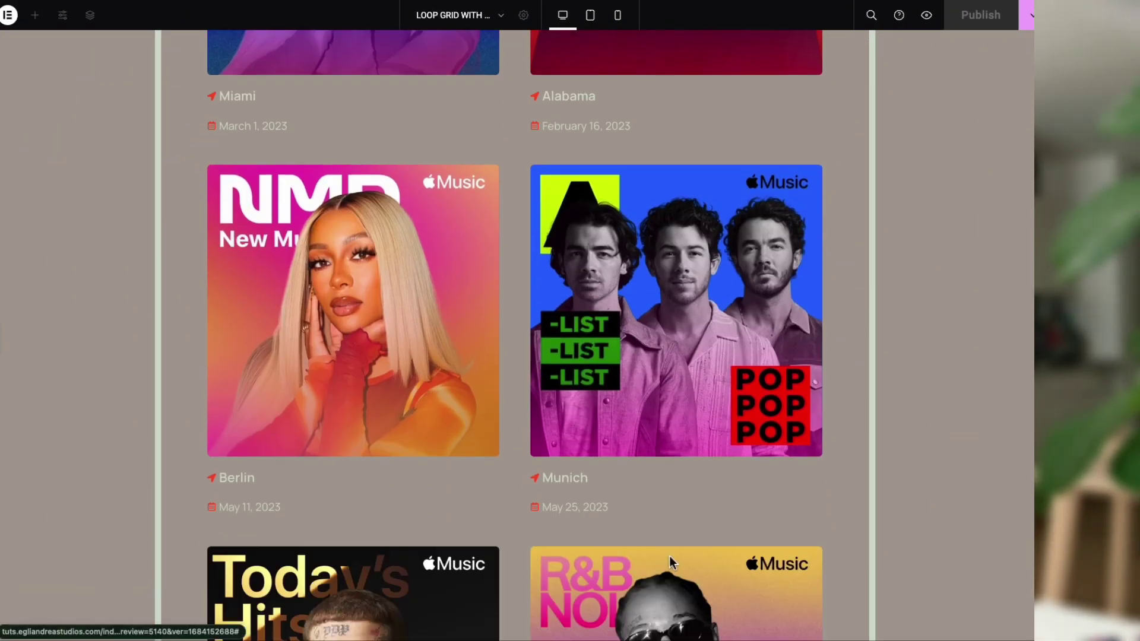
scroll(669, 556, "down", 6)
scroll(670, 558, "up", 2)
scroll(669, 553, "up", 10)
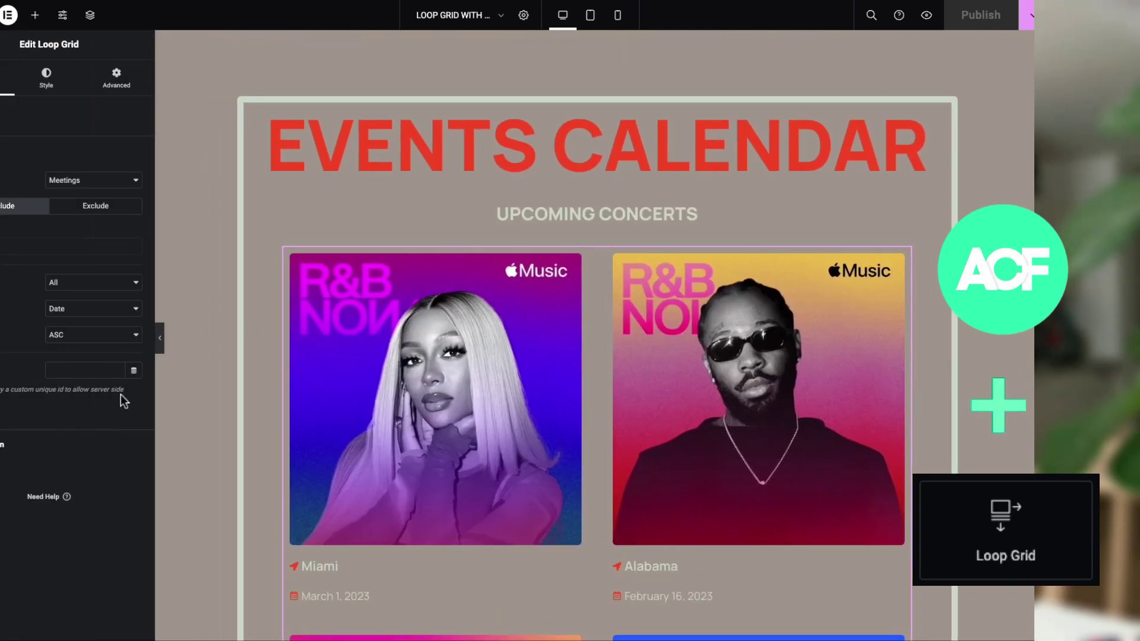
Set the Loop Grid's Query ID to filter_date and publish the page
left_click(126, 373)
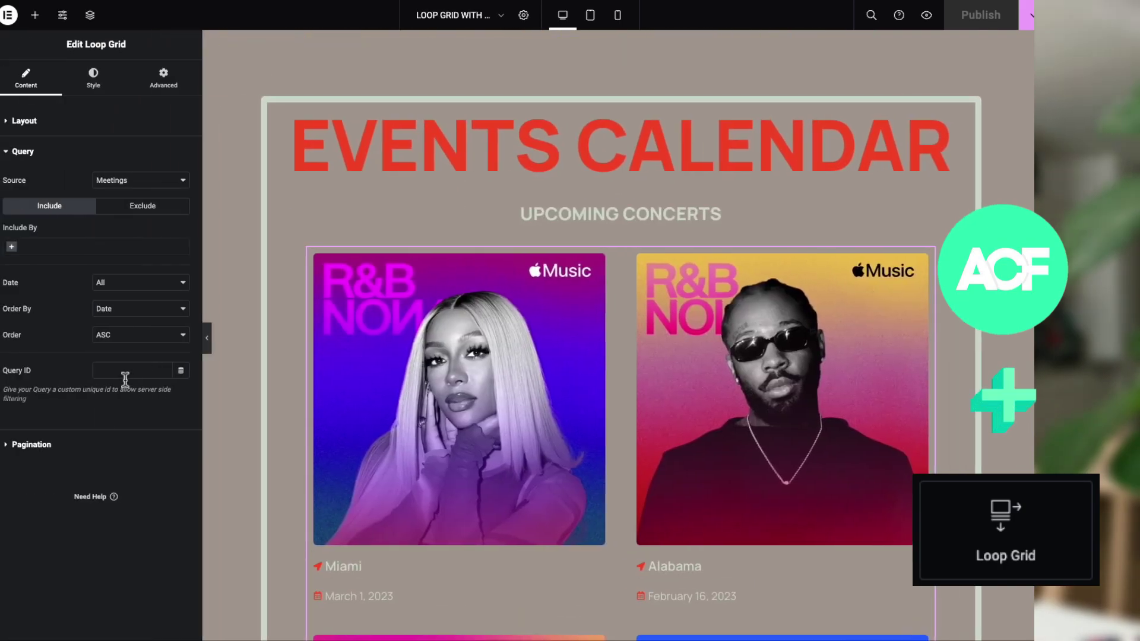
type("filter_date")
left_click(980, 17)
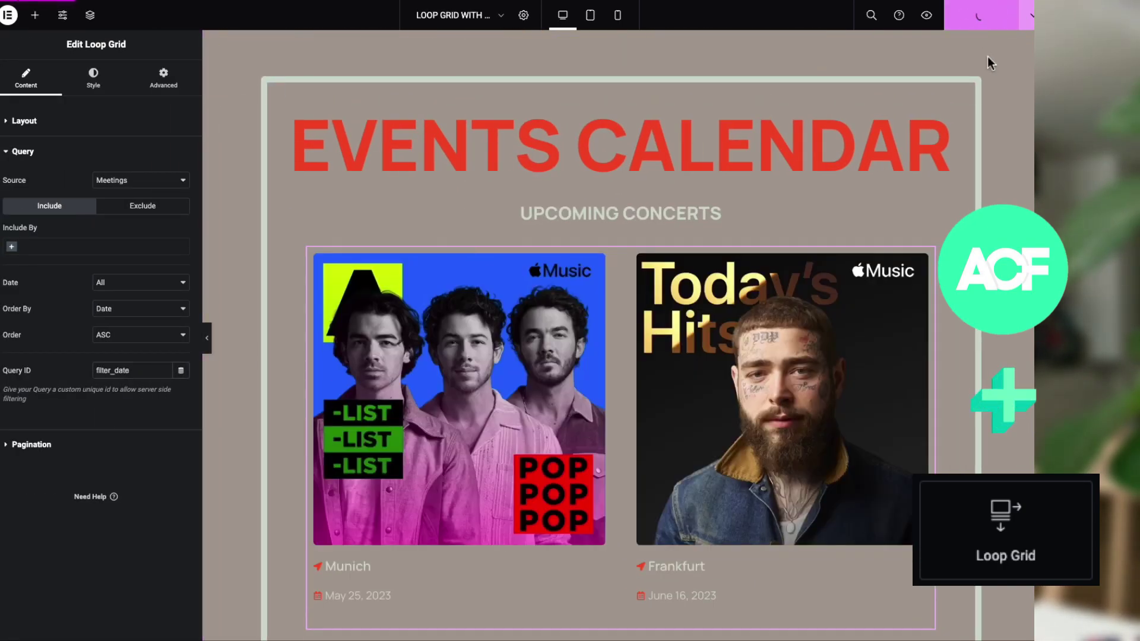
Reload the editor, hide the widget panel and load the remaining events to check the filtered grid
key("F5")
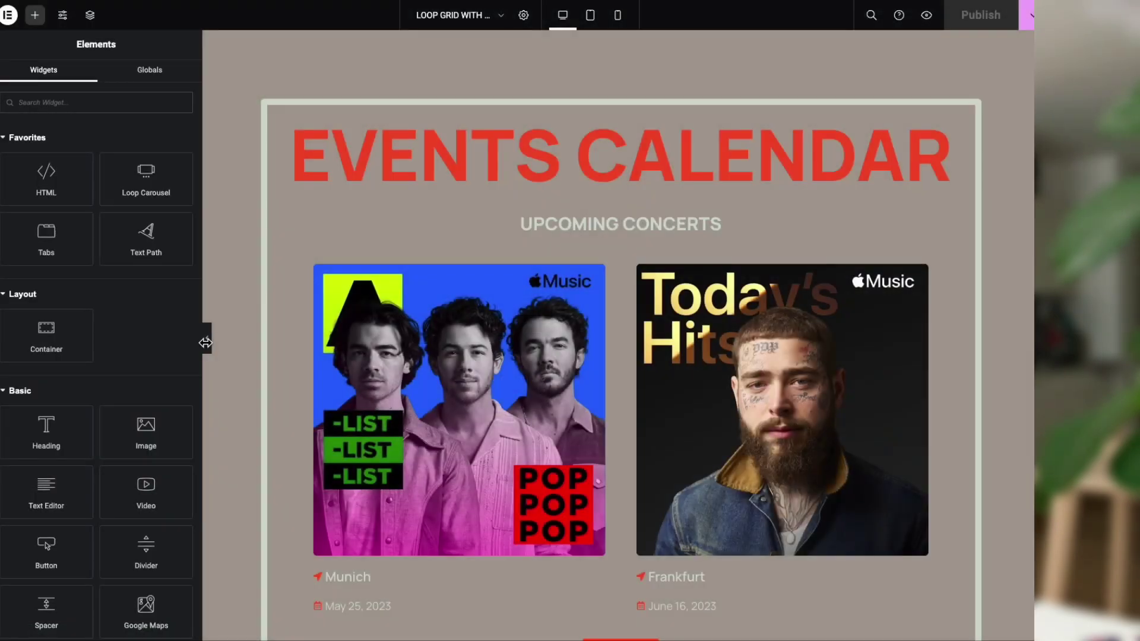
left_click(206, 339)
scroll(824, 389, "down", 2)
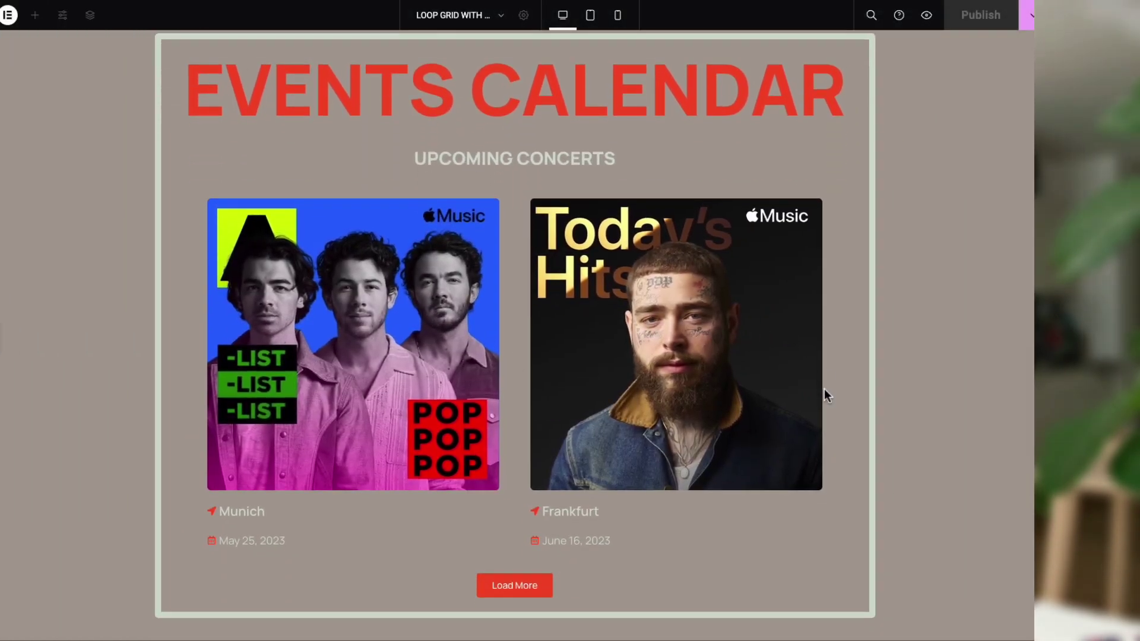
left_click(509, 545)
scroll(743, 520, "down", 2)
scroll(743, 521, "down", 3)
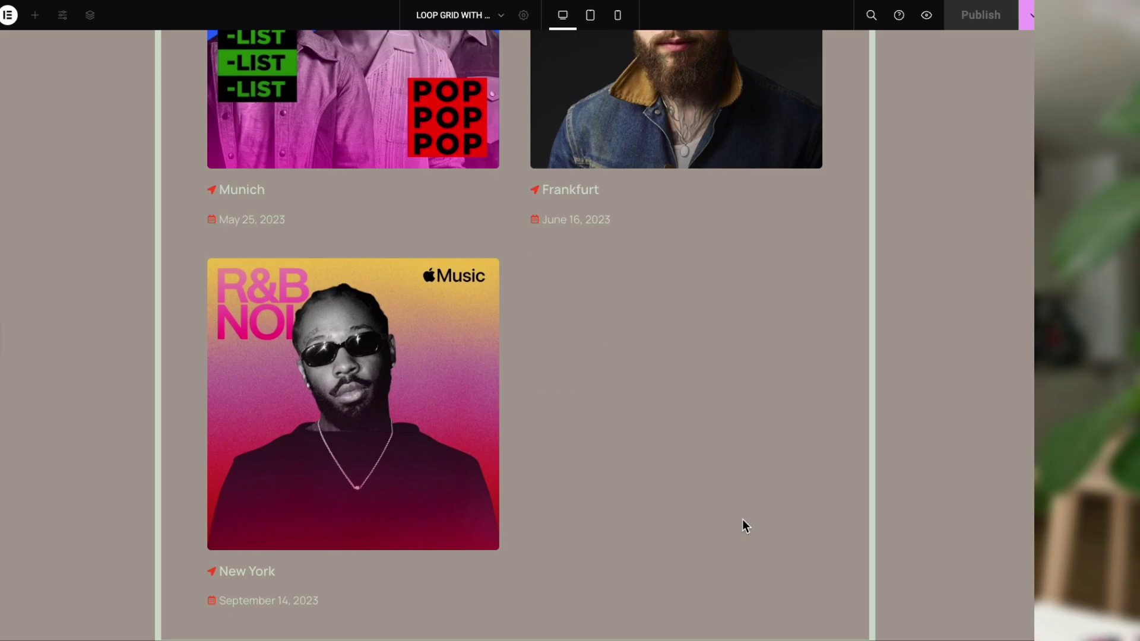
scroll(742, 519, "up", 3)
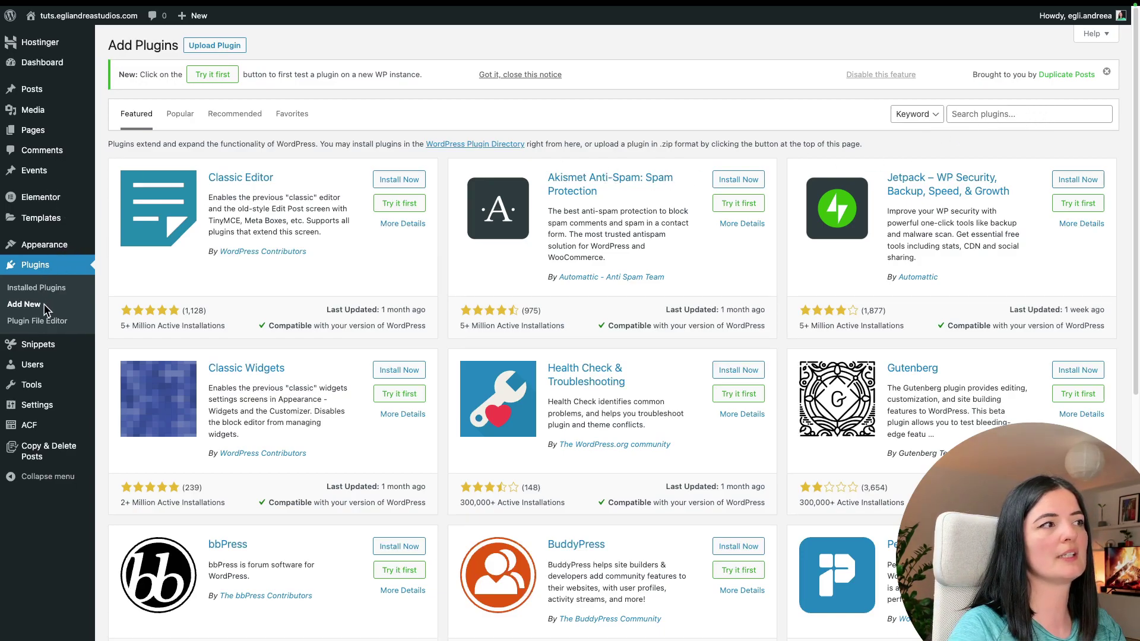
Search the plugin directory for "acf" and open the ACF field groups
left_click(988, 114)
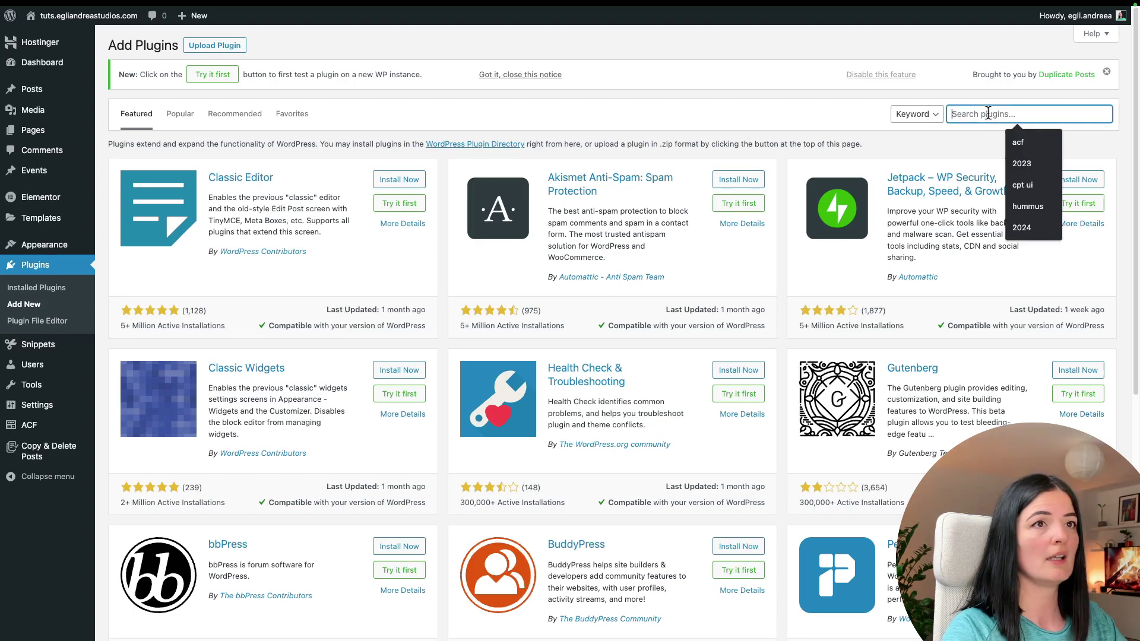
type("acf")
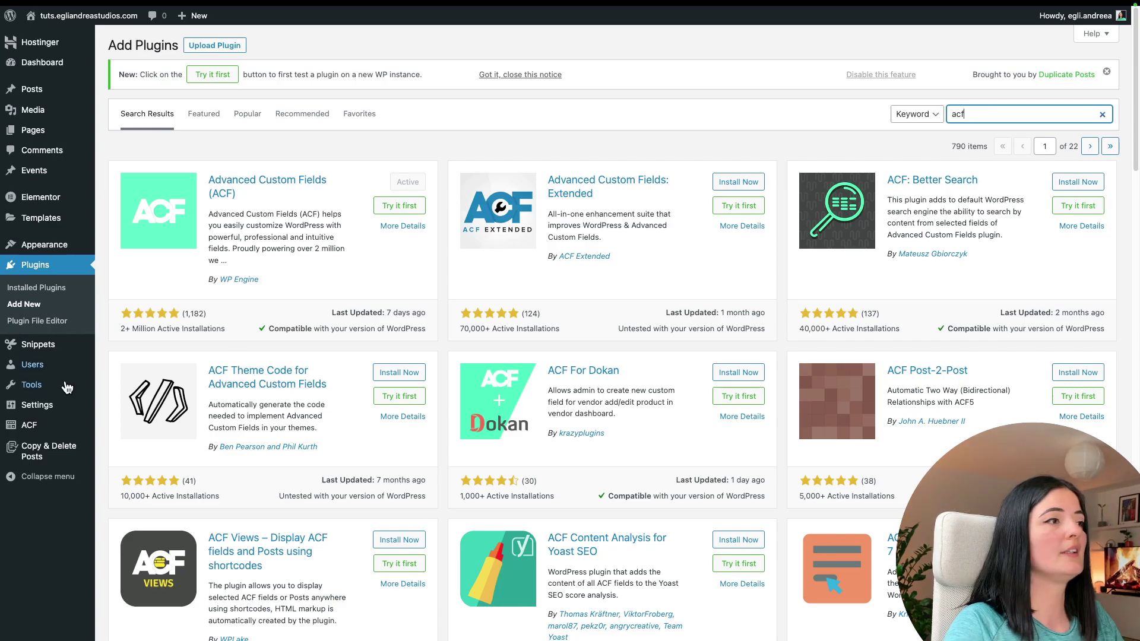
mouse_move(39, 430)
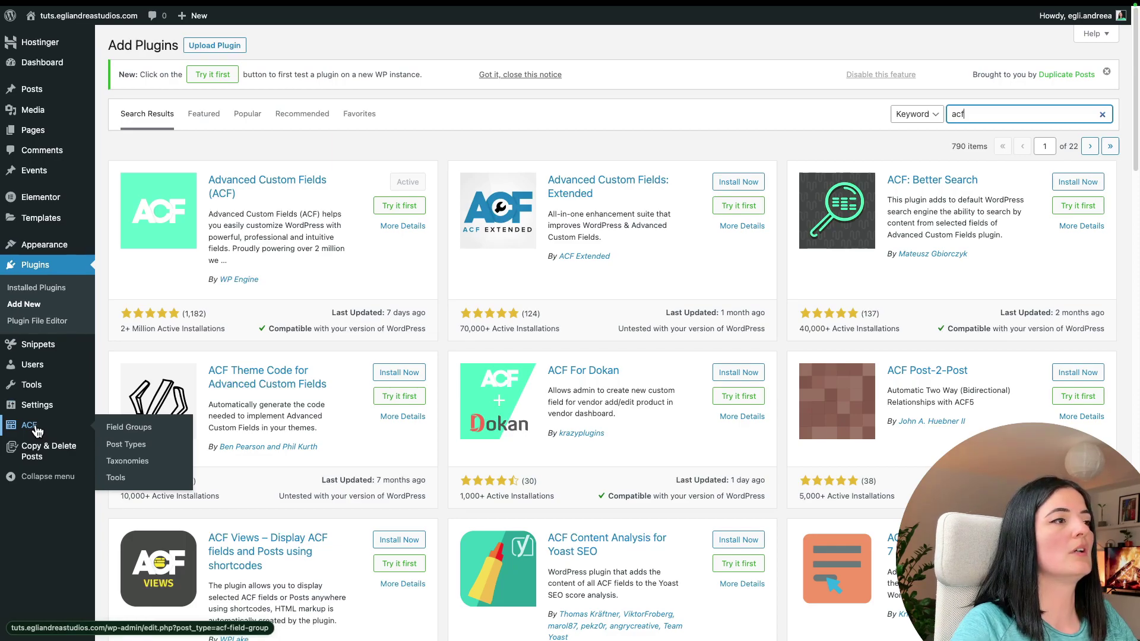
left_click(39, 430)
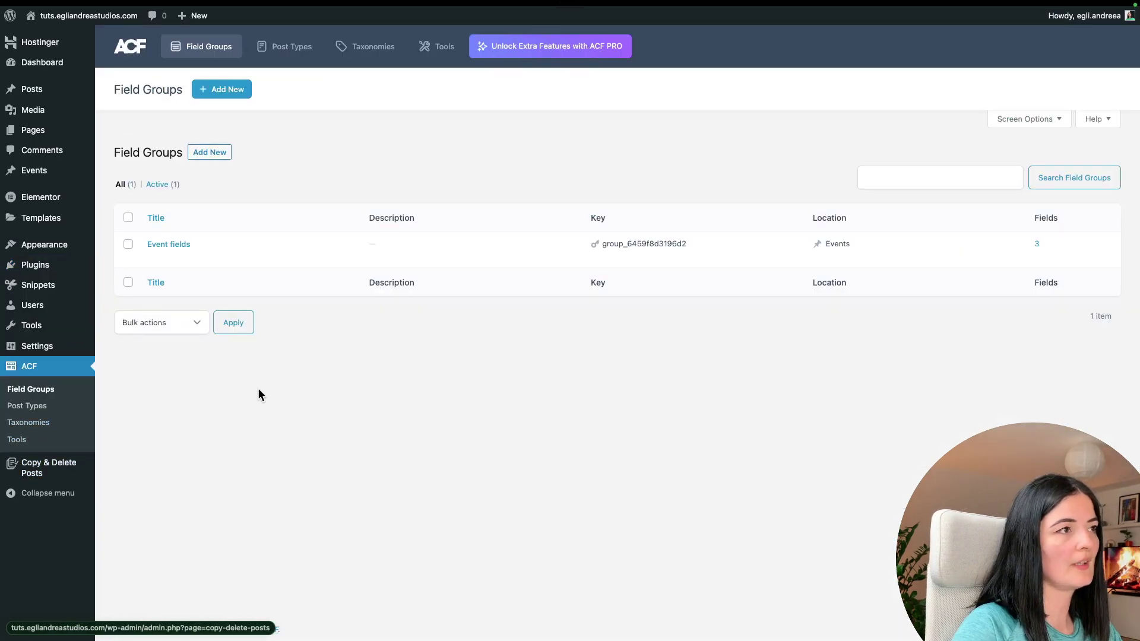
Check the existing ACF post types and field groups, ending on the post types list
left_click(48, 410)
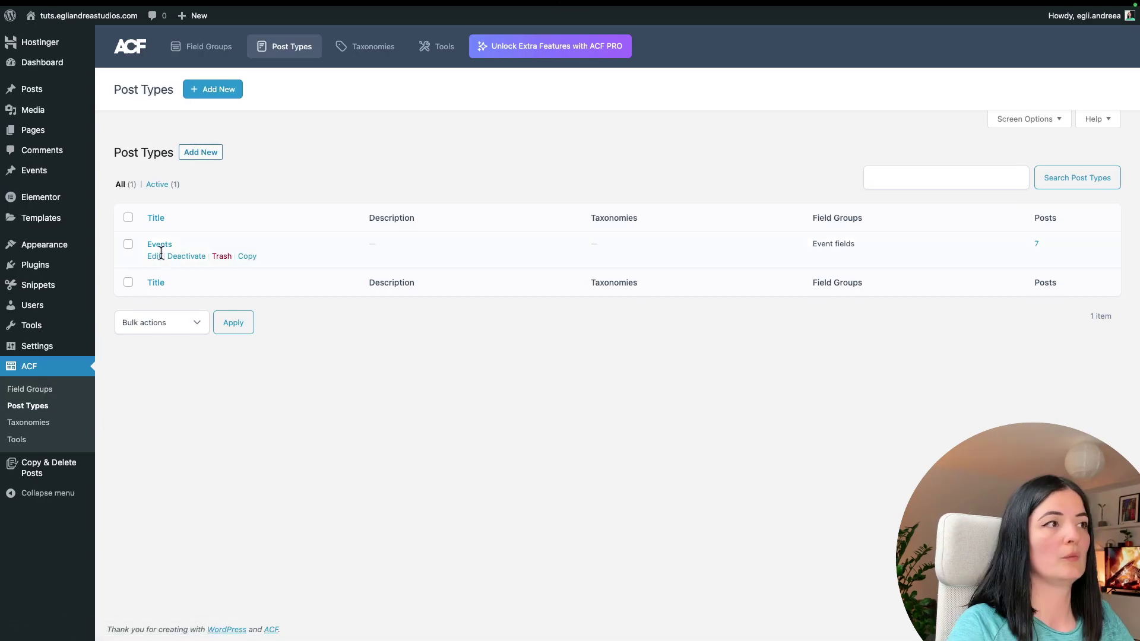
left_click(37, 392)
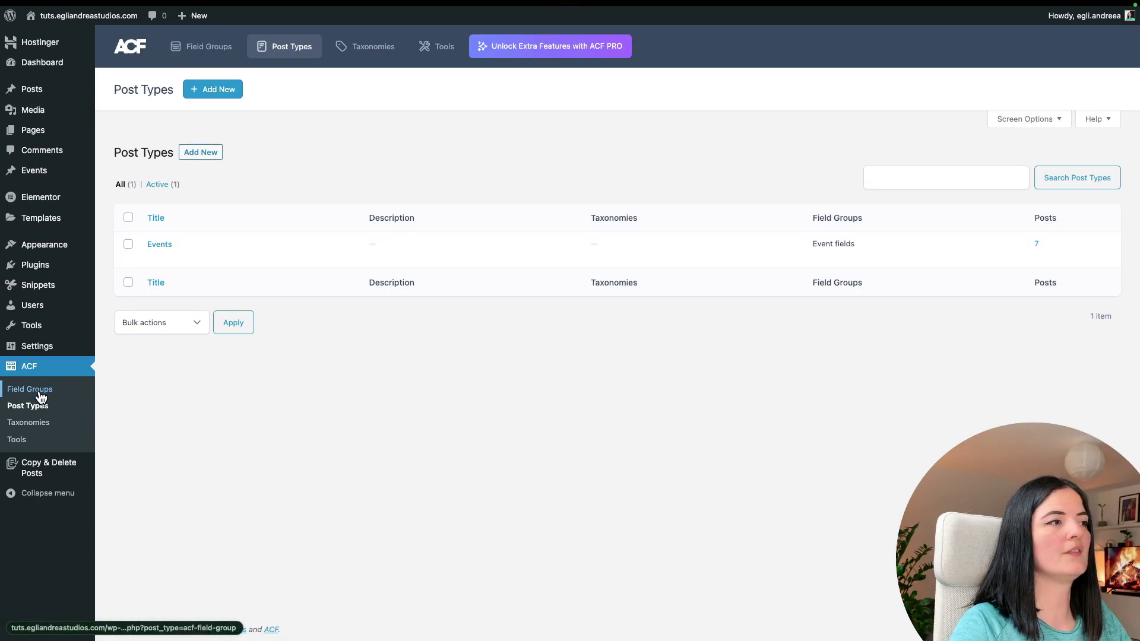
key("super+bracketleft")
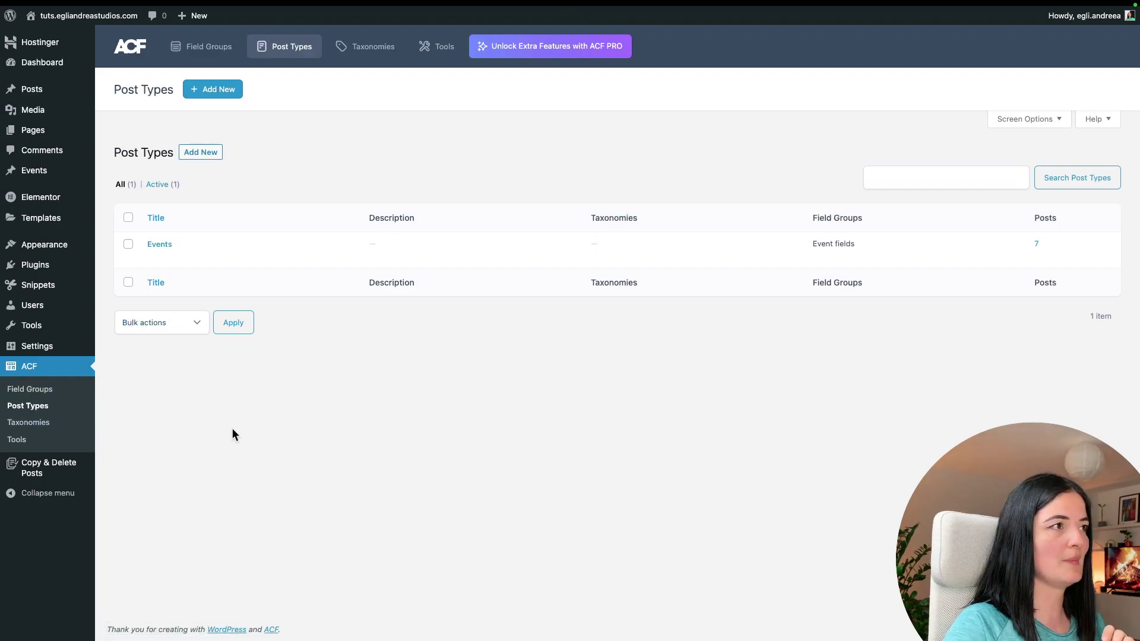
Start a new ACF post type with the plural label "Meetings"
left_click(222, 95)
left_click(265, 222)
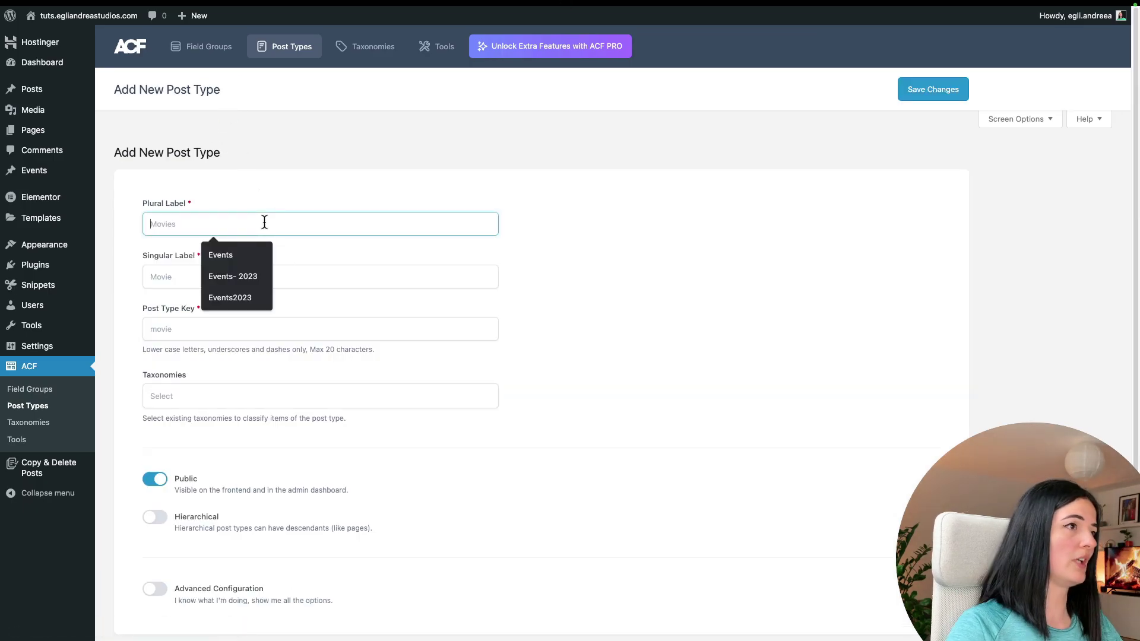
type("MN")
key("Caps_Lock")
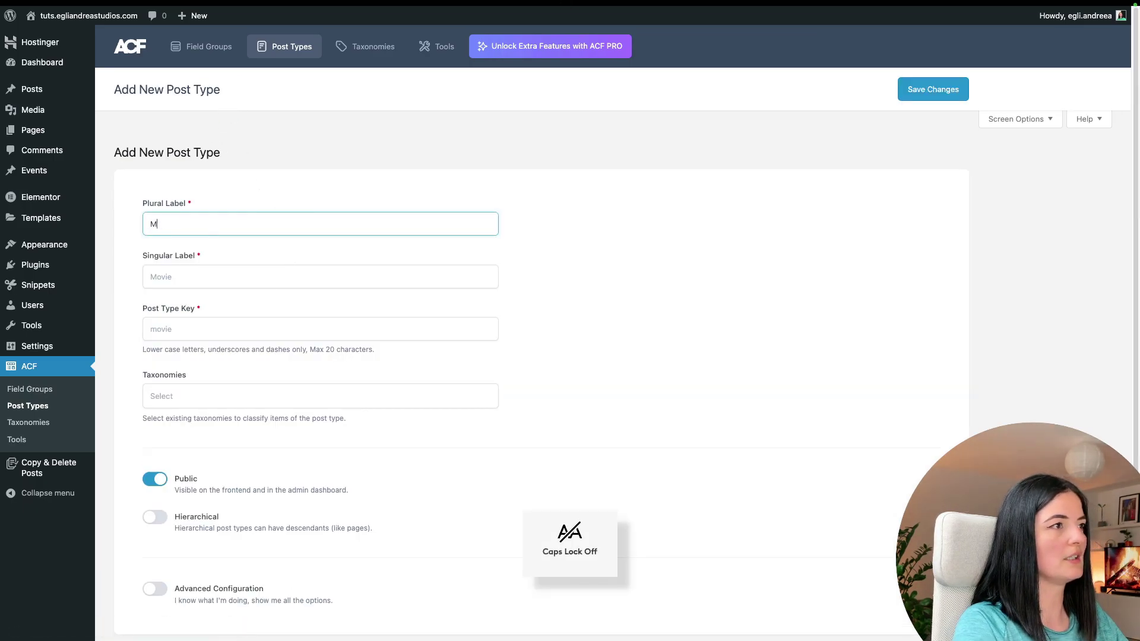
type("etings")
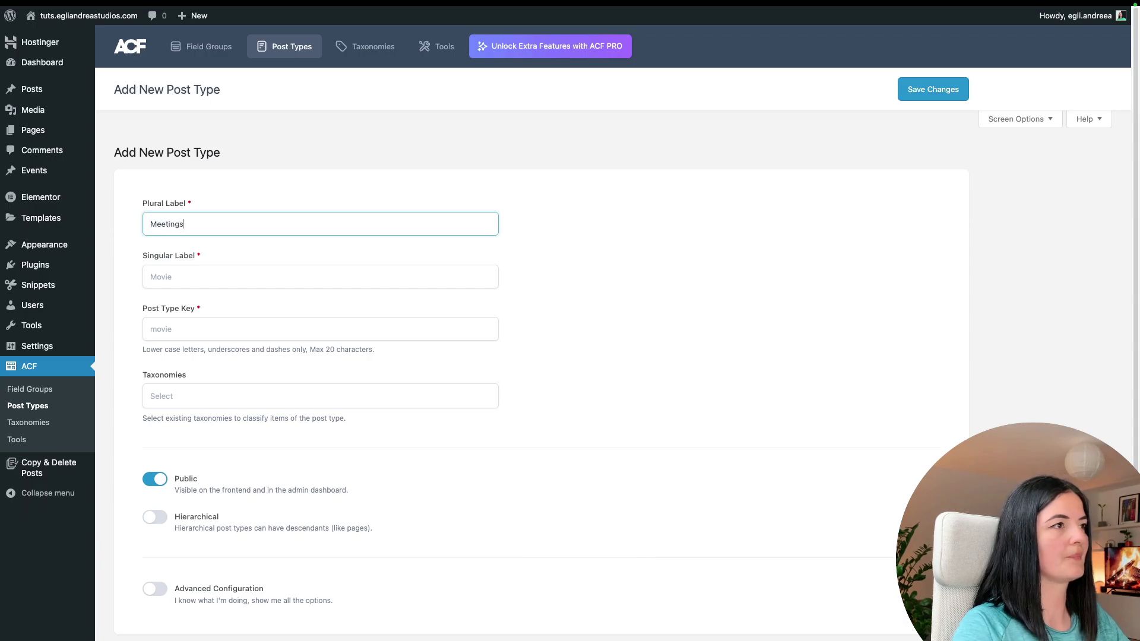
Set the post type's singular label to "Meeting" and its key to "meeting"
left_click(278, 276)
key("Caps_Lock")
type("M")
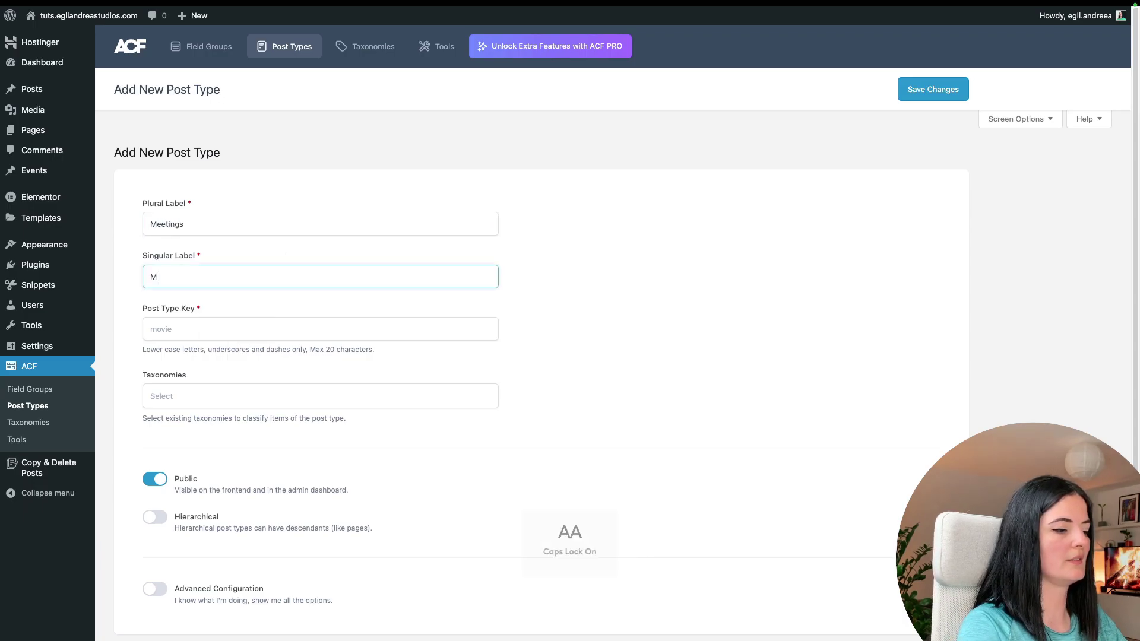
key("Caps_Lock")
type("eeting")
left_click(224, 329)
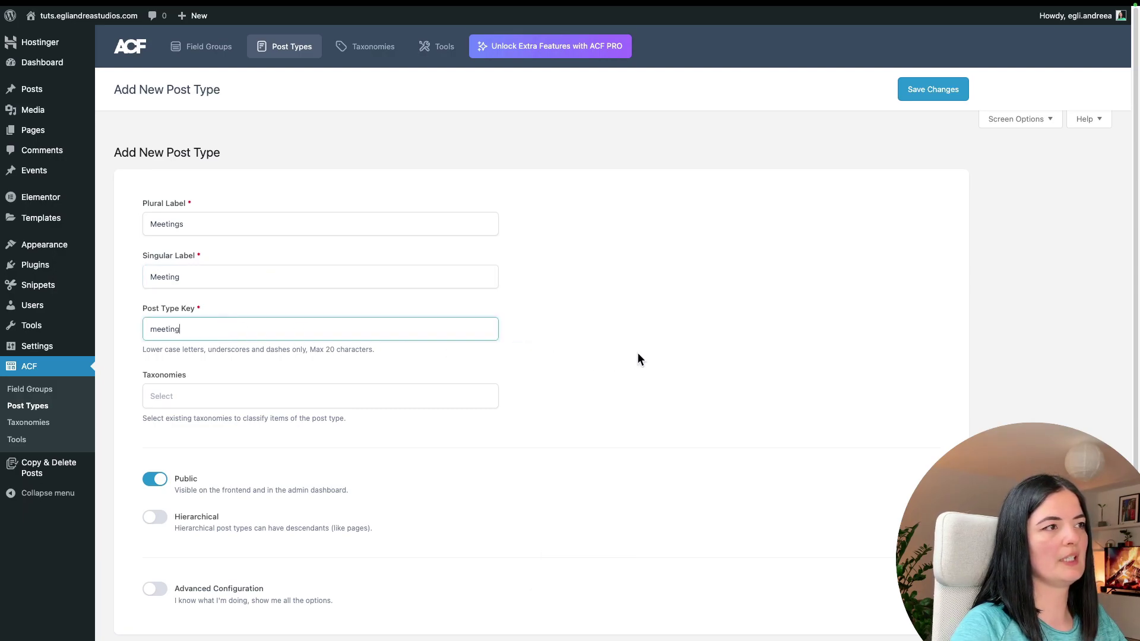
Turn off the Public option for the Meetings post type and save it
scroll(628, 355, "down", 1)
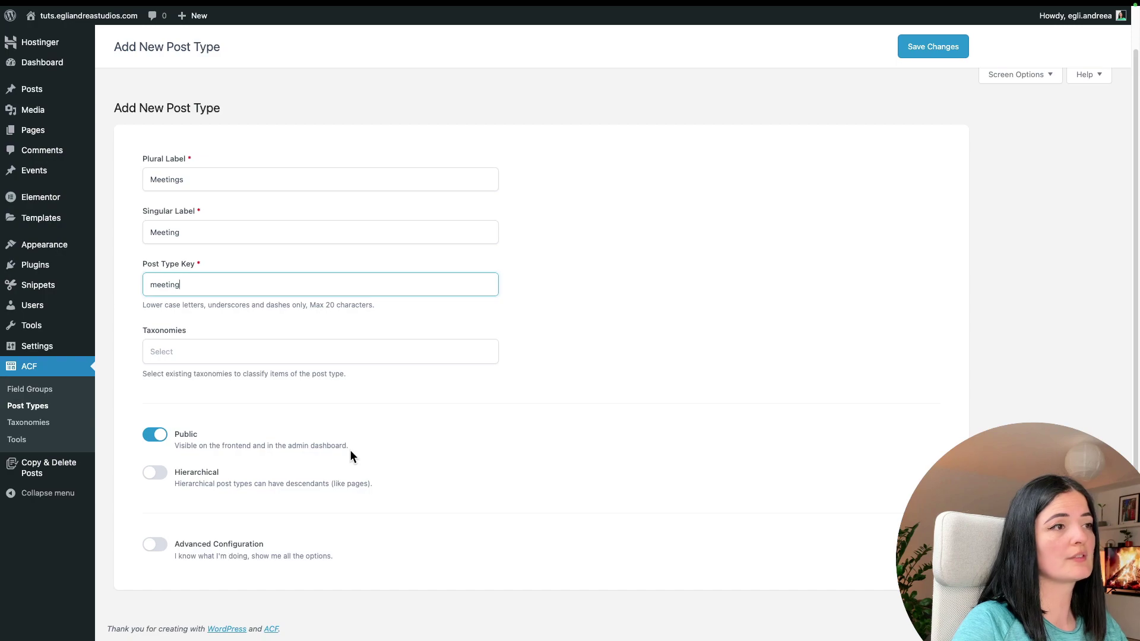
left_click(161, 441)
left_click(160, 441)
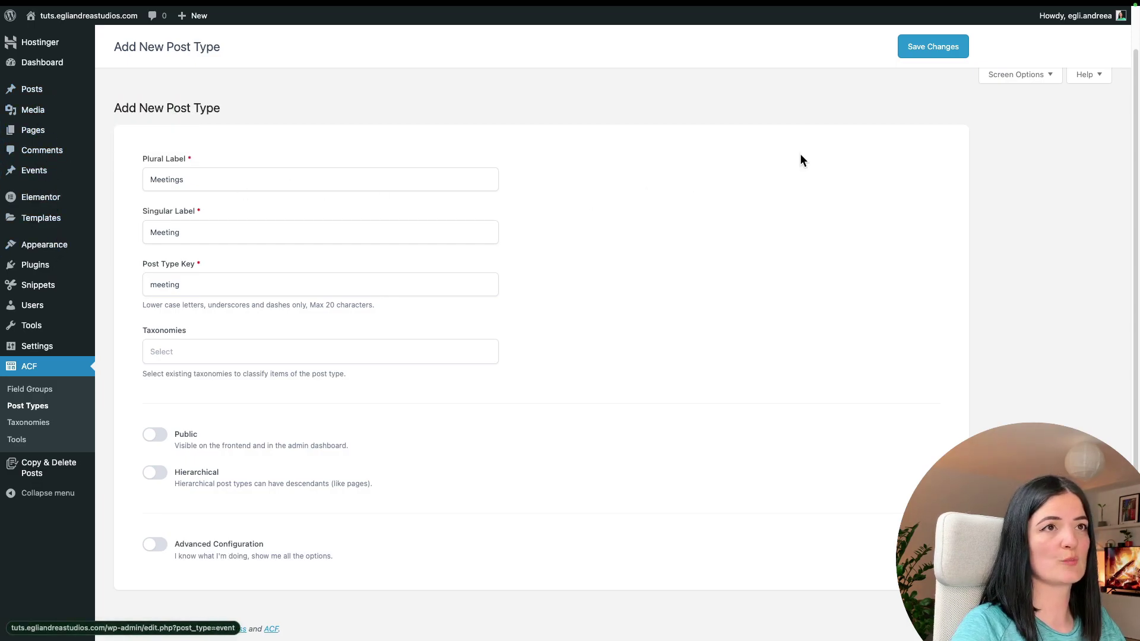
left_click(928, 47)
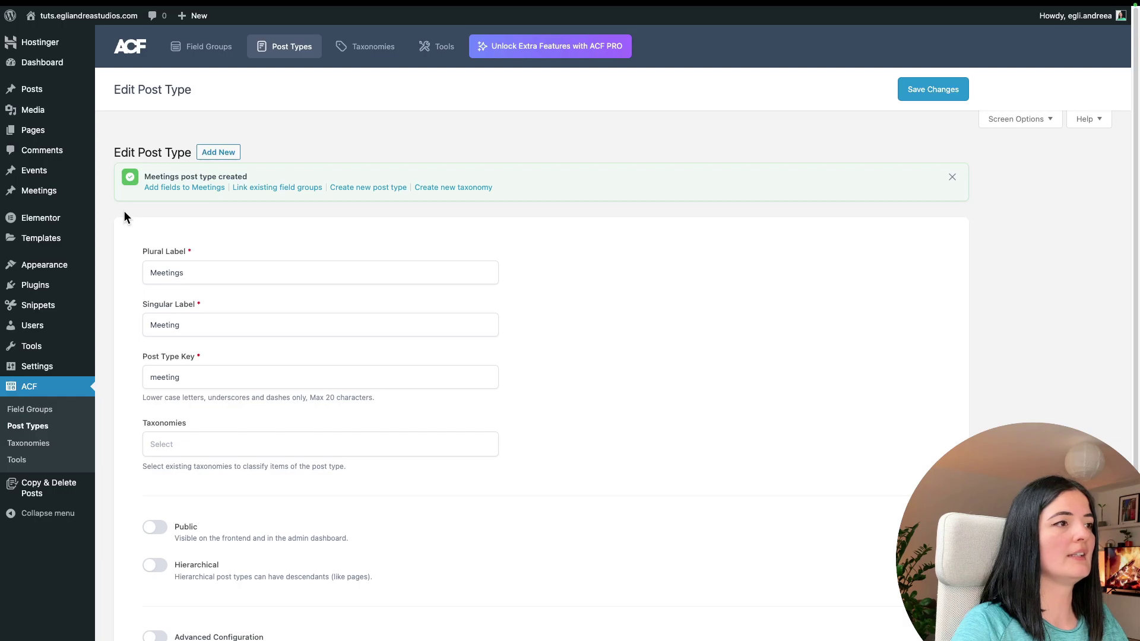
Enable Advanced Configuration for the Meetings post type and open the Dashicon class name reference from its Visibility settings
scroll(487, 443, "down", 1)
scroll(486, 444, "down", 2)
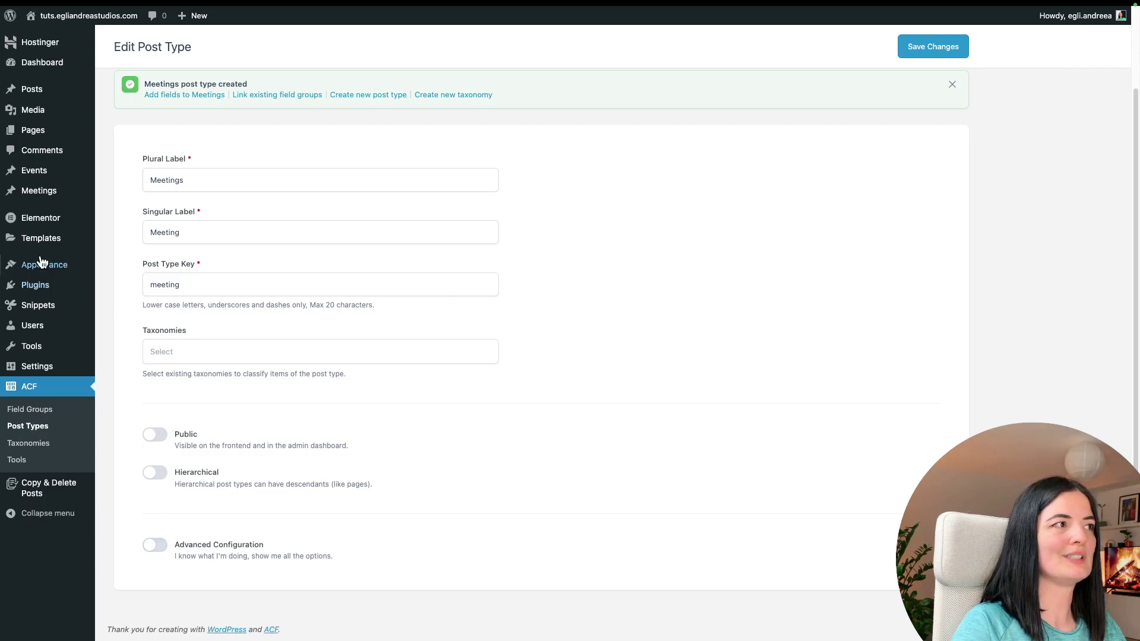
mouse_move(7, 198)
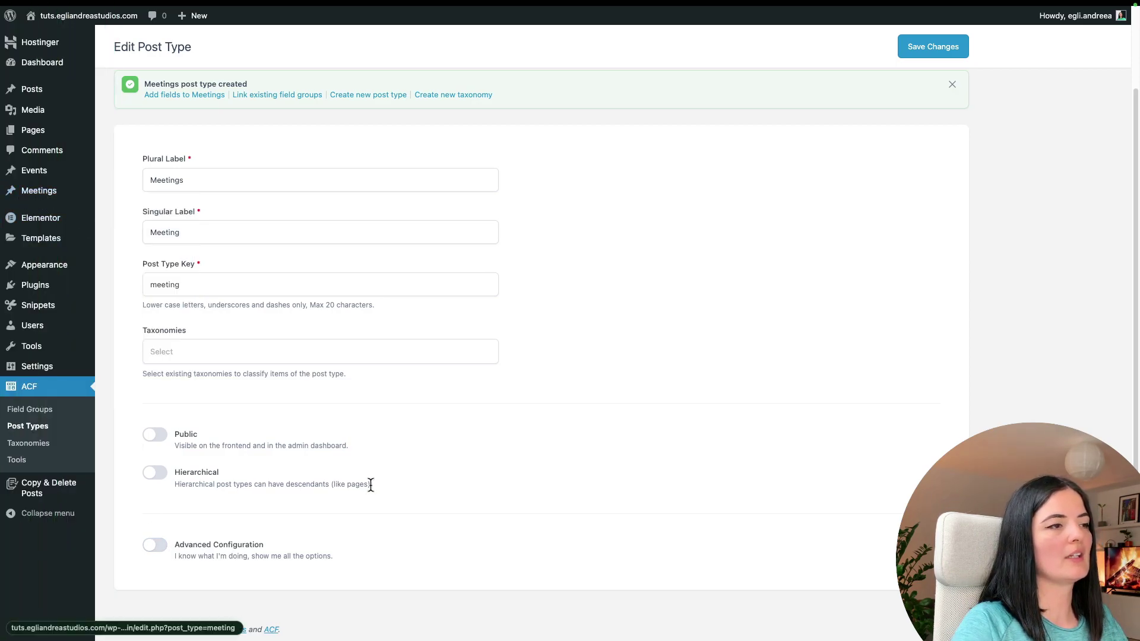
left_click(156, 545)
scroll(238, 297, "down", 10)
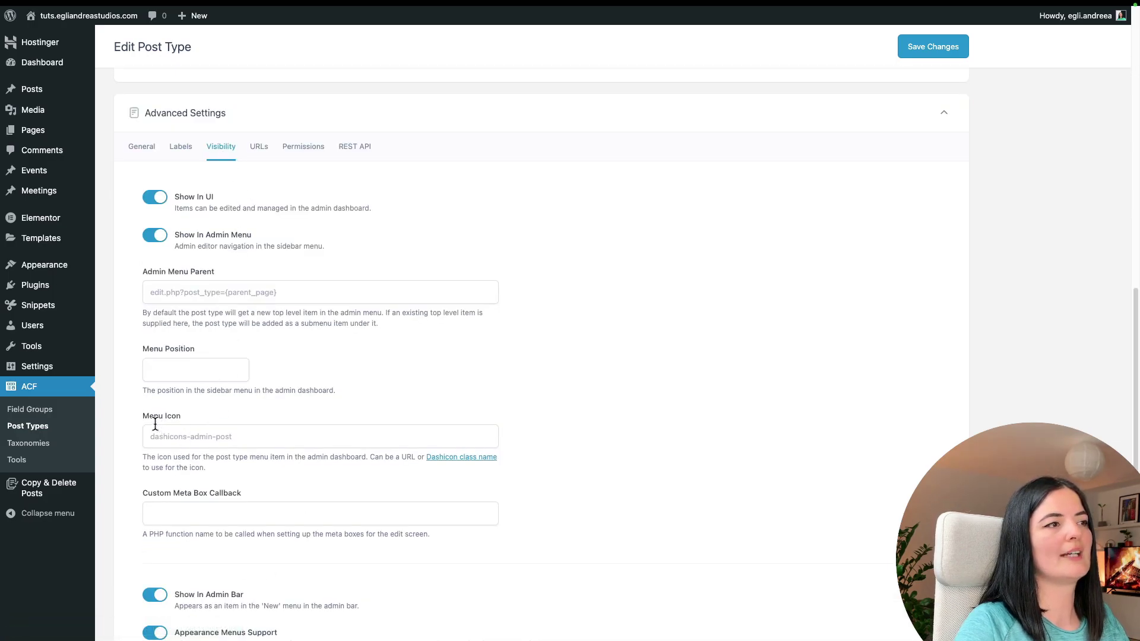
left_click(446, 462)
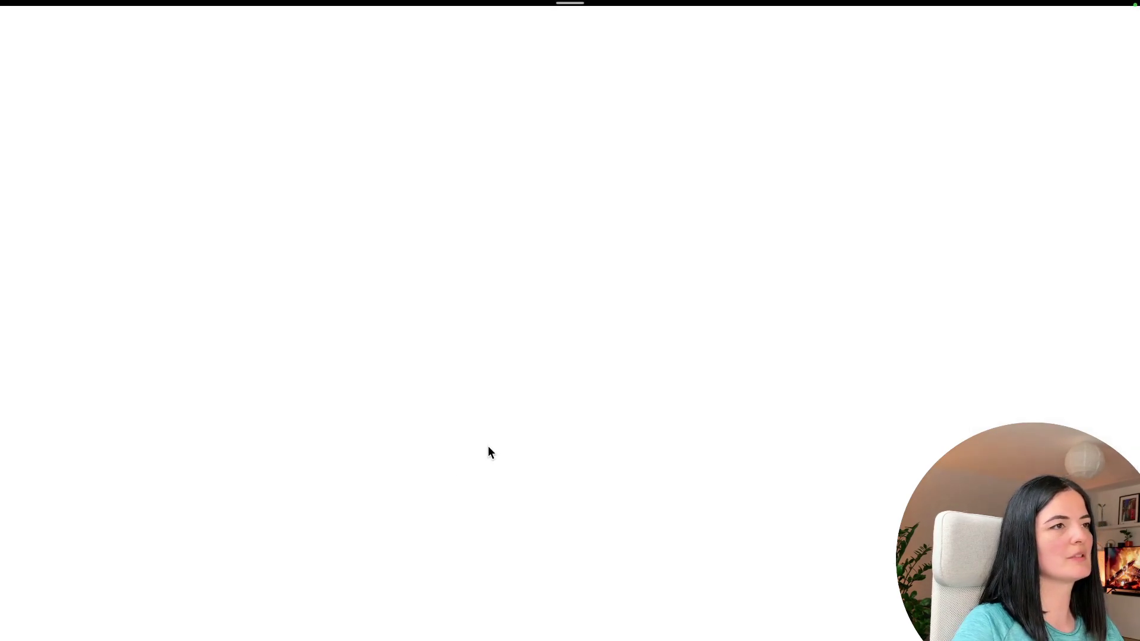
Try filtering the Dashicons by "meeting", and clear the filter
left_click(467, 334)
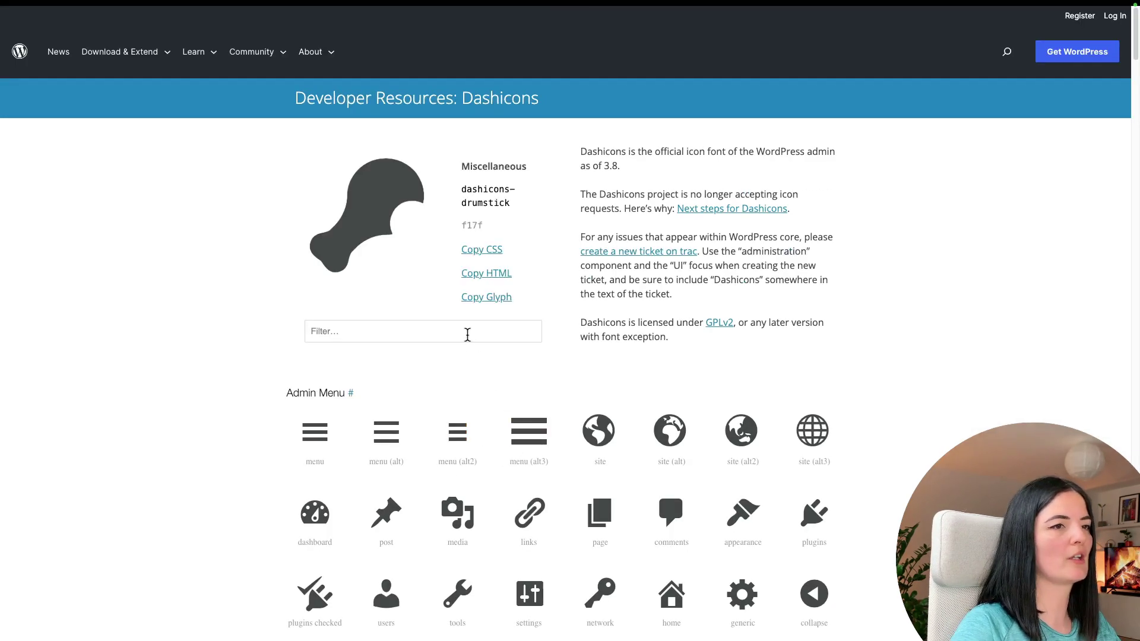
type("meeting")
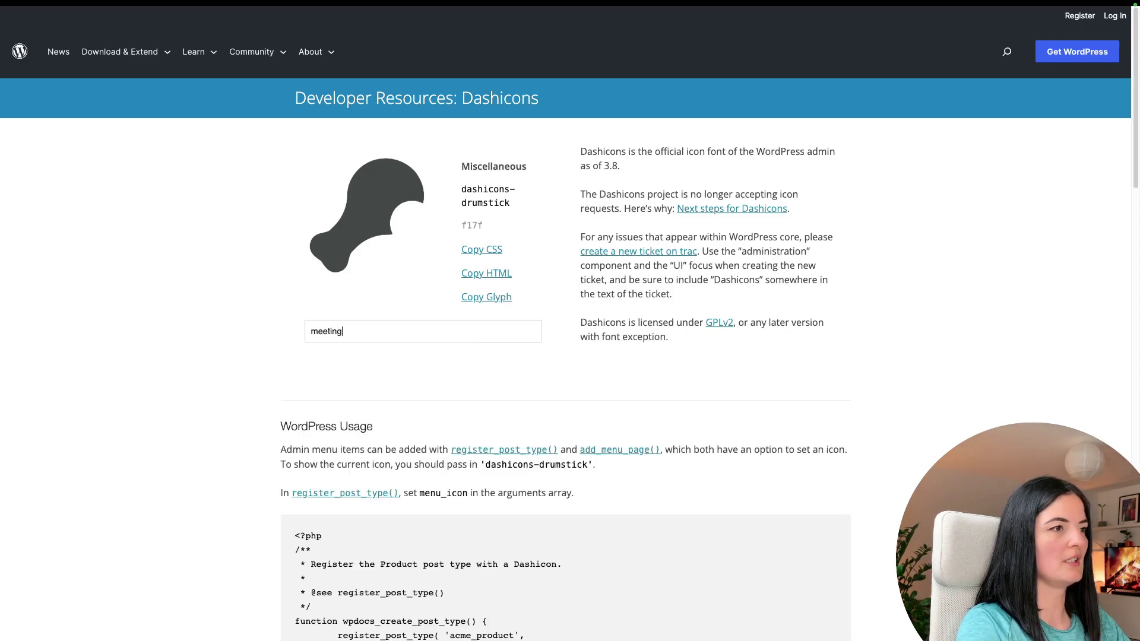
type("t")
key("BackSpace")
key("BackSpace")
key("BackSpace")
key("BackSpace")
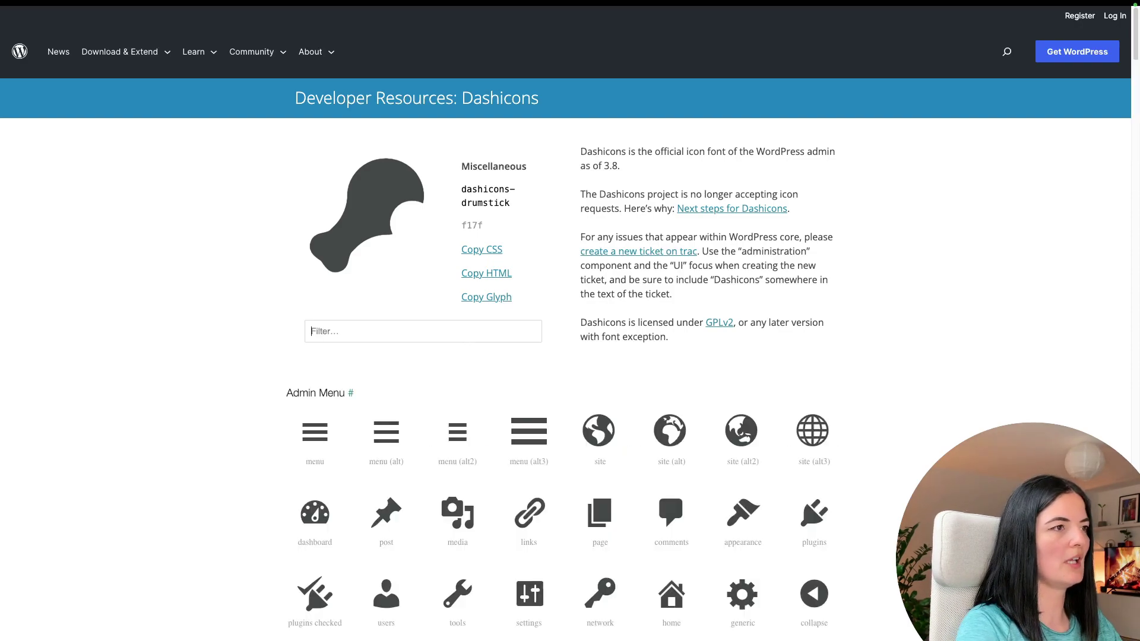
Filter the Dashicons by "cale", choose calendar (alt) and copy its class name dashicons-calendar-alt
type("cale")
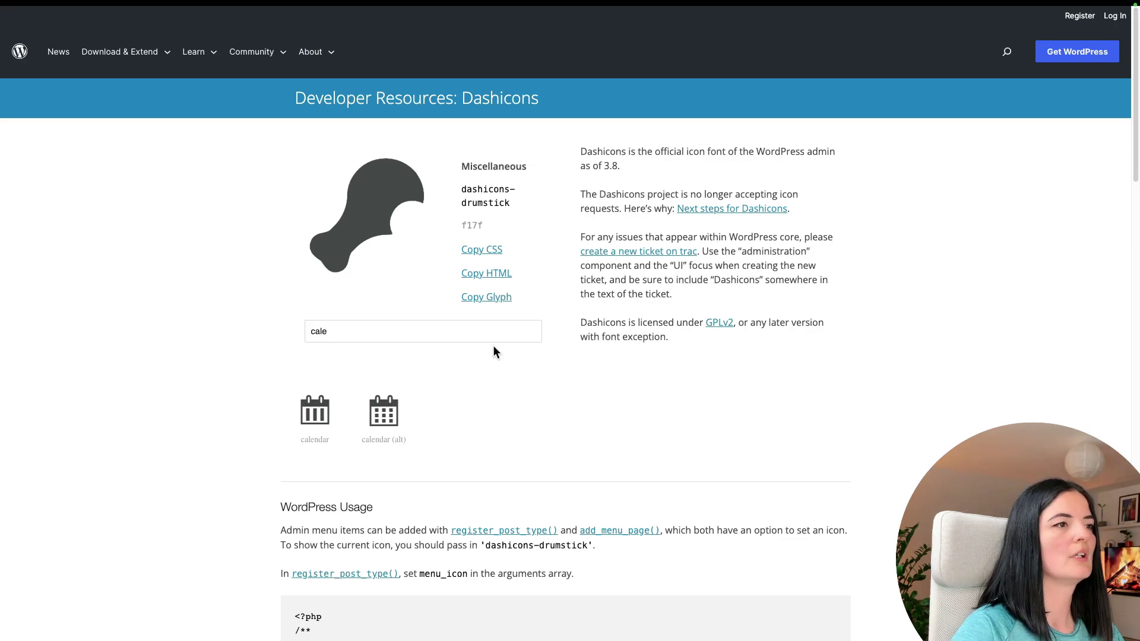
left_click(383, 411)
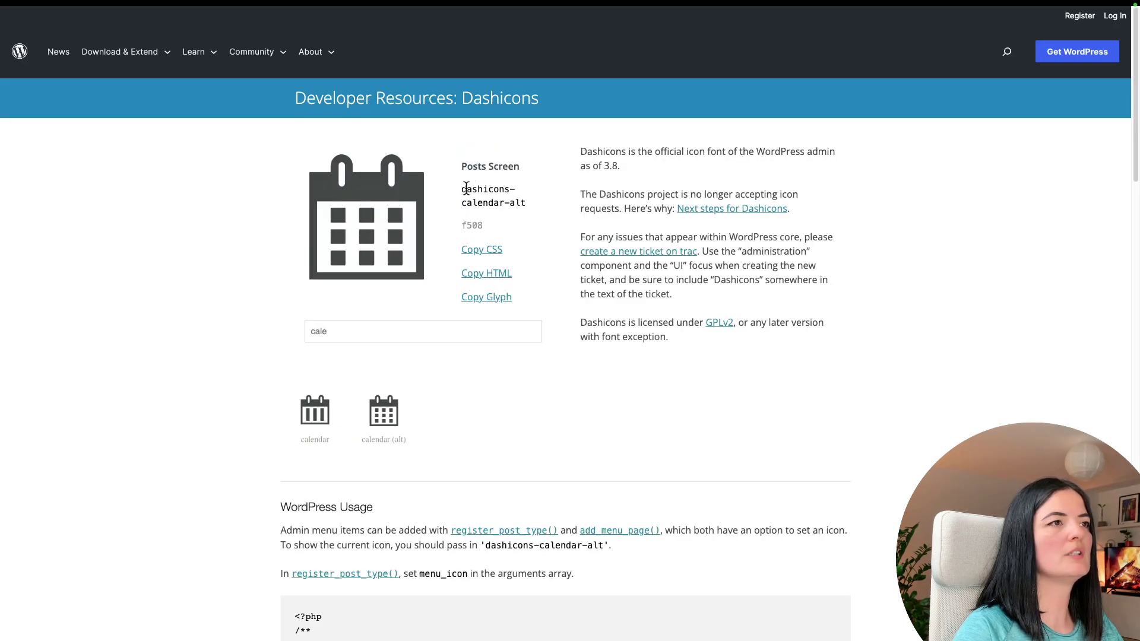
left_click_drag(462, 189, 527, 203)
key("ctrl+c")
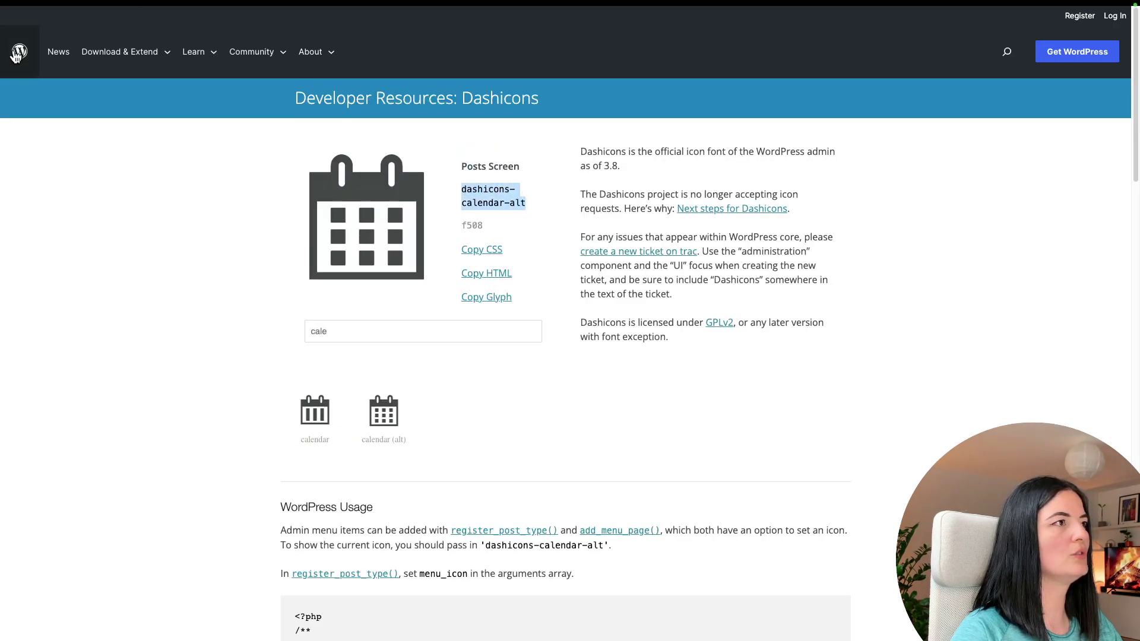
Return to the Meetings post type settings and set its Menu Icon to dashicons-calendar-alt
mouse_move(5, 297)
left_click(60, 504)
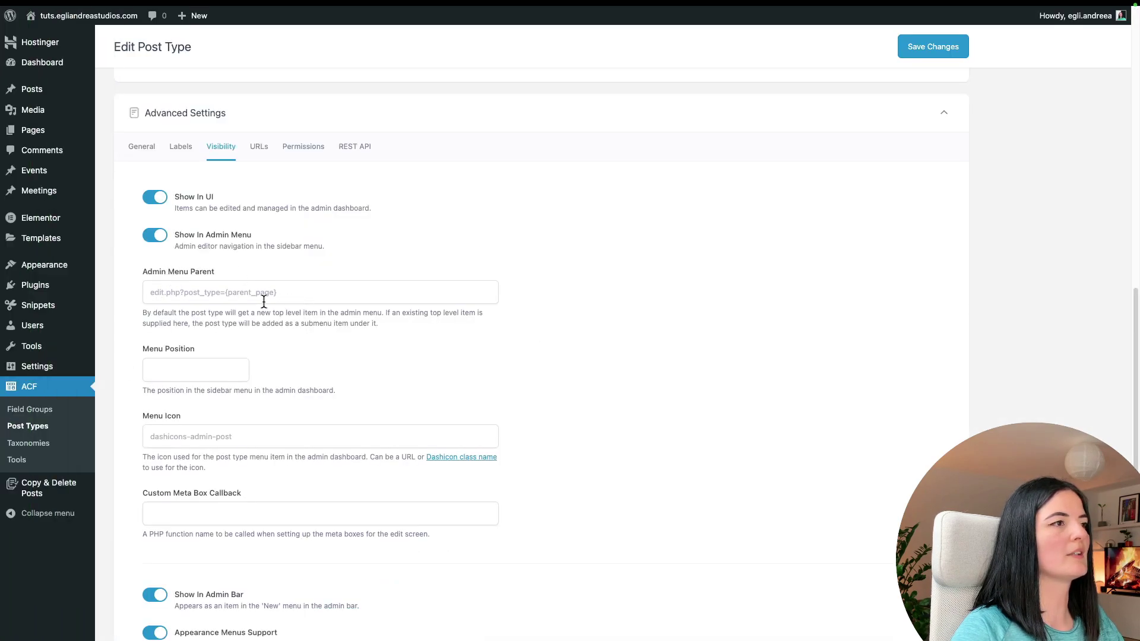
left_click(244, 442)
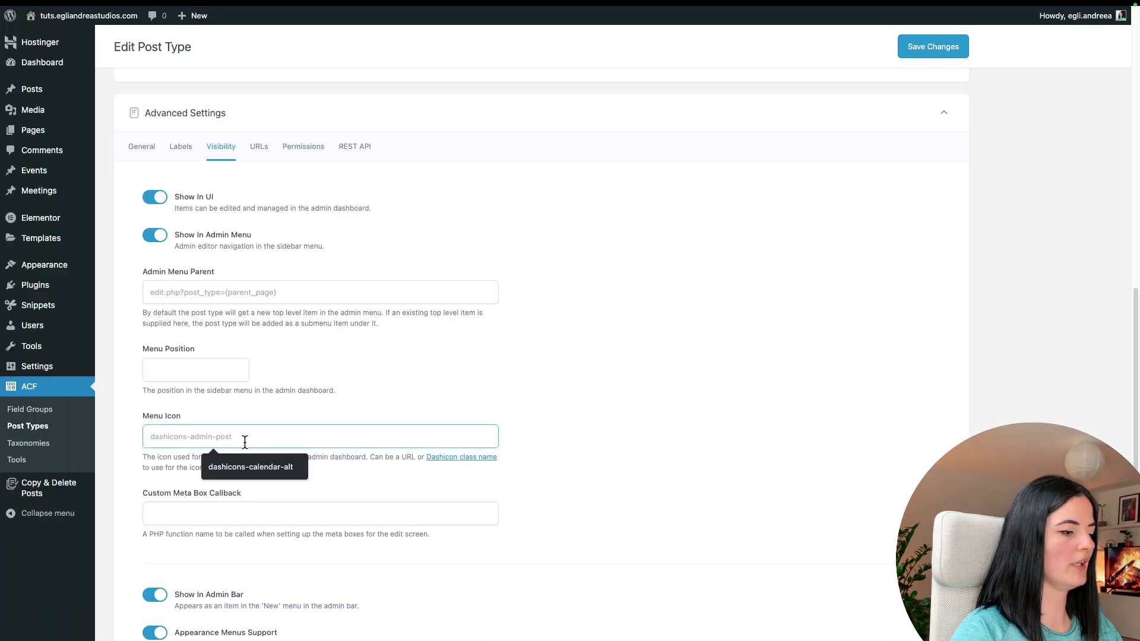
key("ctrl+v")
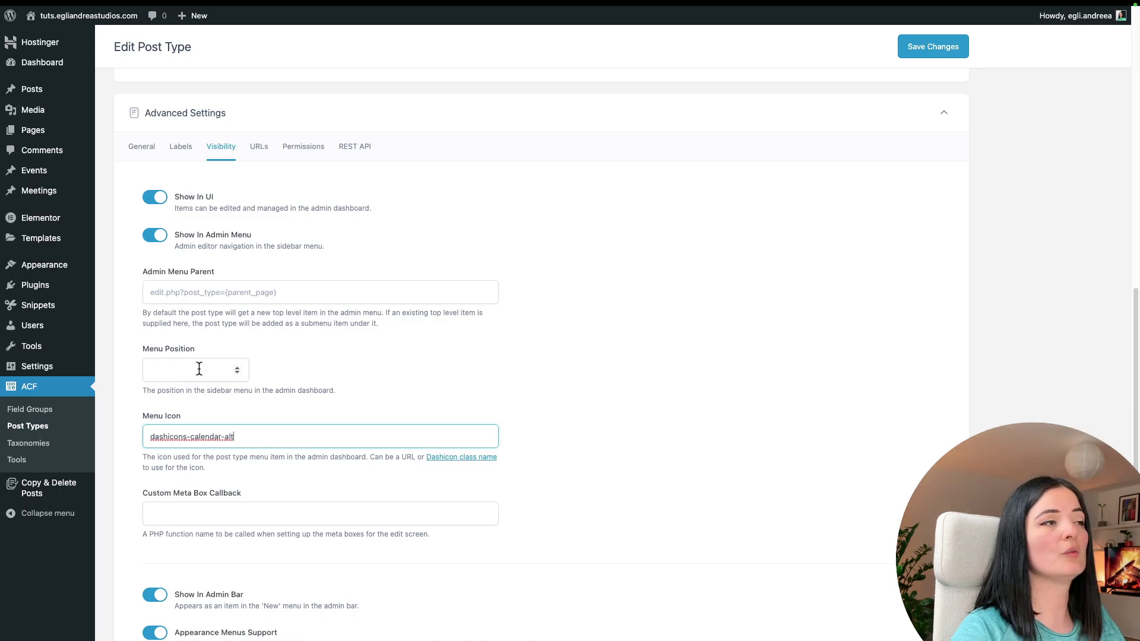
Set the Menu Position of the Meetings post type to 5 and save the changes
mouse_move(40, 204)
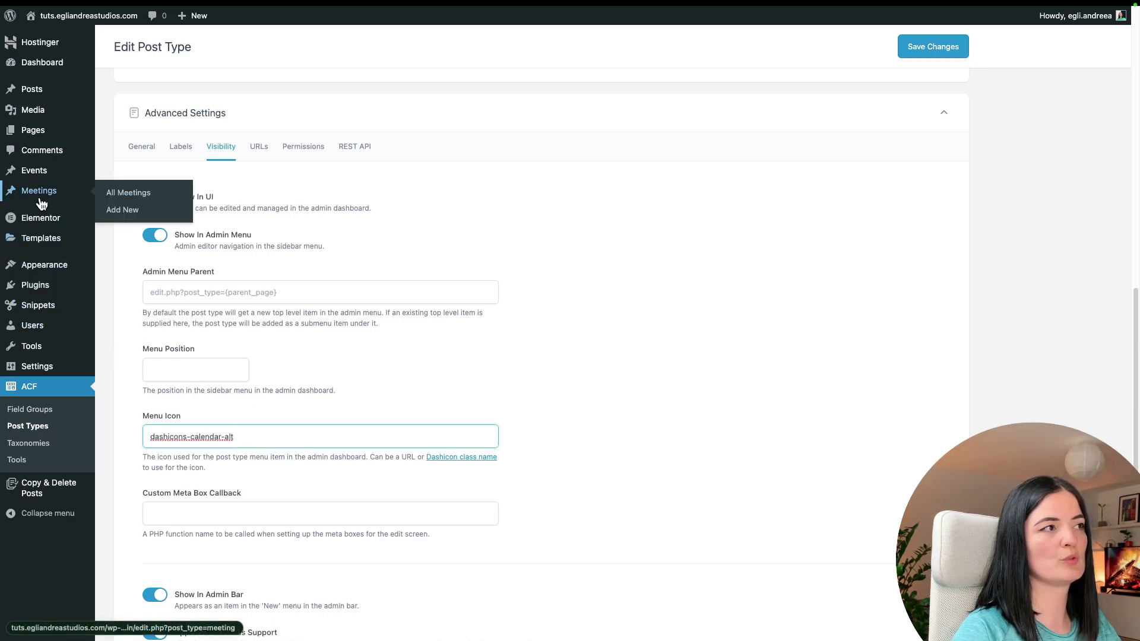
mouse_move(37, 102)
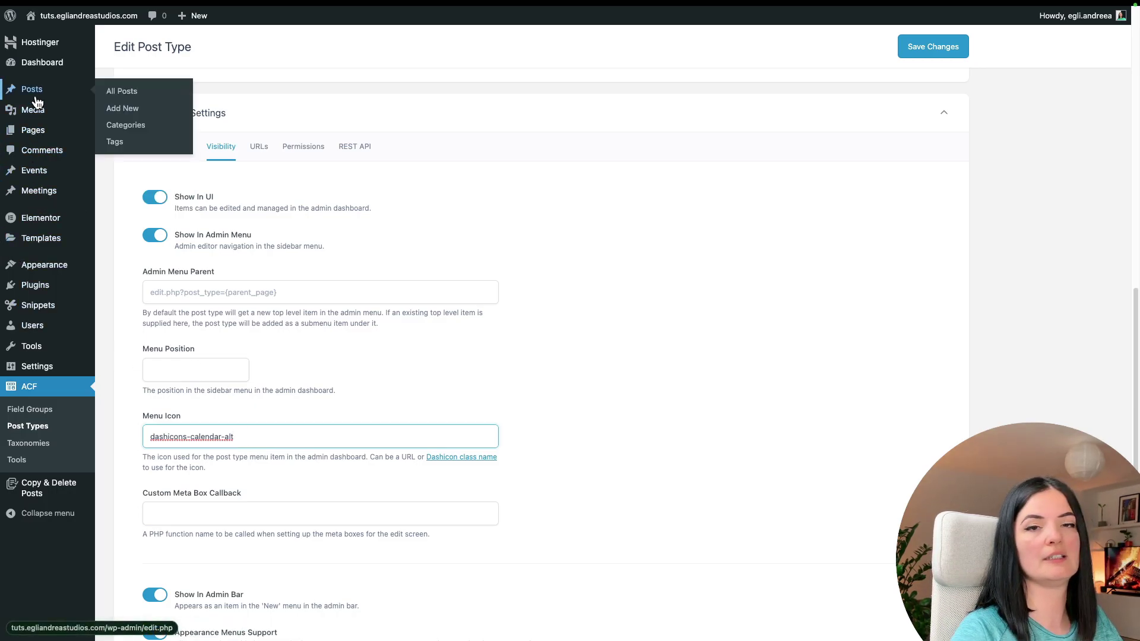
left_click(165, 369)
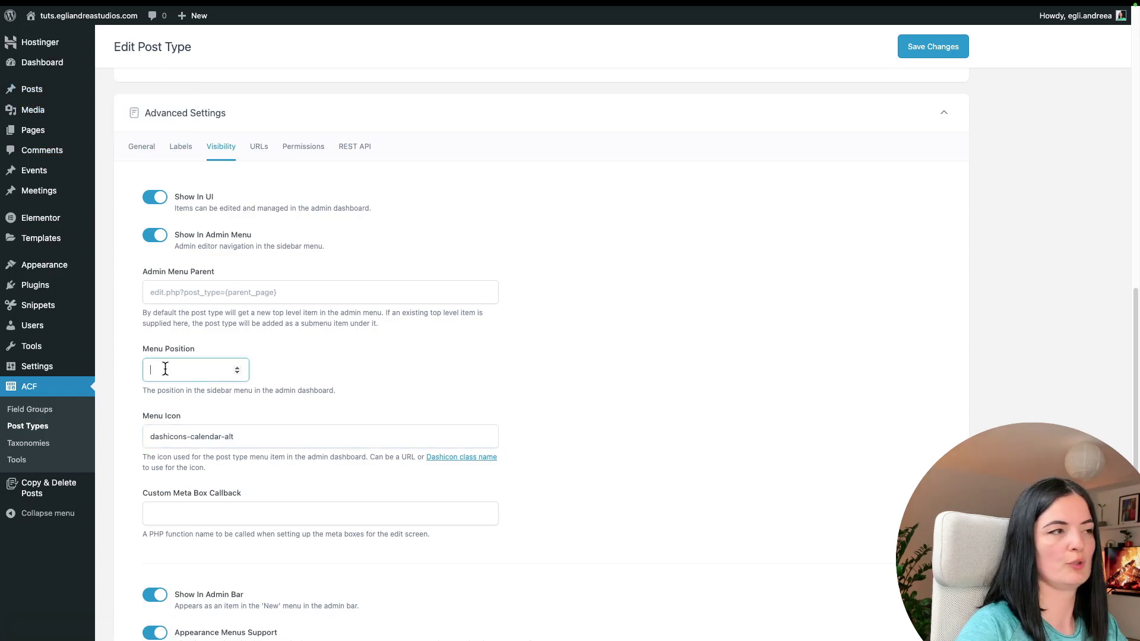
type("5")
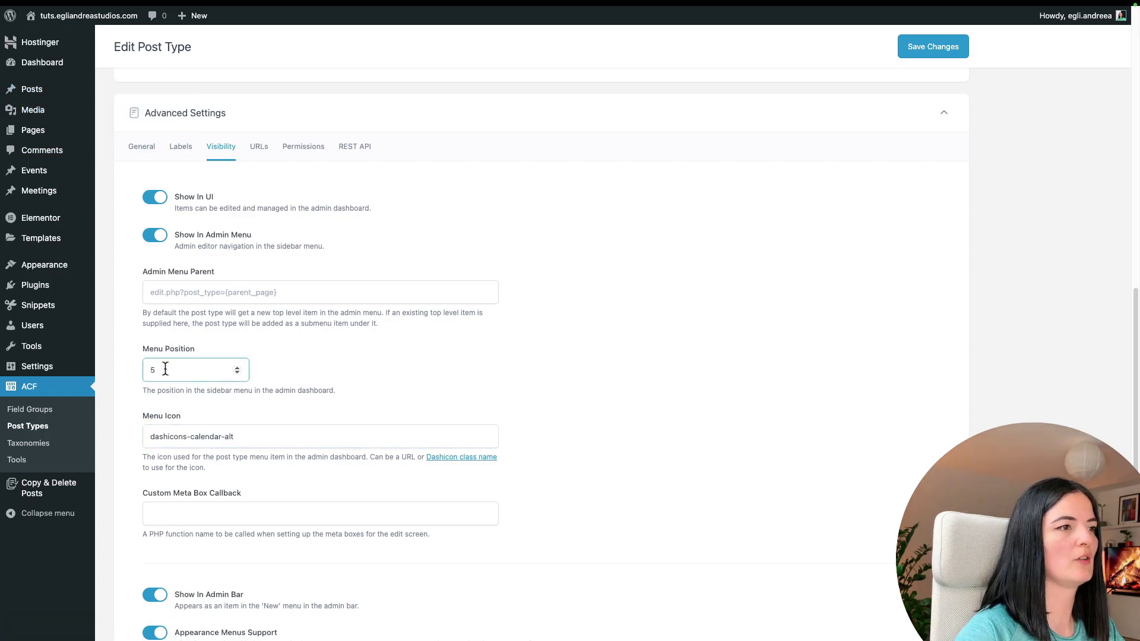
left_click(919, 54)
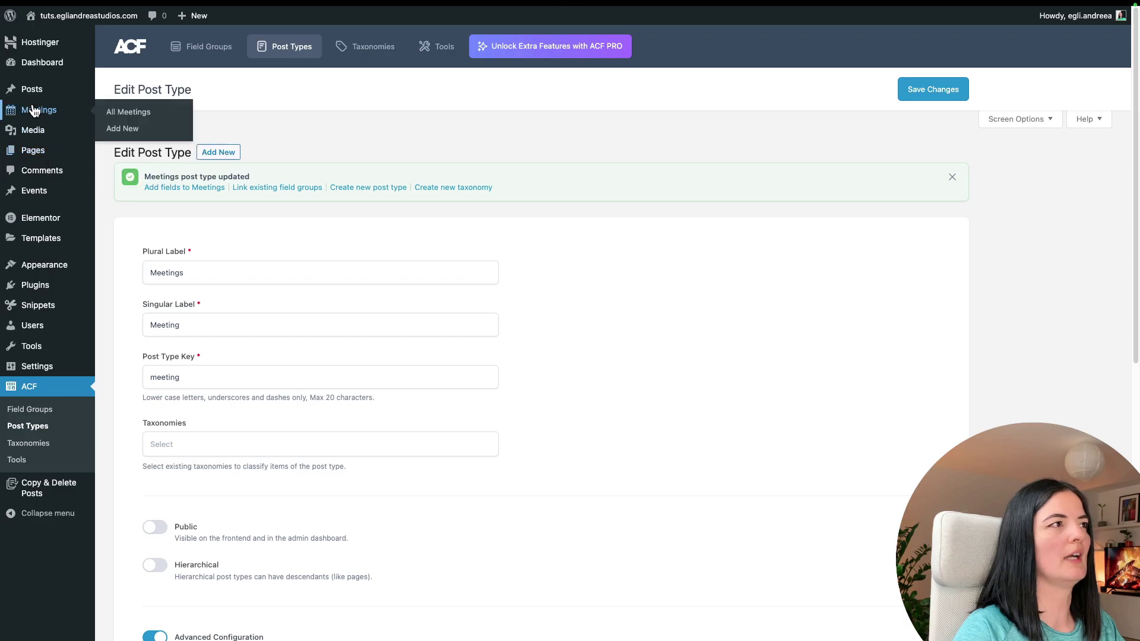
mouse_move(31, 101)
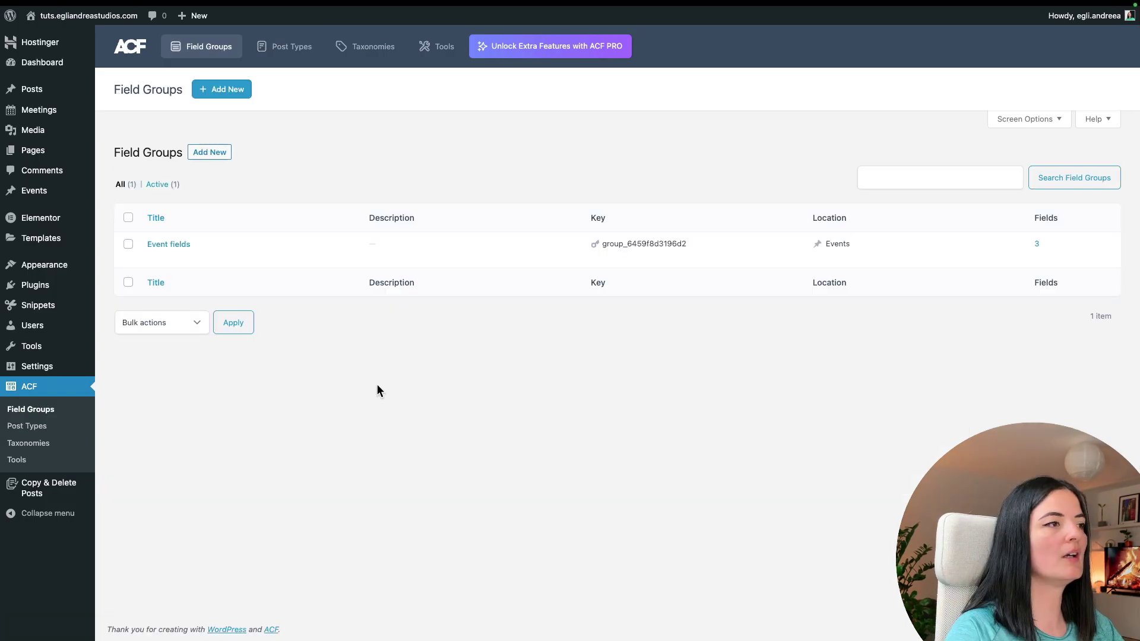
Create a new ACF field group and set the type of its first field to Date Picker
left_click(221, 93)
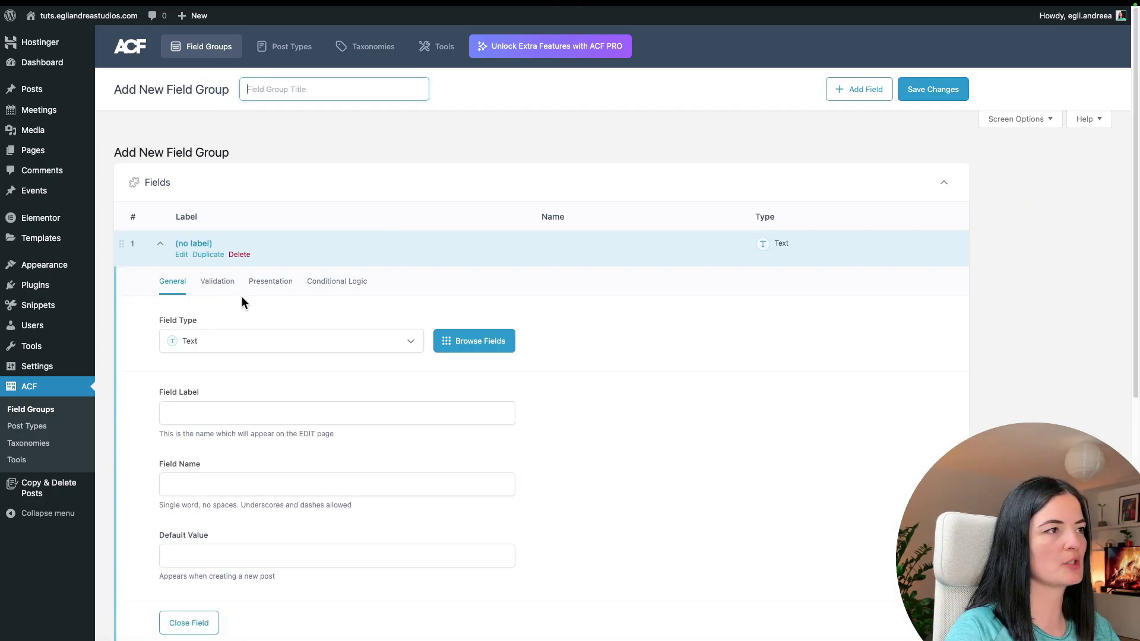
left_click(229, 345)
type("date")
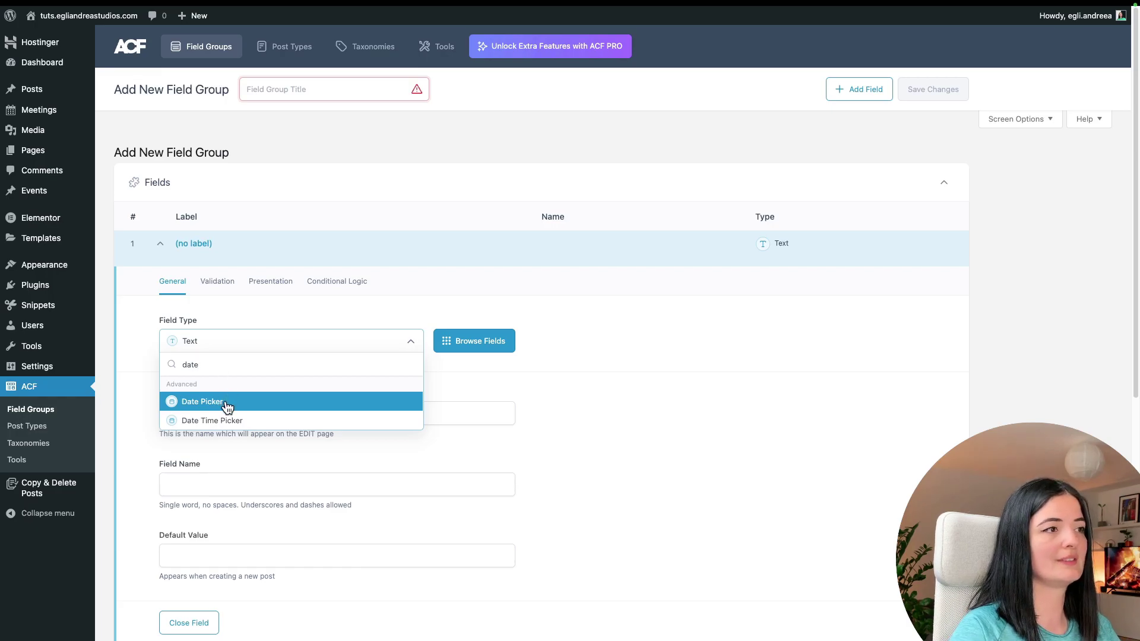
left_click(228, 403)
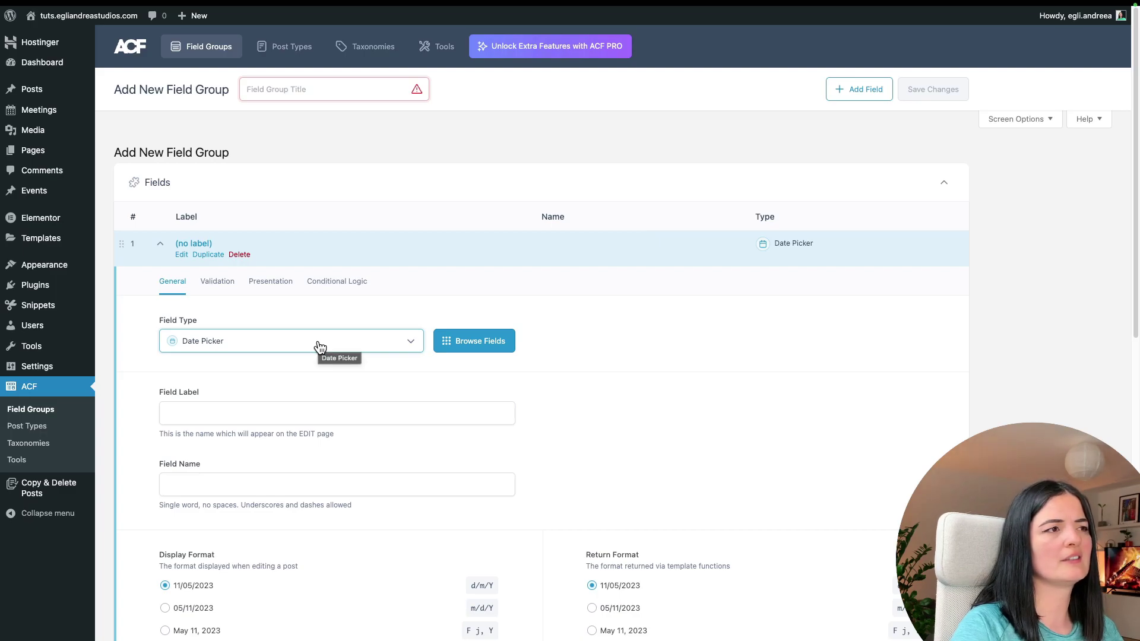
Label the date picker field Date and give it the field name date
left_click(250, 420)
type("D")
key("Caps_Lock")
type("ate")
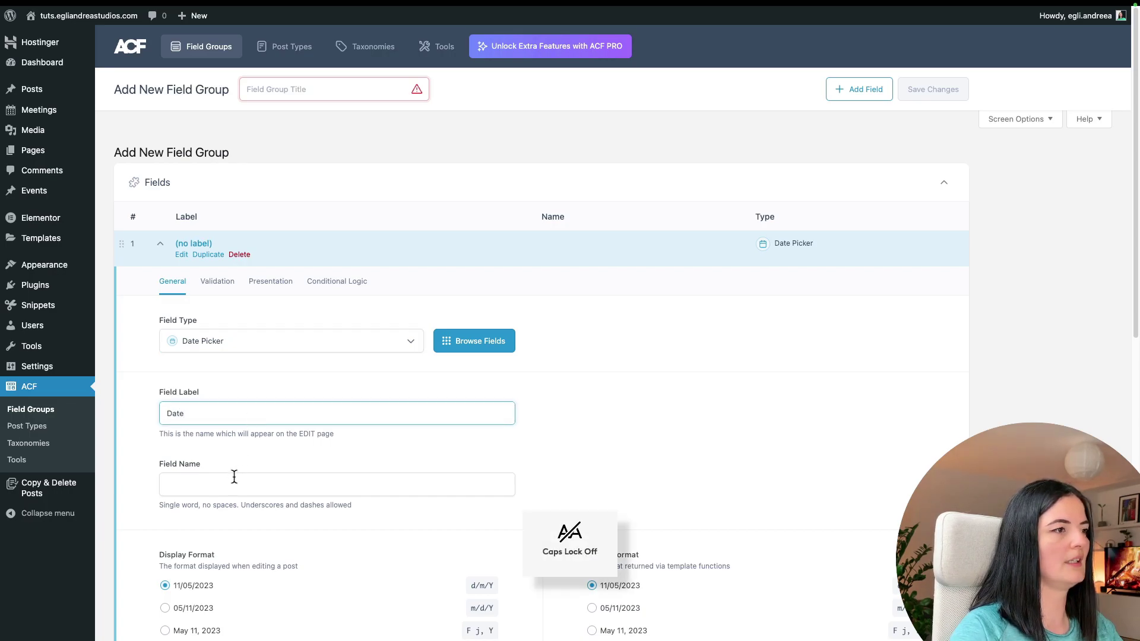
left_click(234, 477)
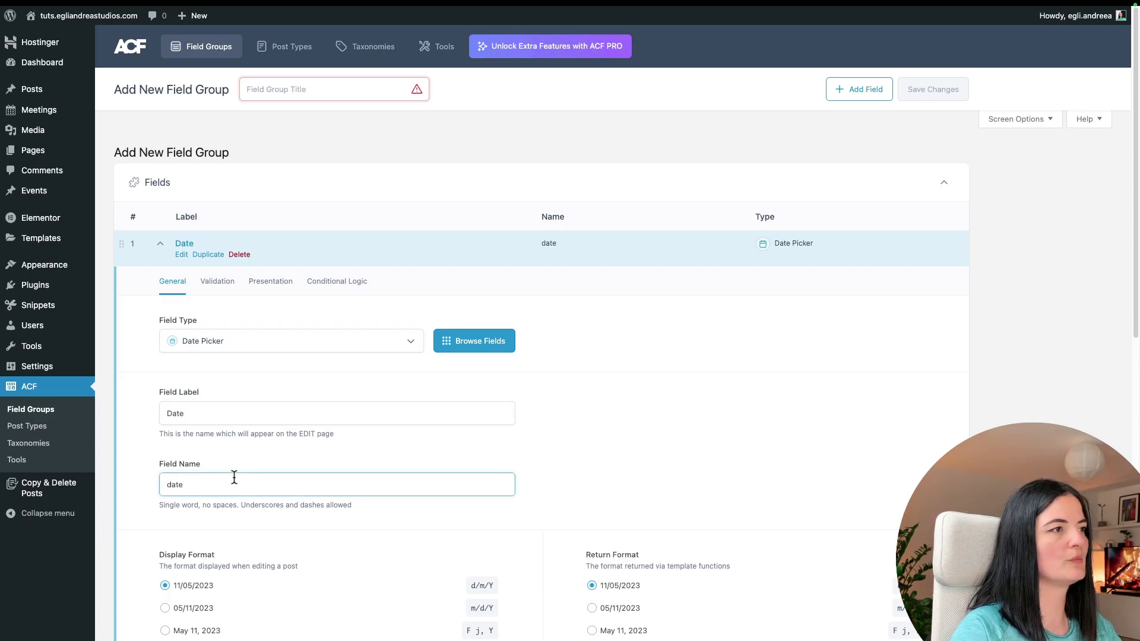
Title the new field group "Meeting fields"
left_click(341, 88)
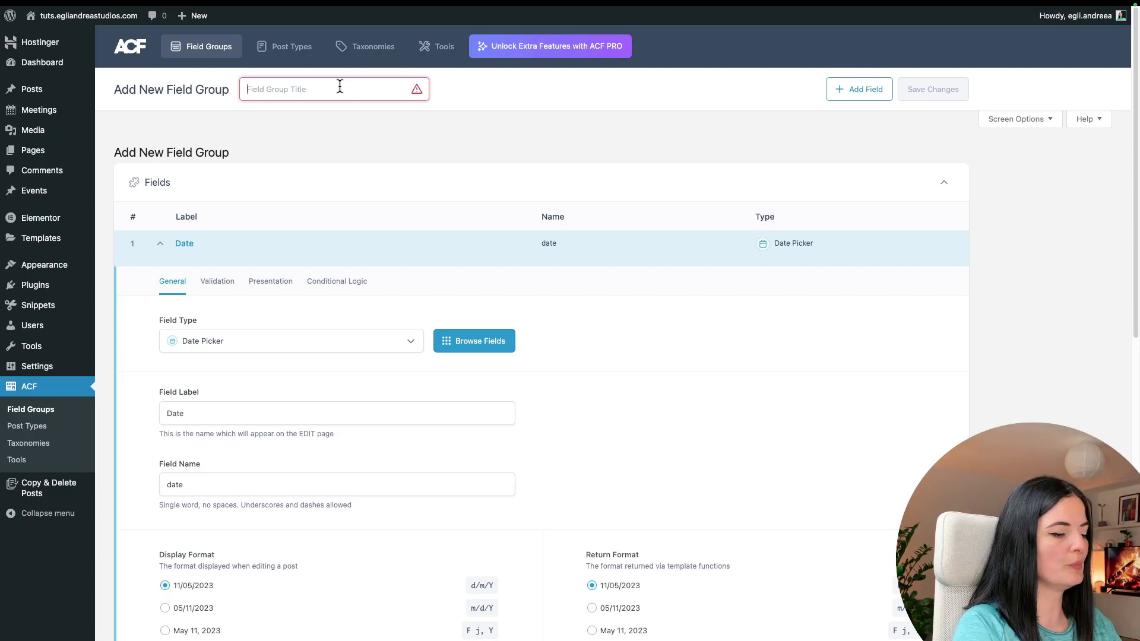
type("Meeting")
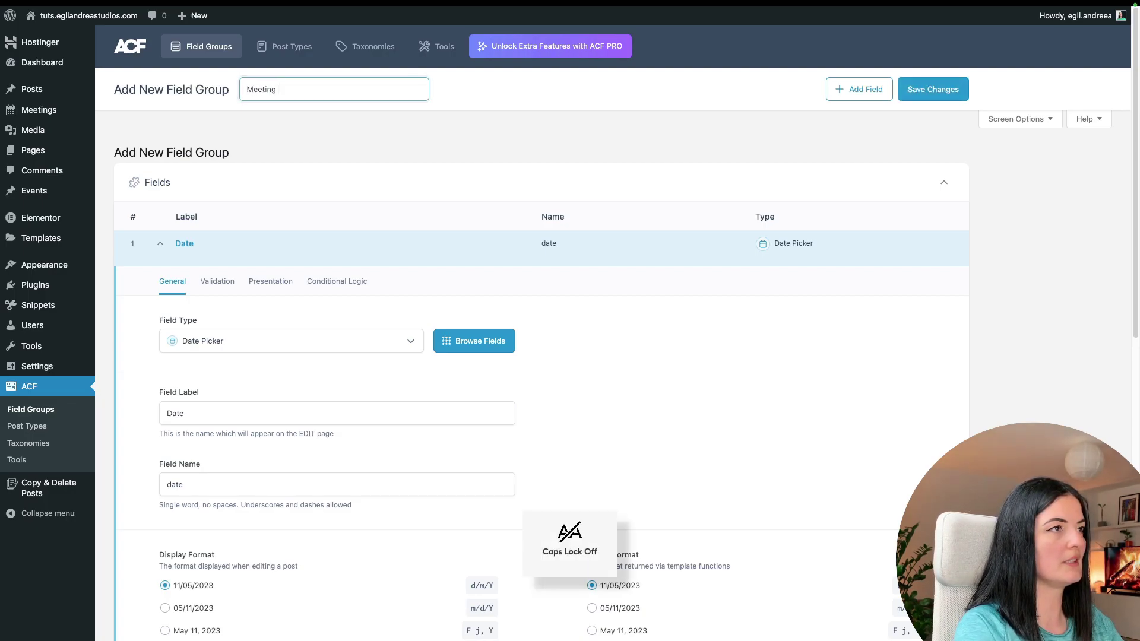
type(" fields")
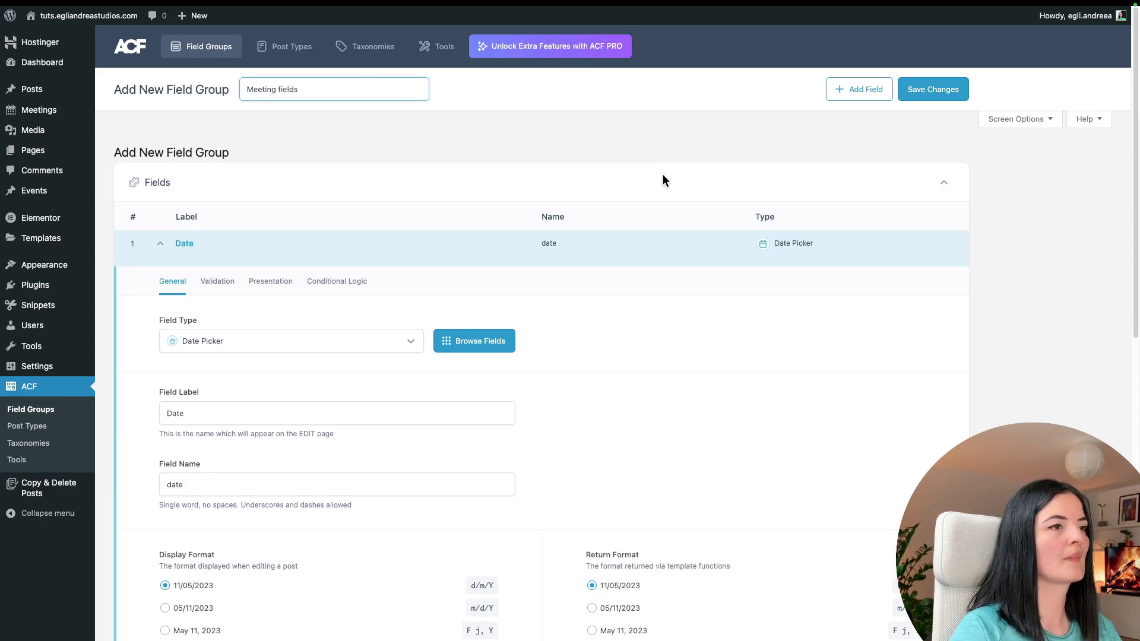
Set both the Display Format and the Return Format of the Date field to F j, Y
left_click(601, 447)
scroll(584, 447, "down", 1)
scroll(585, 453, "down", 4)
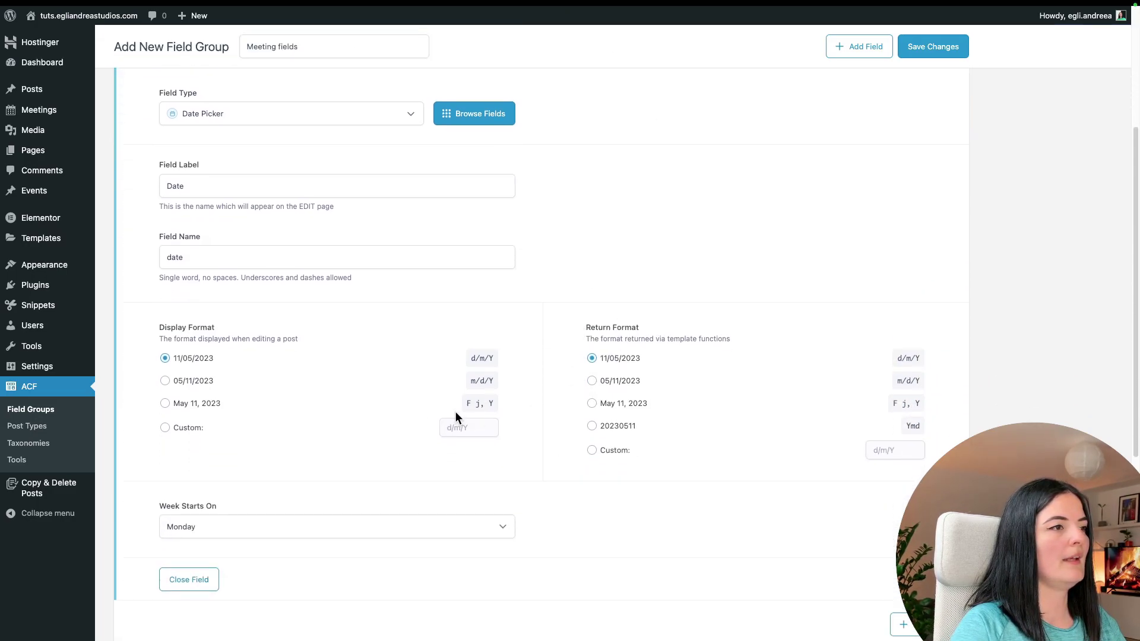
left_click(166, 404)
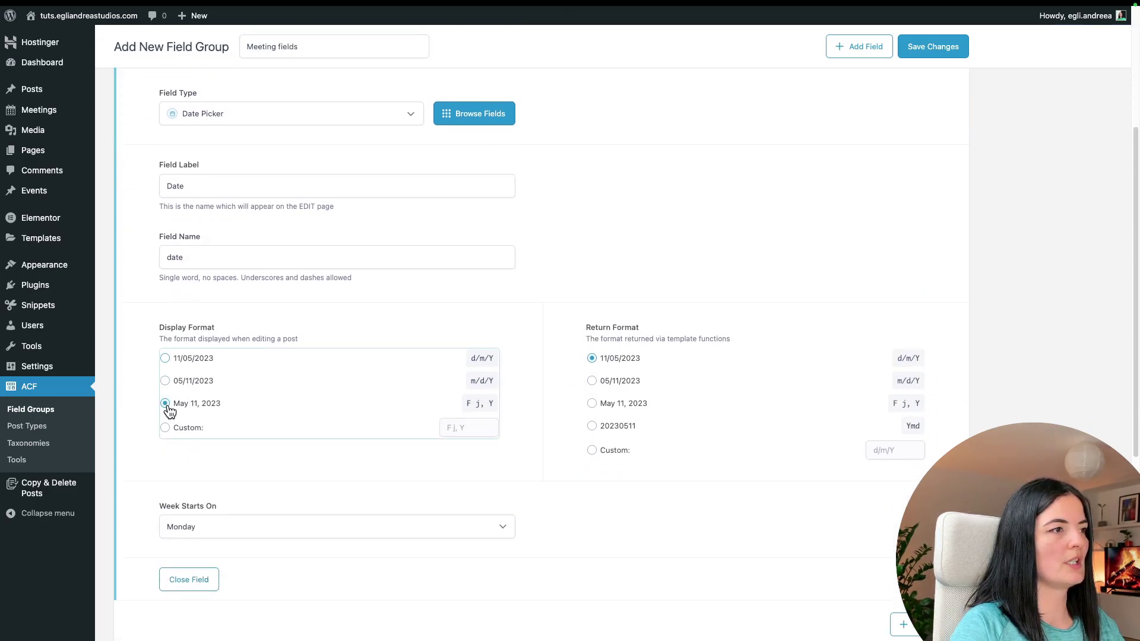
left_click(593, 404)
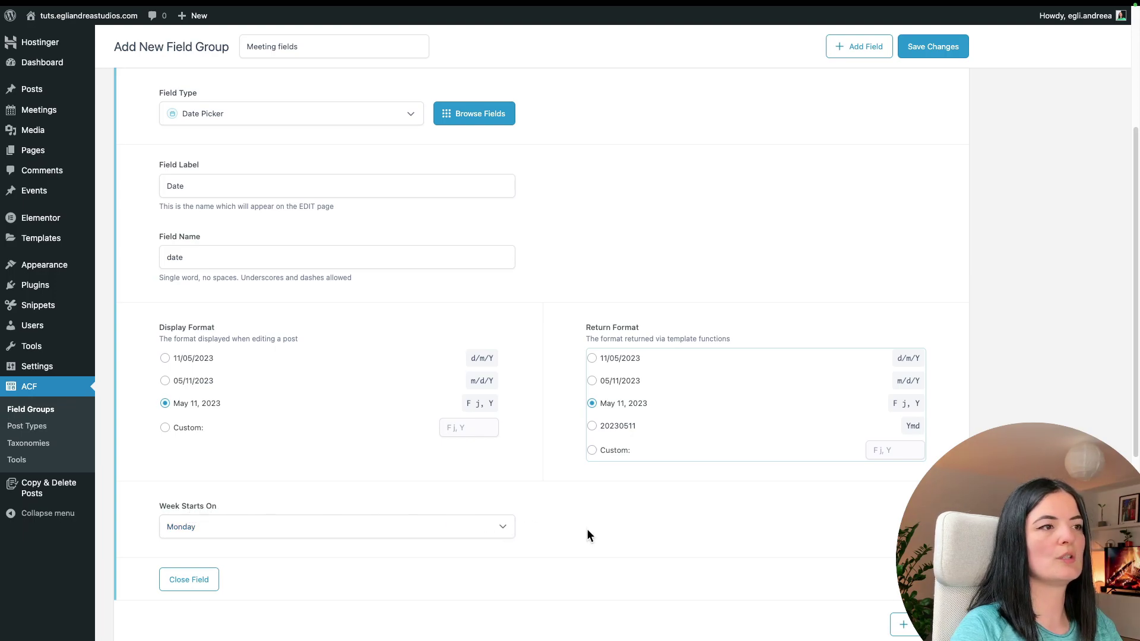
Add a second field of type Text, labelled Location with the field name location
scroll(588, 533, "down", 3)
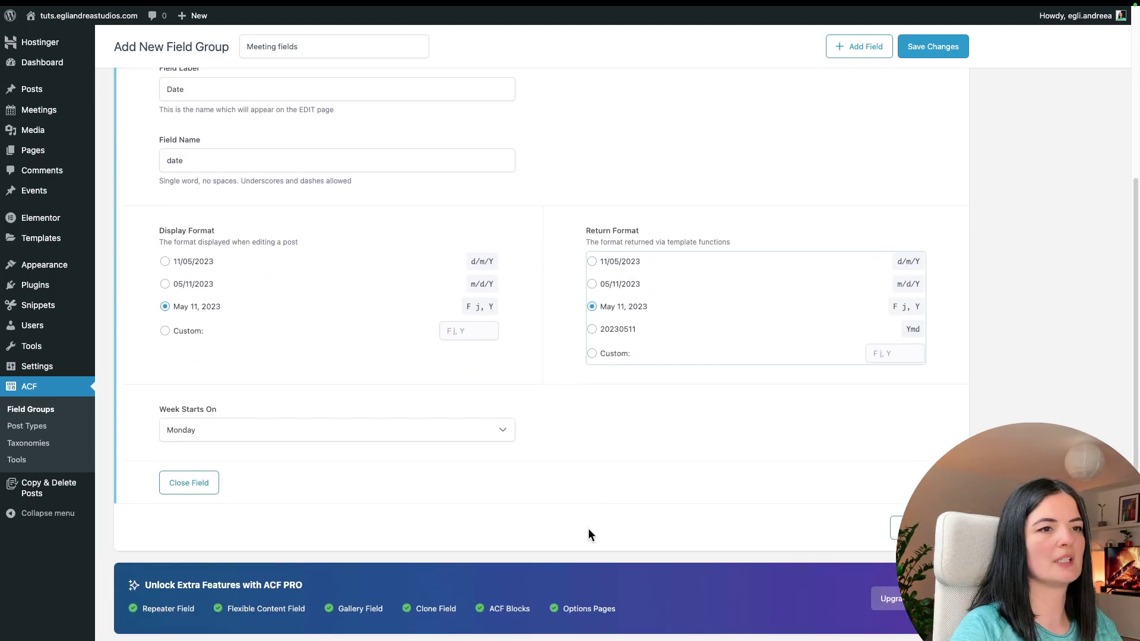
left_click(898, 528)
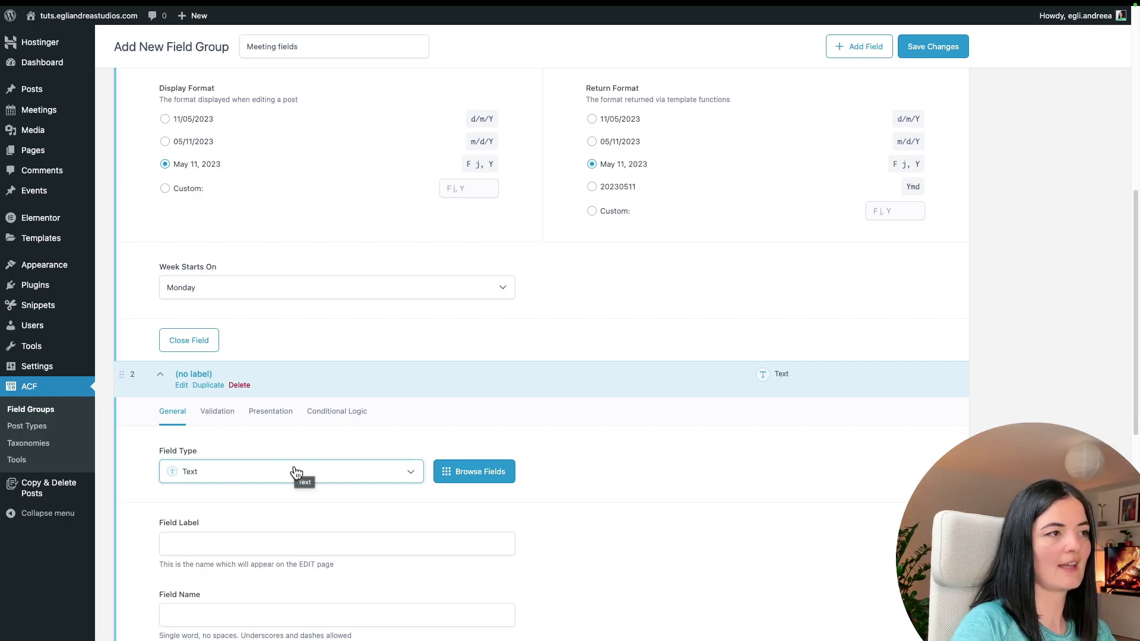
left_click(294, 473)
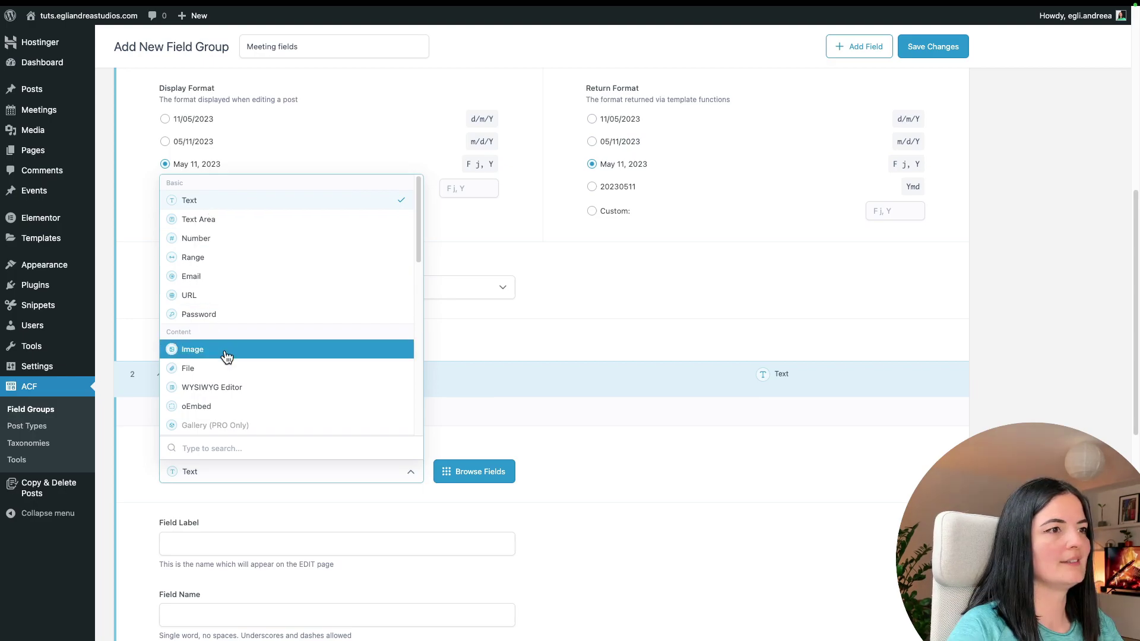
left_click(594, 461)
scroll(475, 457, "down", 2)
left_click(336, 450)
key("Caps_Lock")
type("Lo")
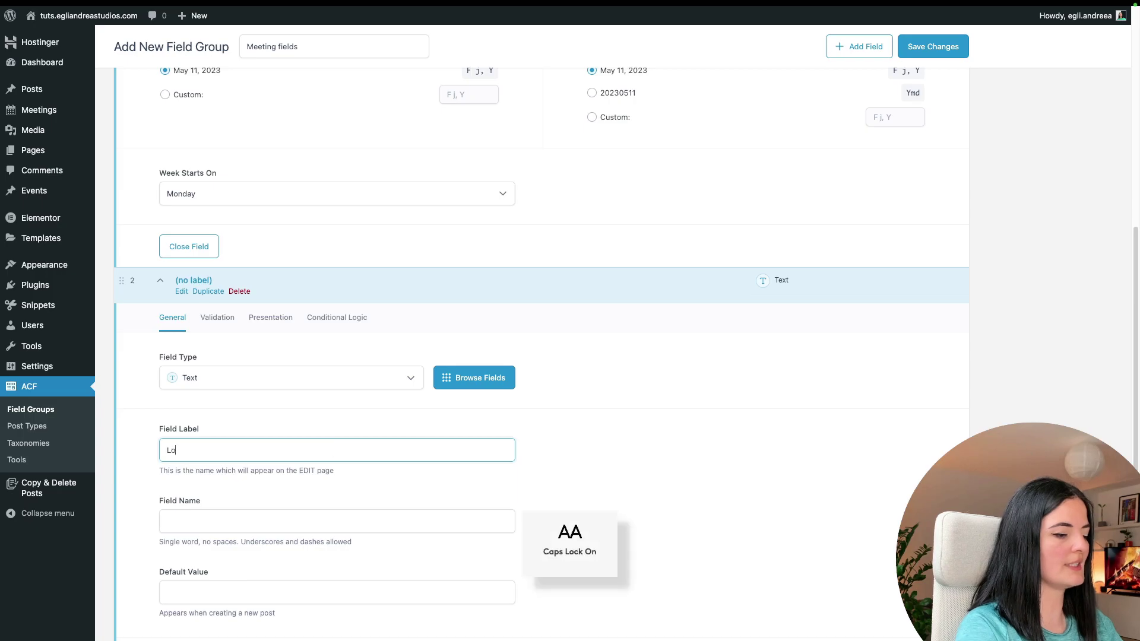
key("Caps_Lock")
type("ocation")
left_click(314, 523)
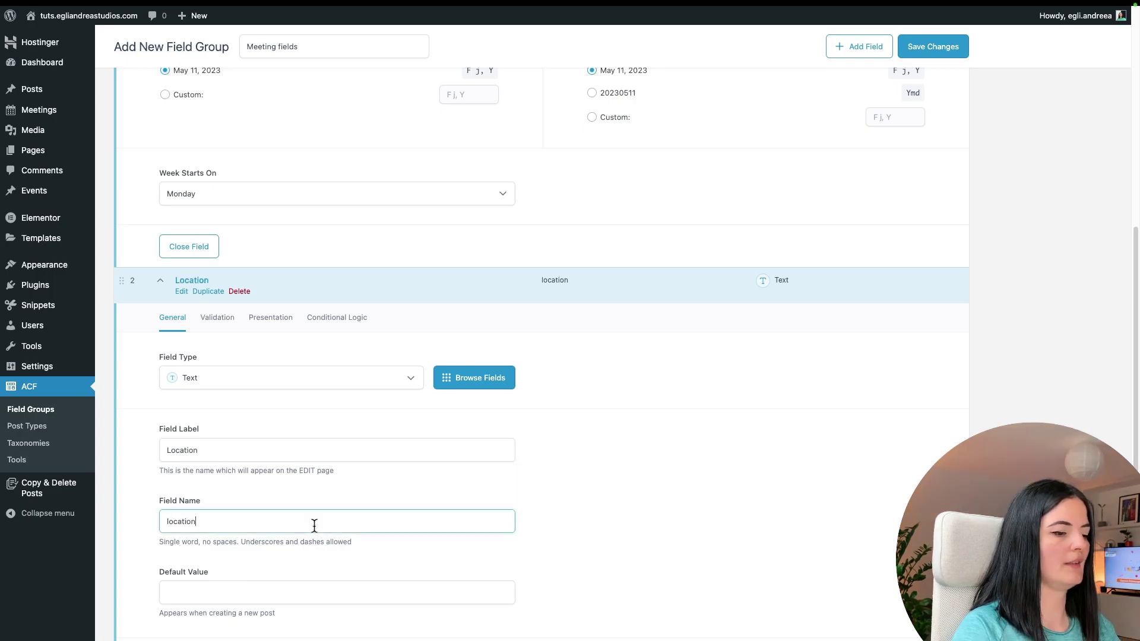
Save the Meeting fields group with its Date and Location fields
scroll(440, 514, "down", 2)
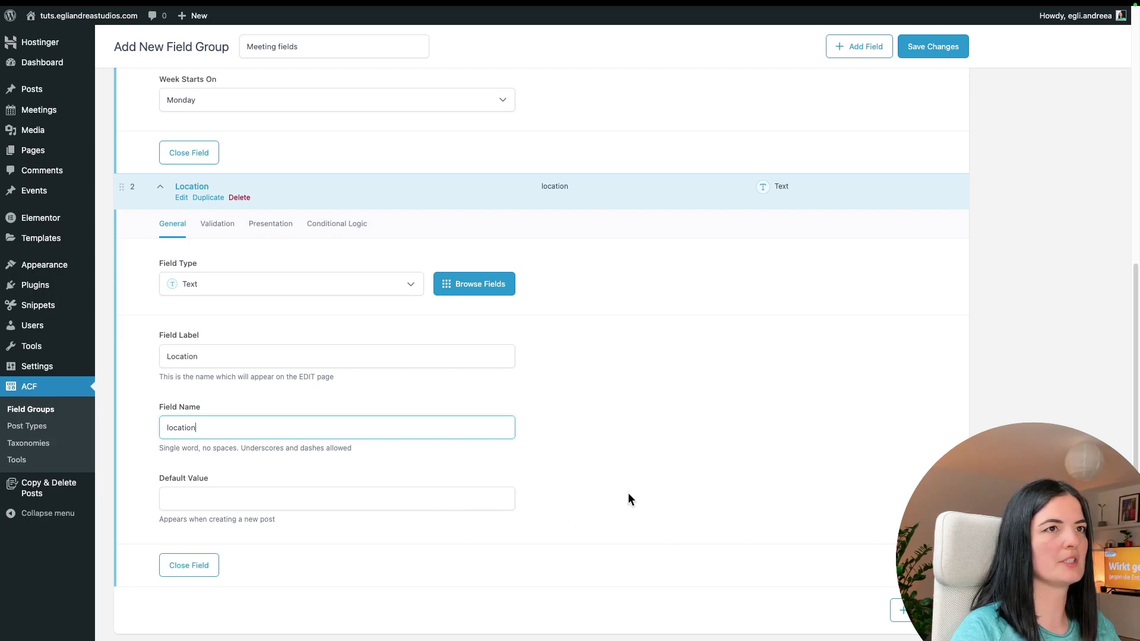
scroll(632, 497, "down", 2)
scroll(634, 493, "up", 4)
left_click(915, 45)
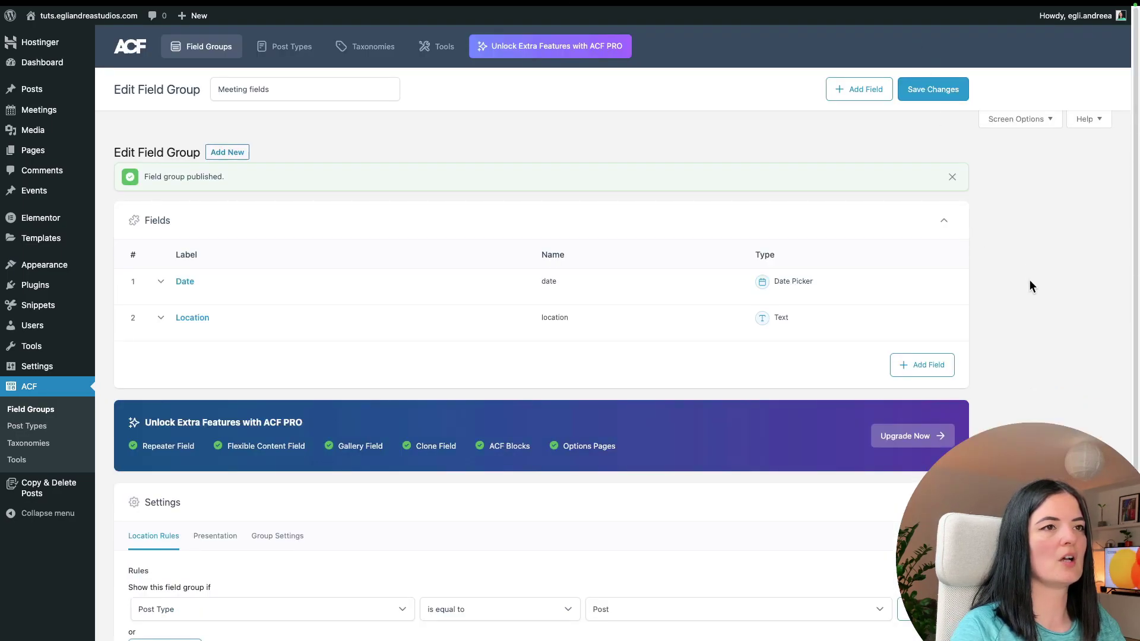
Add a third field to the Meeting fields group and set its type to Image
left_click(922, 364)
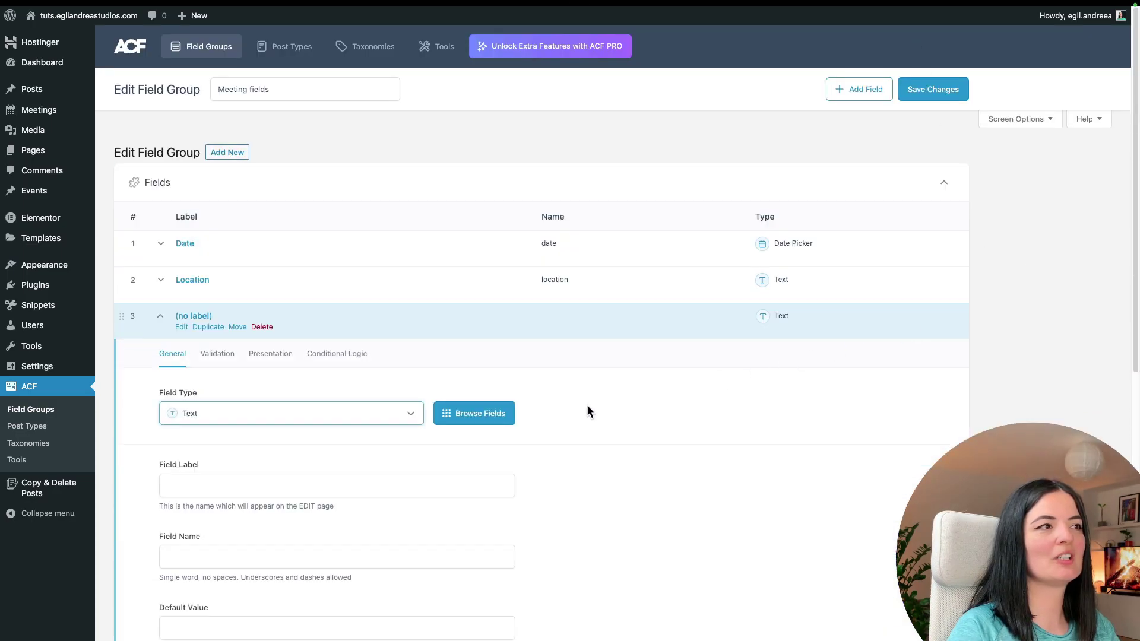
left_click(304, 407)
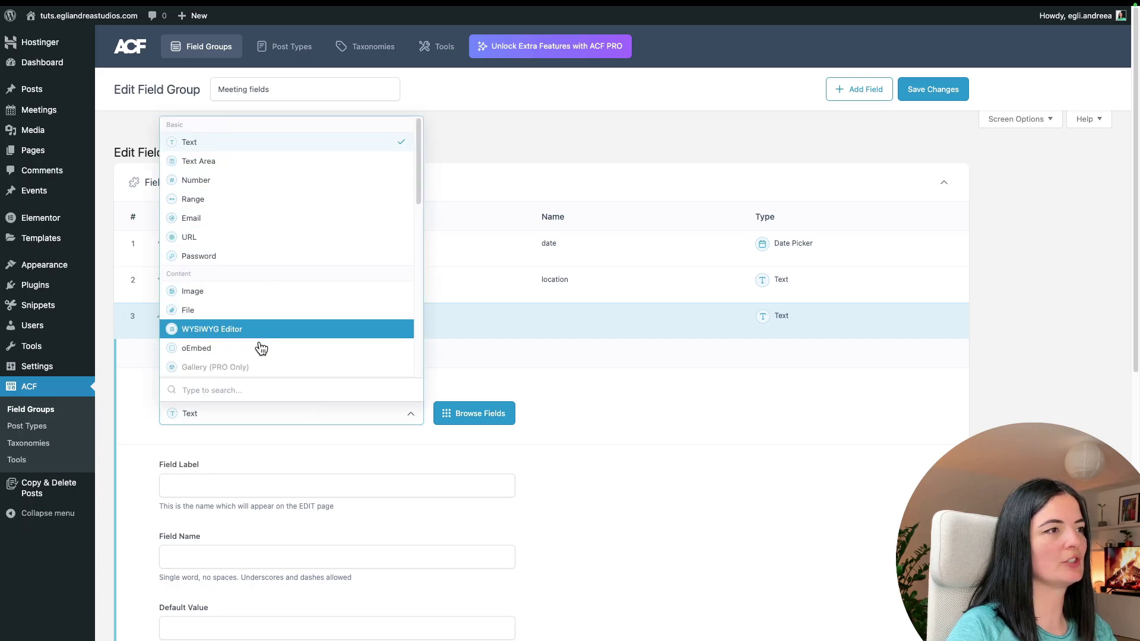
type("img")
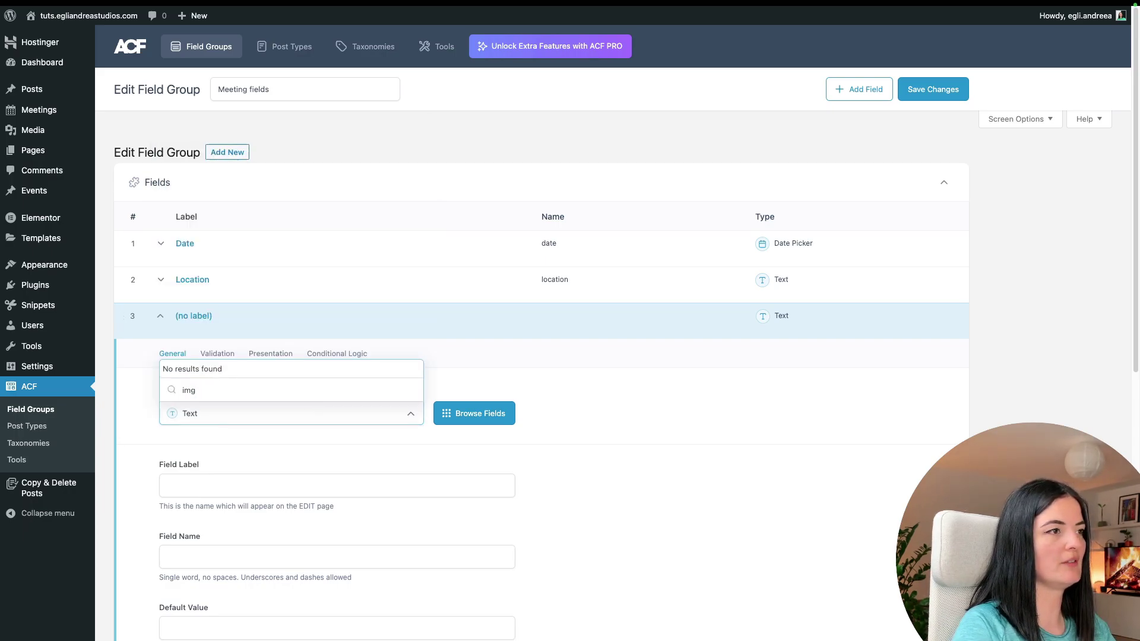
key("BackSpace")
type("a")
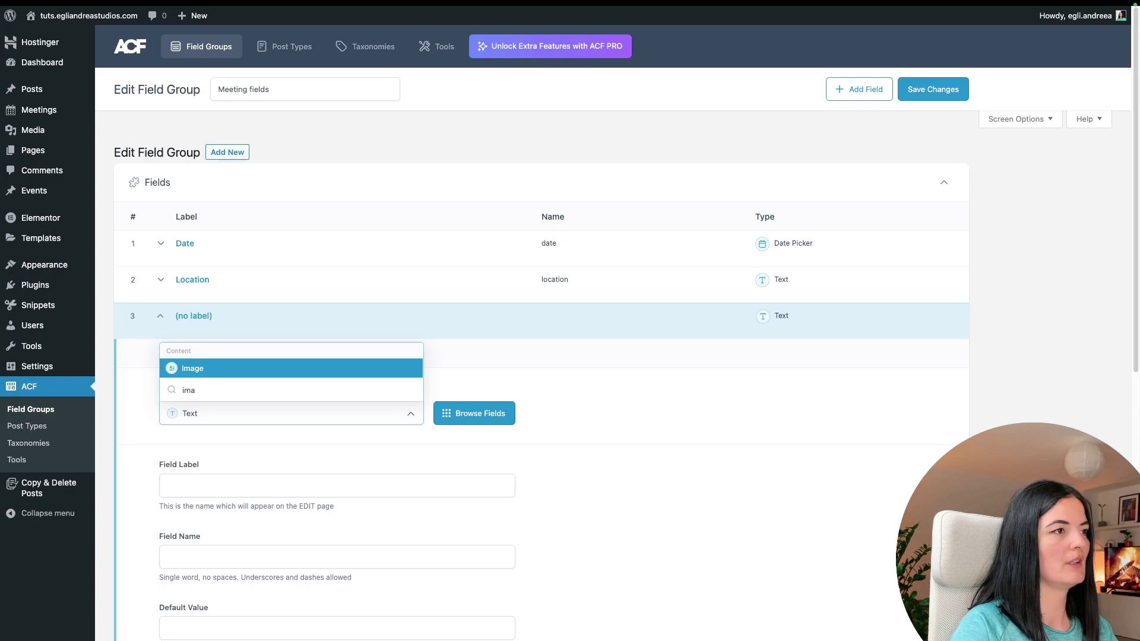
left_click(258, 371)
scroll(592, 482, "down", 2)
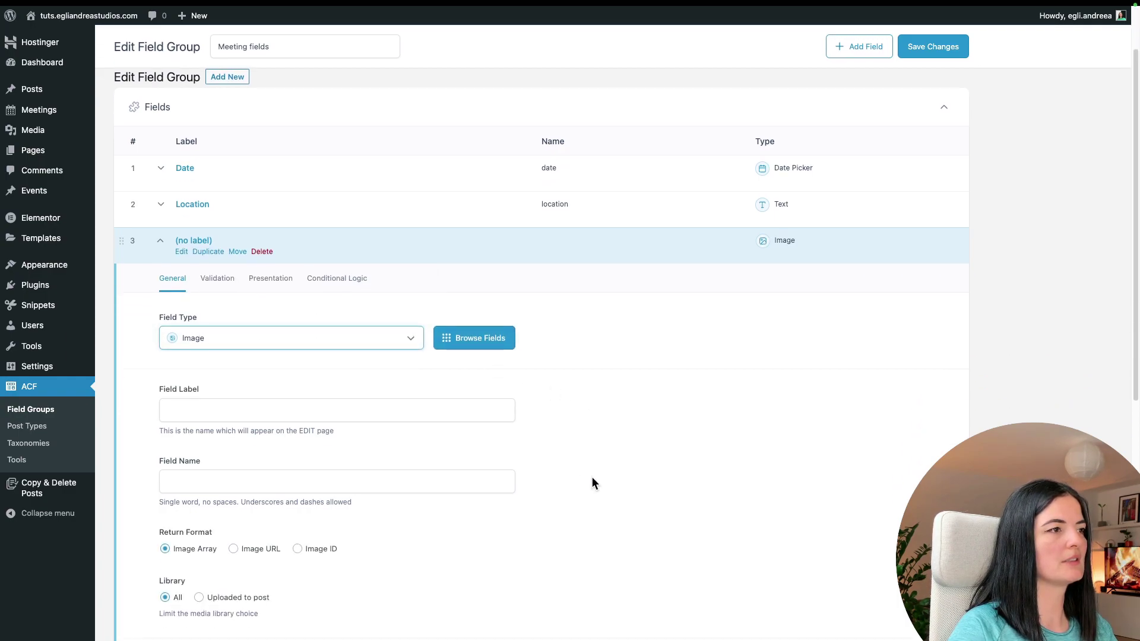
Label the third field Image and have its field name filled in from the label
left_click(306, 412)
type("I")
key("Caps_Lock")
type("mag")
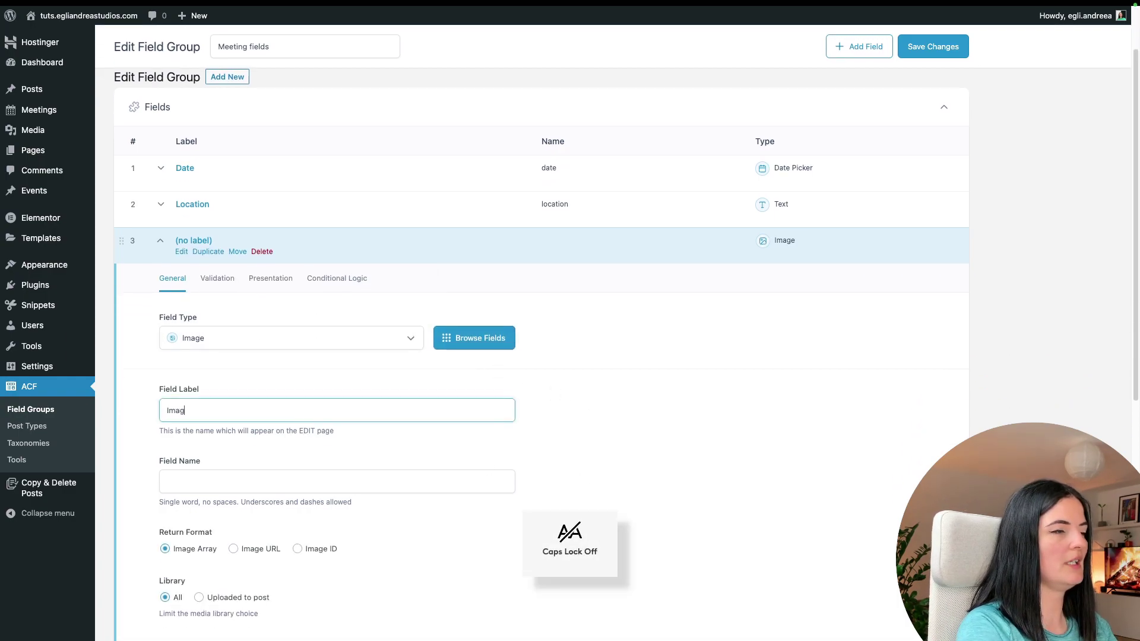
type("e")
left_click(278, 481)
Set the field group's location rule to Post Type is equal to Meeting
scroll(738, 533, "down", 7)
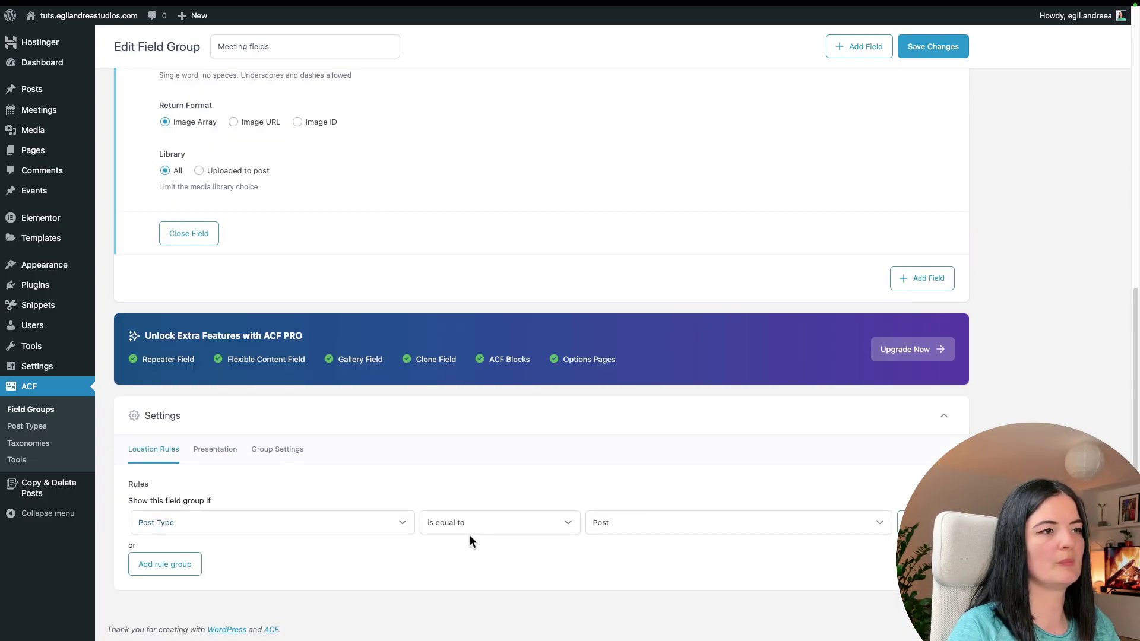
left_click(676, 526)
left_click(669, 595)
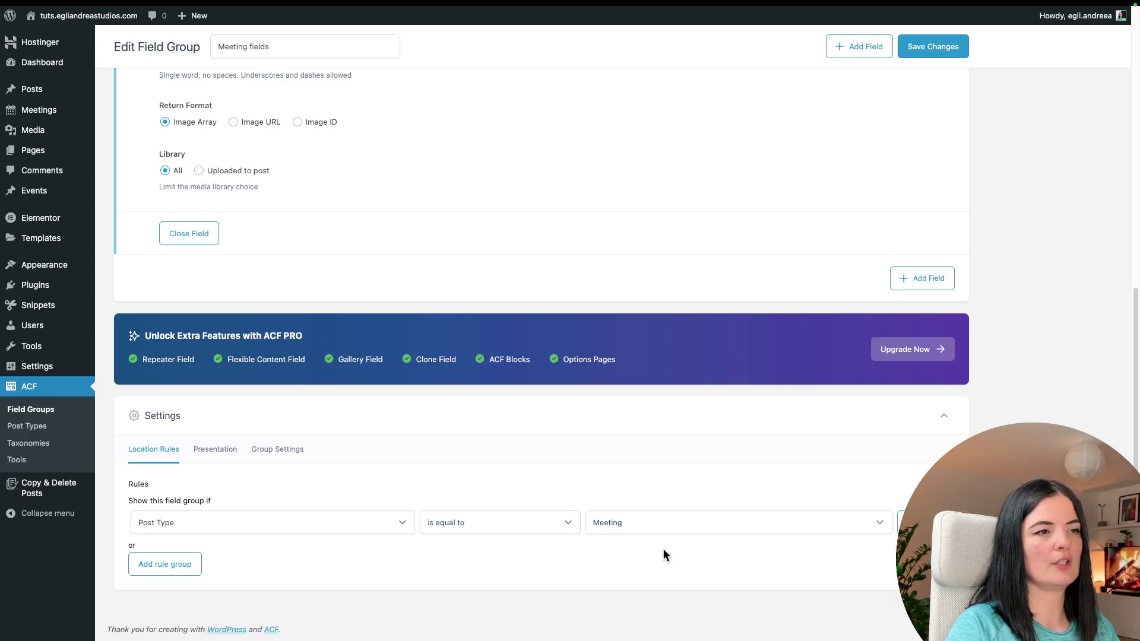
Keep Meeting as the post type in the location rule and save the field group changes
left_click(656, 522)
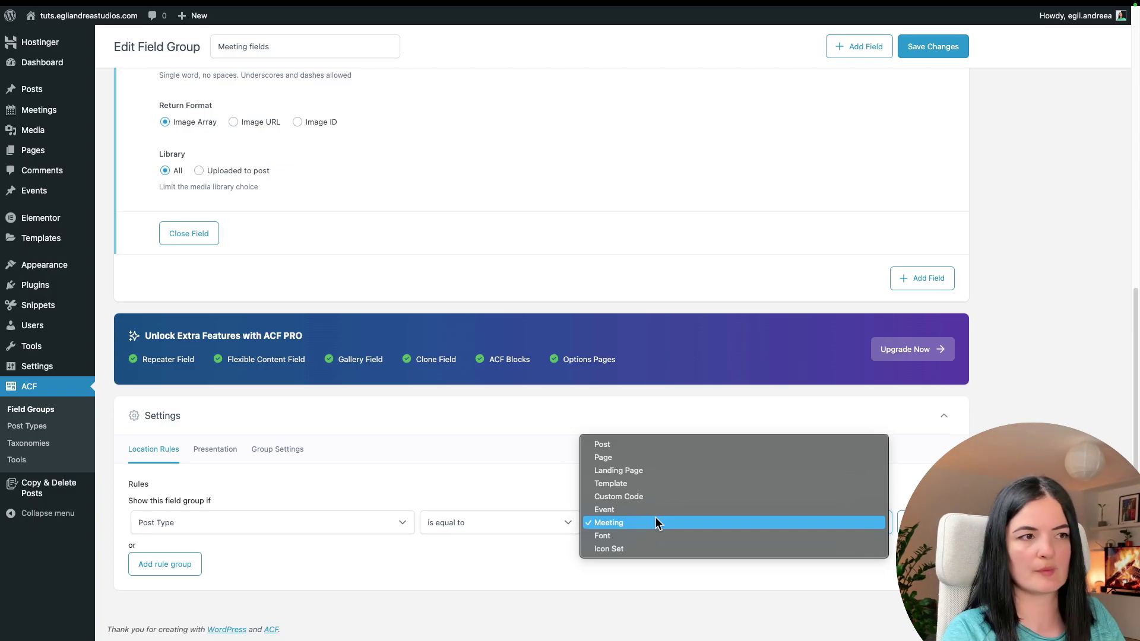
left_click(656, 523)
left_click(928, 48)
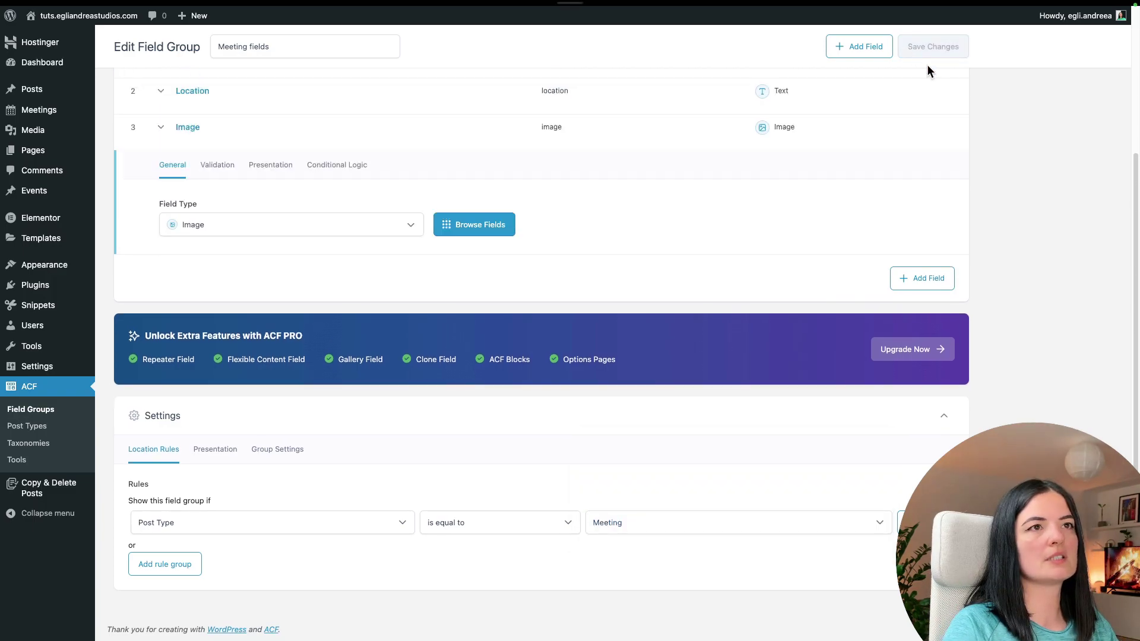
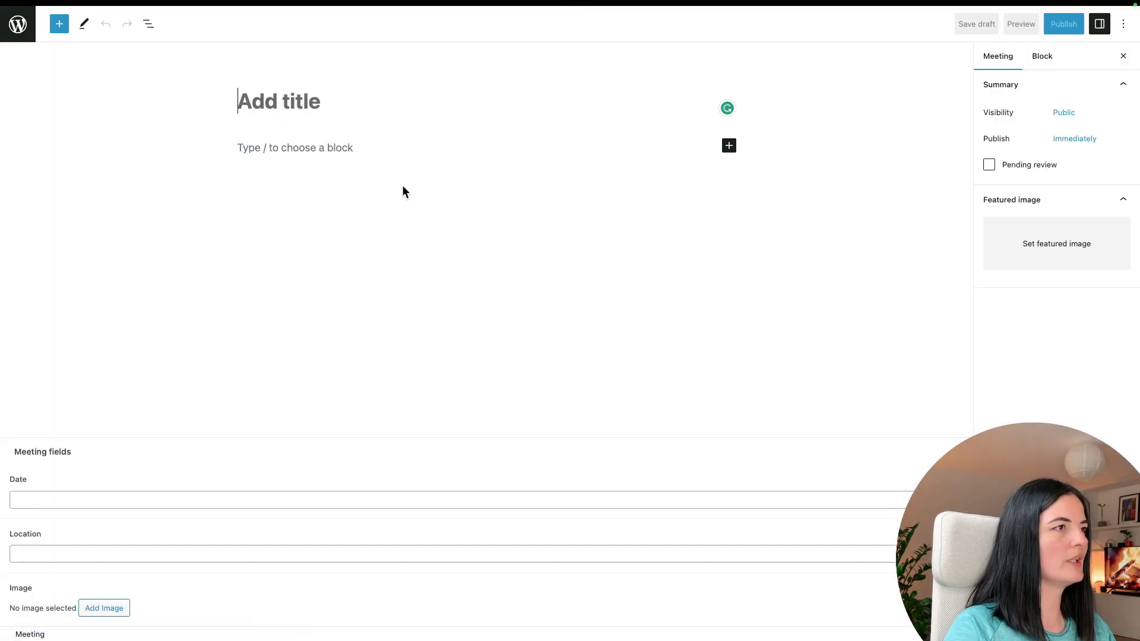
Set the new meeting's Date field to March 1, 2023
left_click(107, 502)
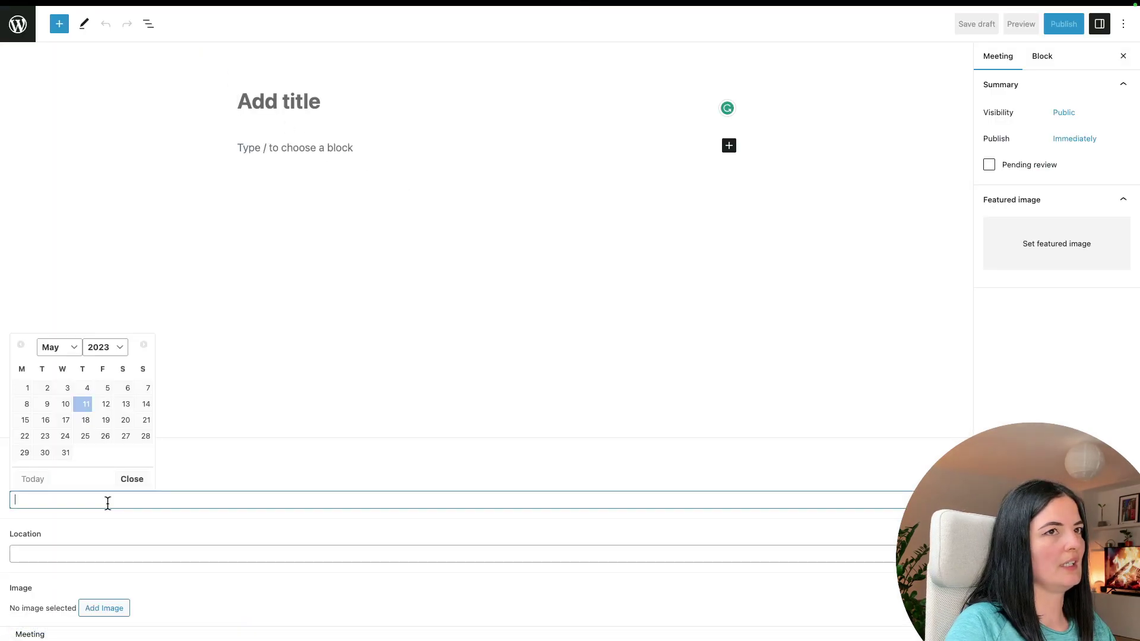
left_click(67, 352)
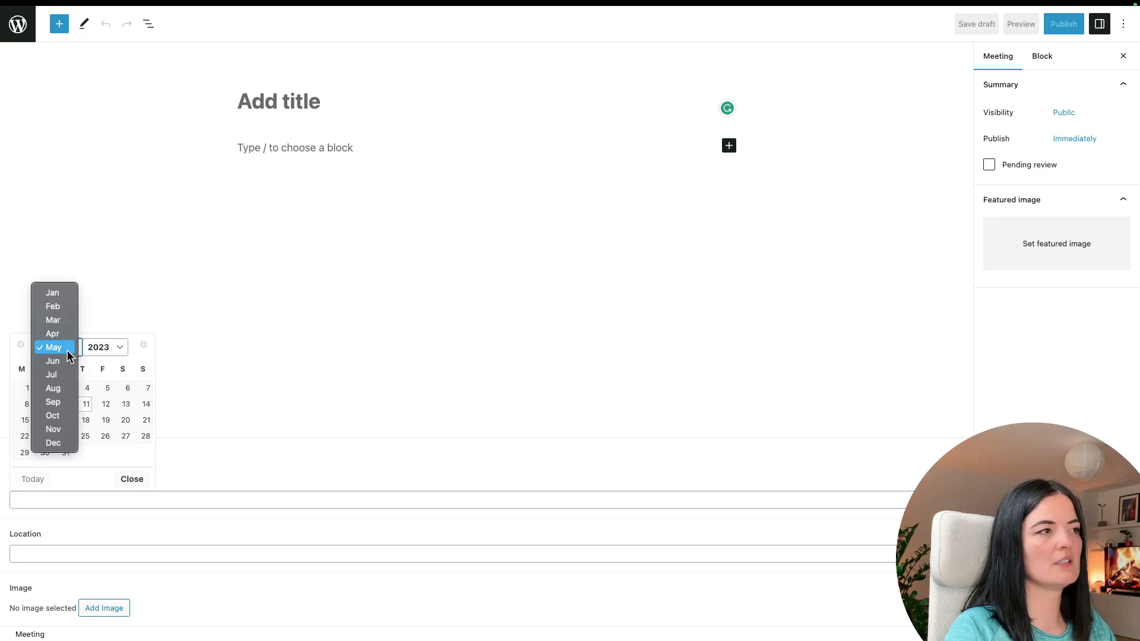
left_click(66, 320)
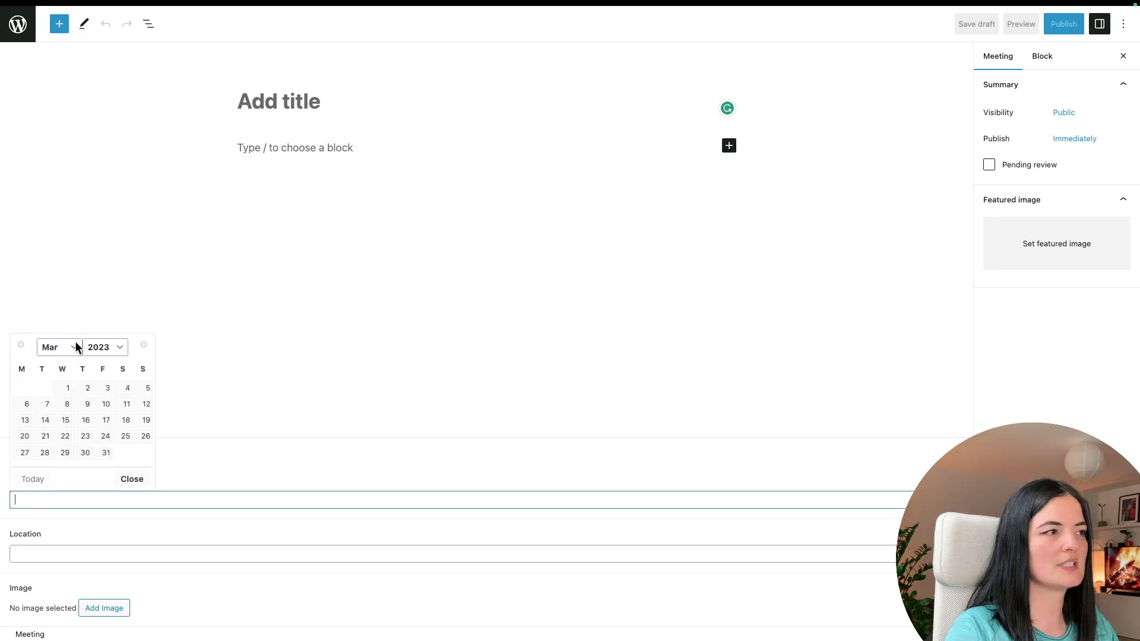
left_click(68, 388)
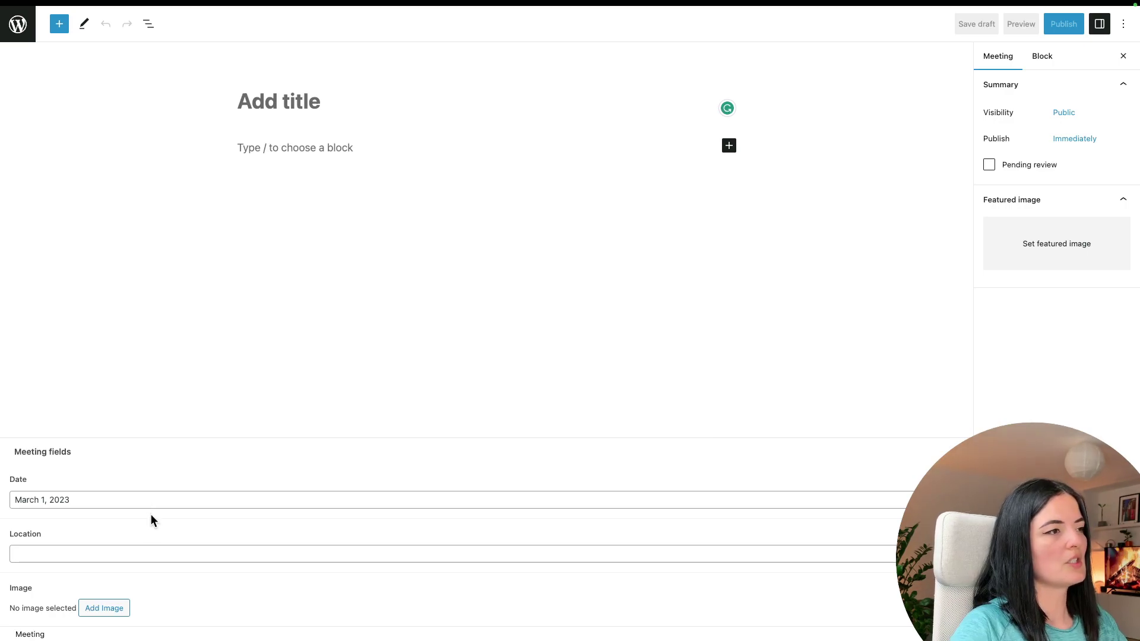
Fill in the meeting's Location field with Miami
left_click(132, 560)
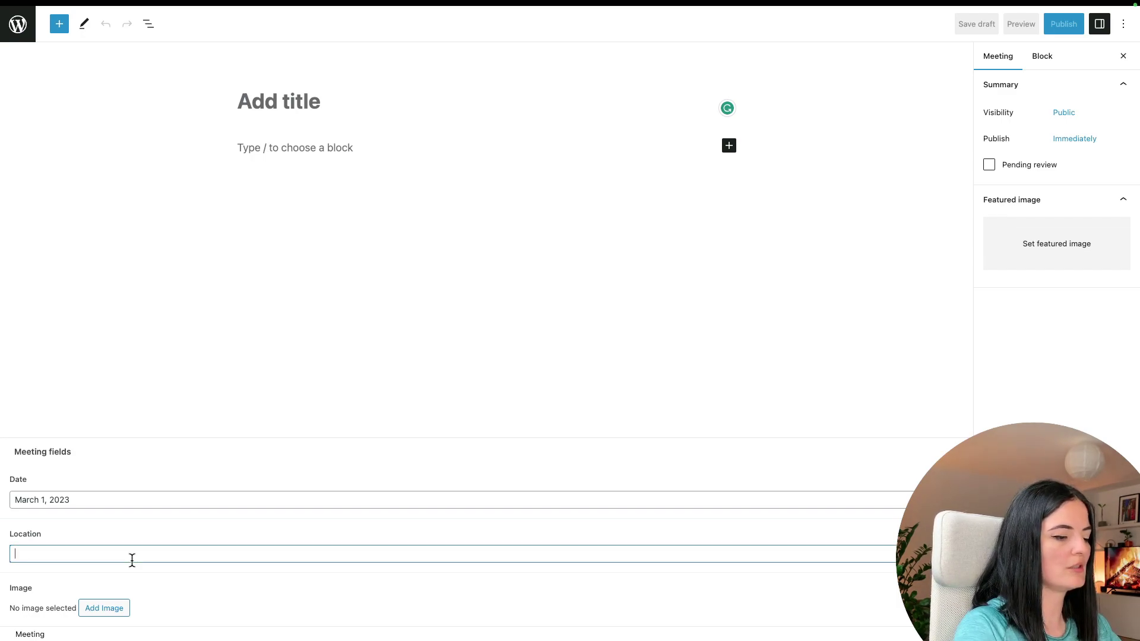
key("Caps_Lock")
type("M")
key("Caps_Lock")
type("iami")
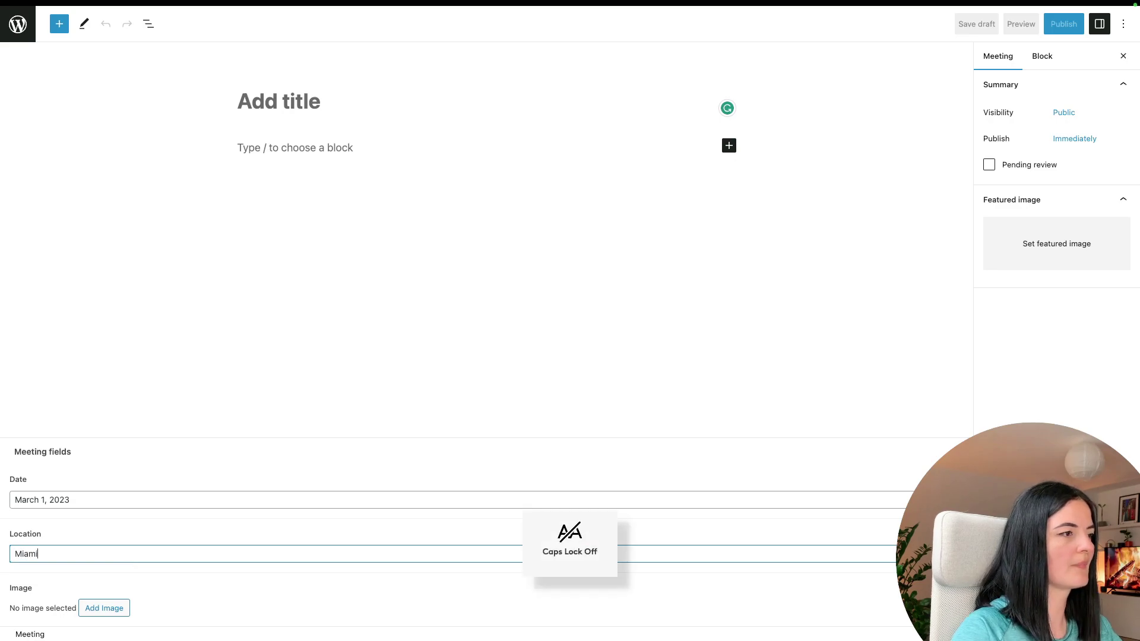
Set the meeting's Image field to the yellow Superbloom cover from the media library
left_click(98, 608)
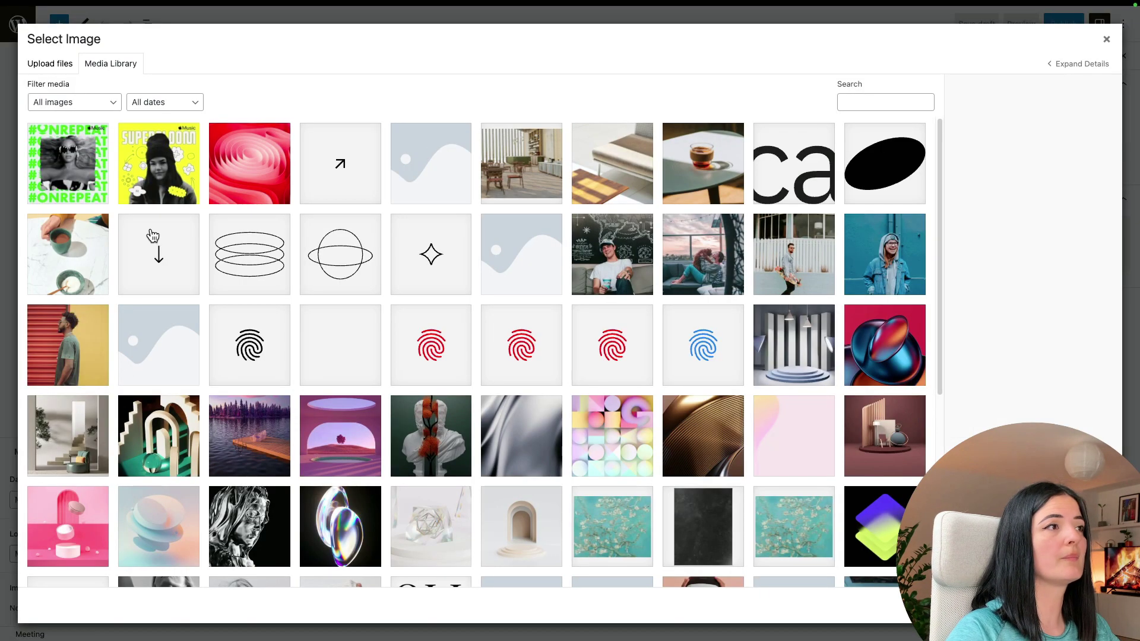
left_click(154, 189)
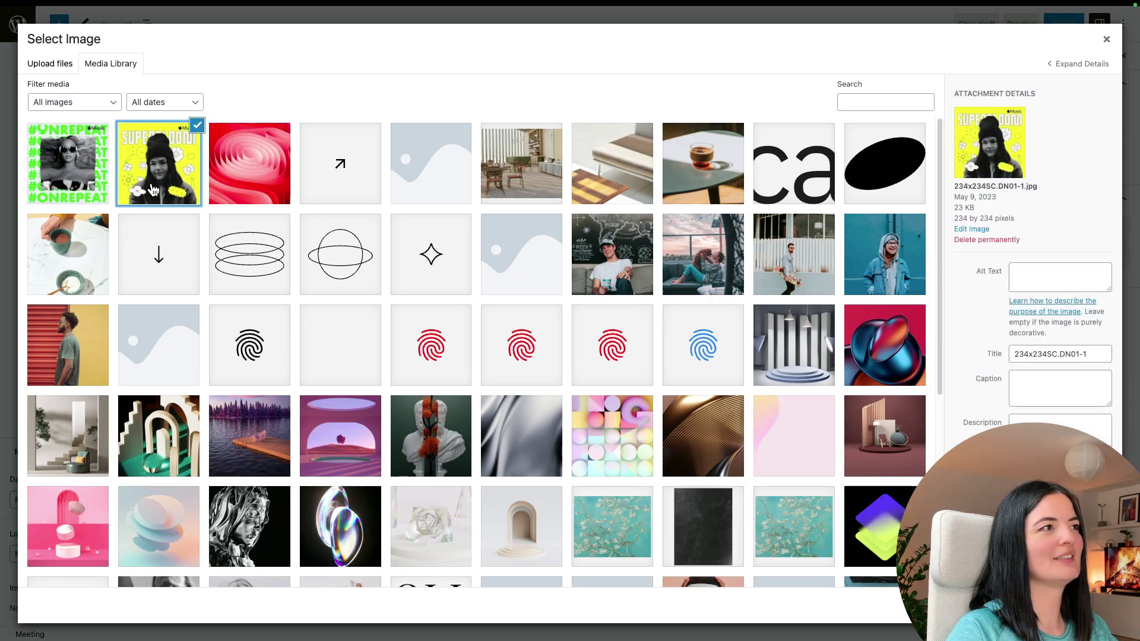
left_click(1074, 605)
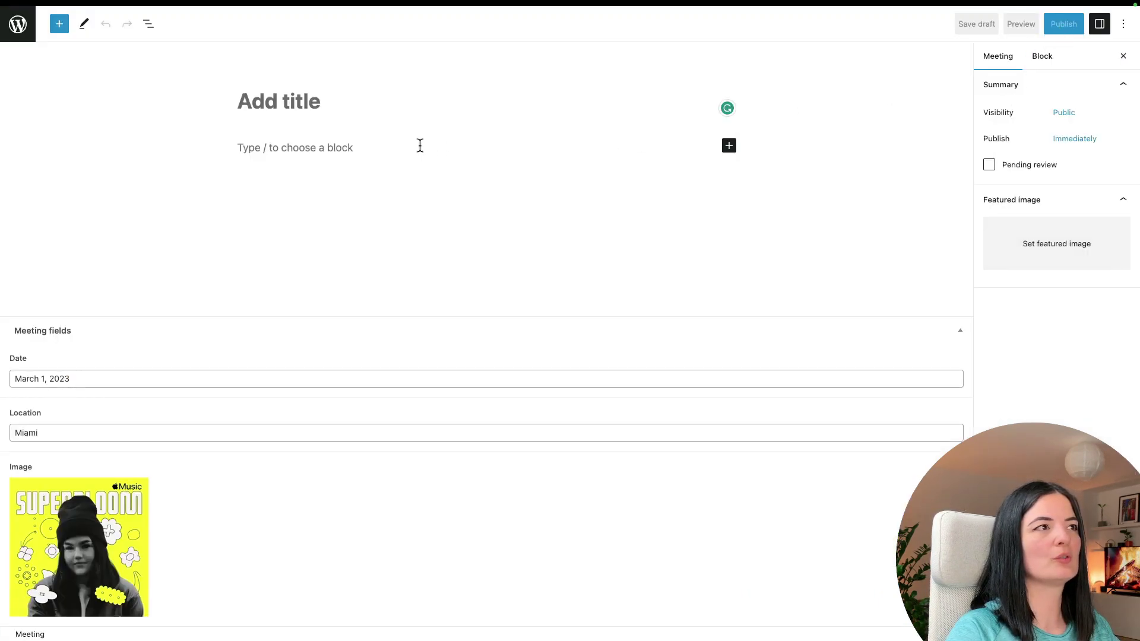
Title the meeting "Miami event - march"
left_click(314, 103)
type("mIA")
key("Caps_Lock")
type("M")
key("BackSpace")
key("BackSpace")
key("BackSpace")
key("BackSpace")
type("M")
key("Caps_Lock")
type("iami")
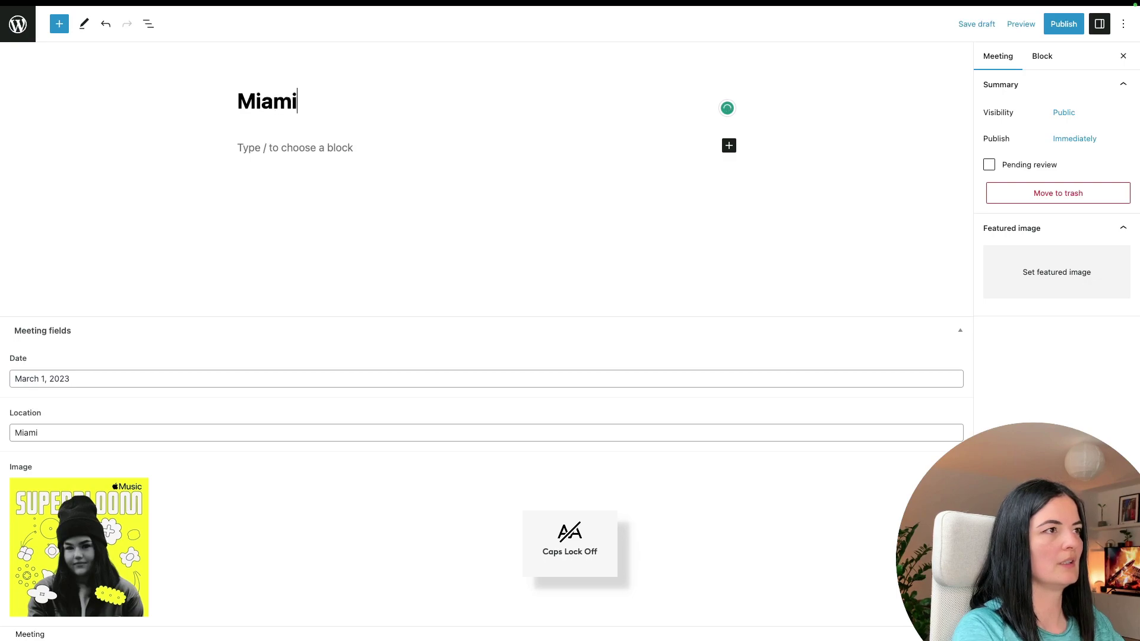
type(" evneb")
key("BackSpace")
key("BackSpace")
key("BackSpace")
type("event")
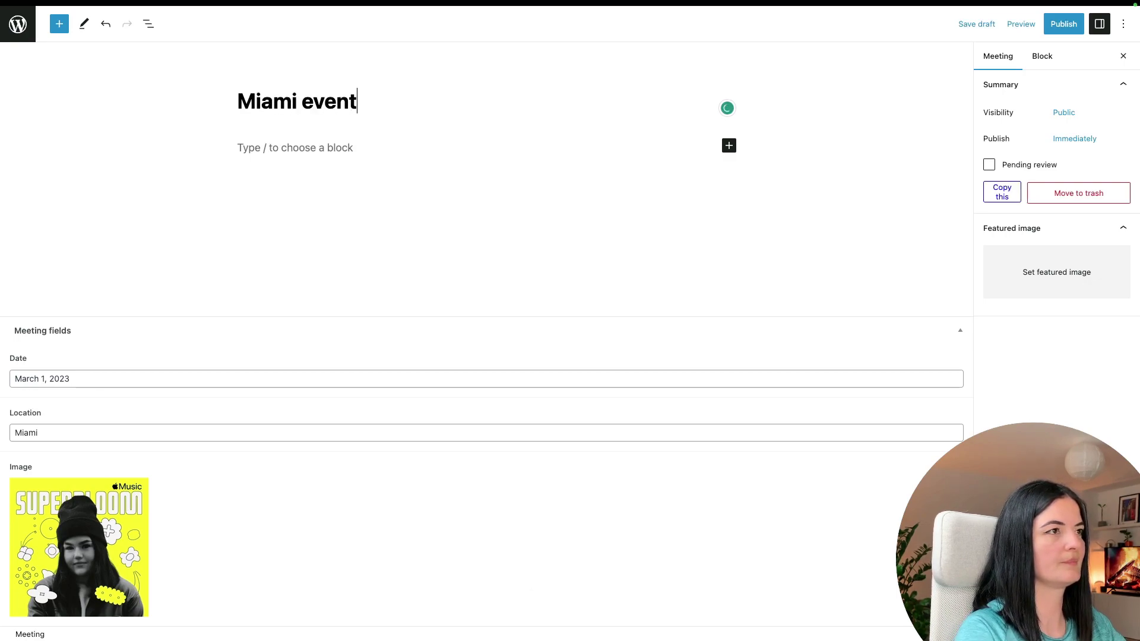
mouse_move(781, 6)
type("-")
key("Caps_Lock")
type("M")
key("BackSpace")
key("Caps_Lock")
type("marh")
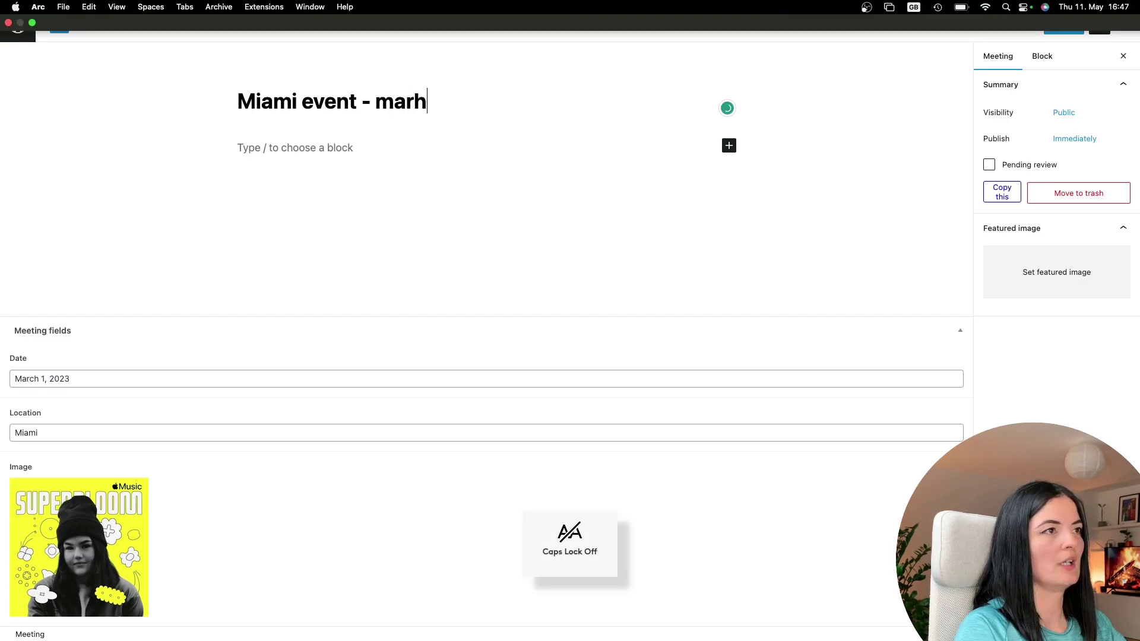
key("BackSpace")
type("ch")
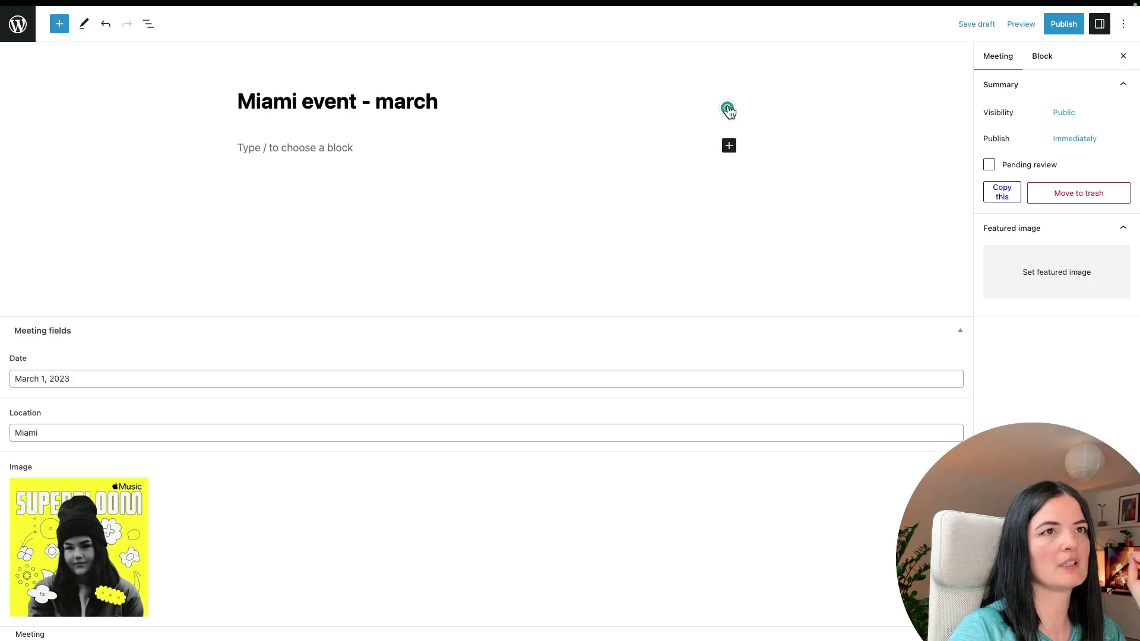
Publish the Miami meeting and return to the list of all meetings
left_click(1073, 25)
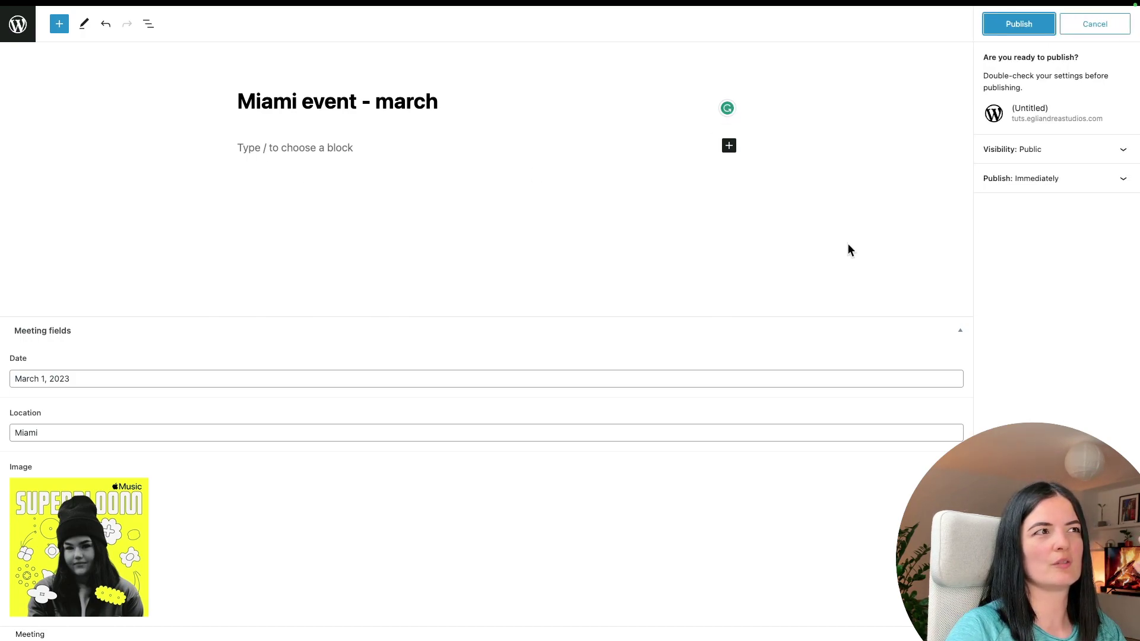
left_click(1015, 27)
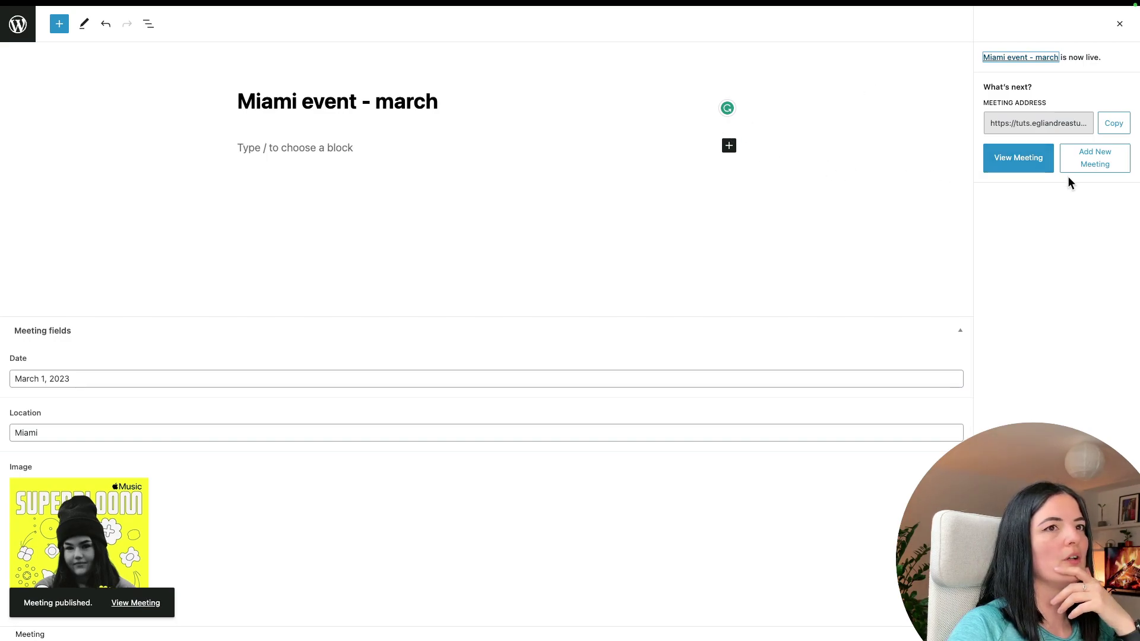
left_click(16, 27)
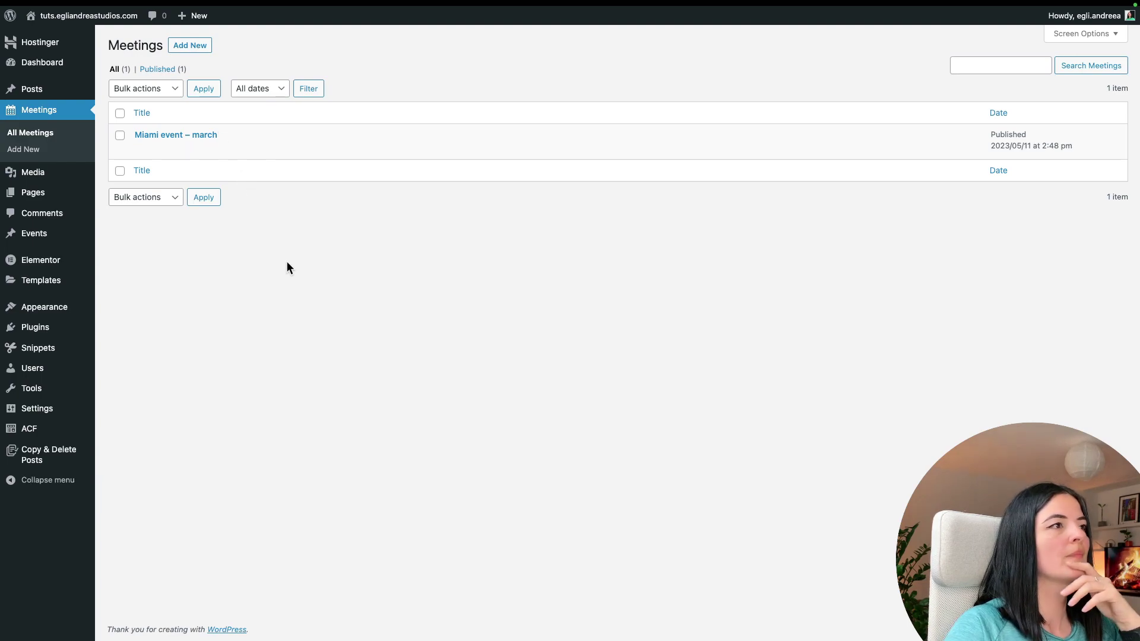
Start a new meeting dated February 16, 2023 with Alabama as its location
left_click(190, 45)
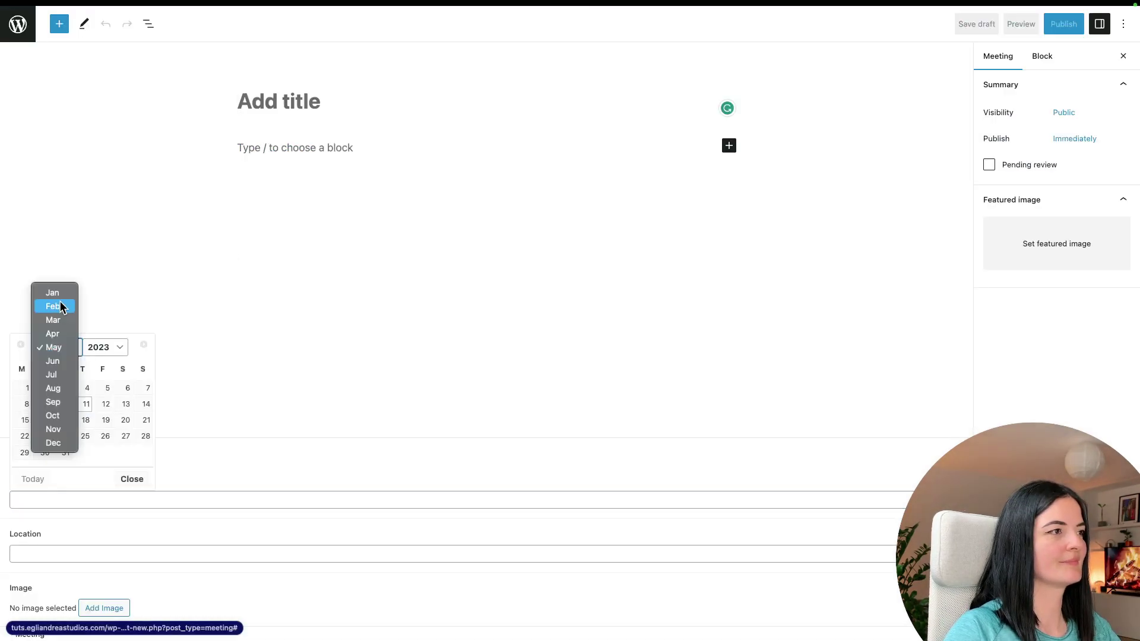
left_click(43, 552)
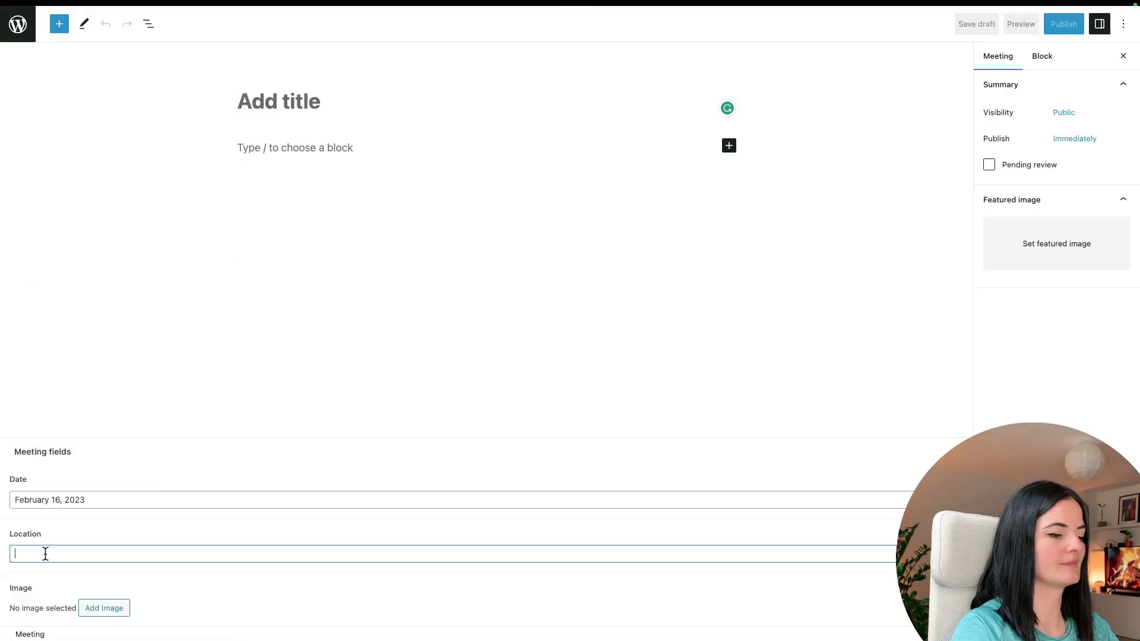
type("Ala")
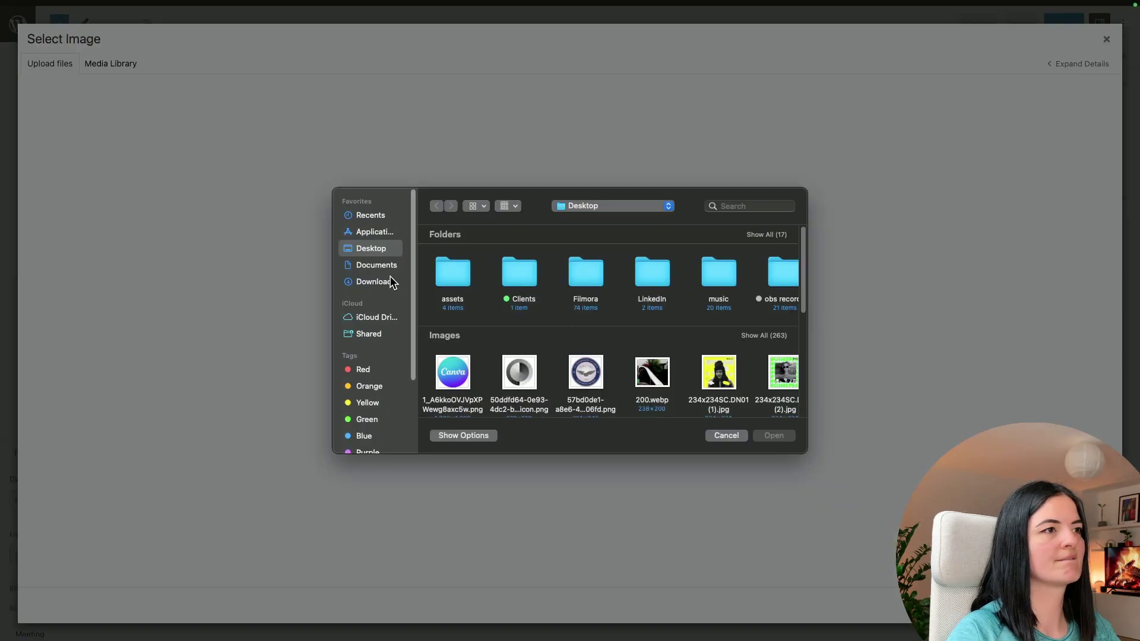
Upload several cover images from the Desktop folder and use the pink R&B cover as the Alabama meeting's image
left_click(376, 281)
left_click(371, 248)
scroll(775, 339, "down", 2)
left_click(516, 237)
left_click(718, 315, "shift")
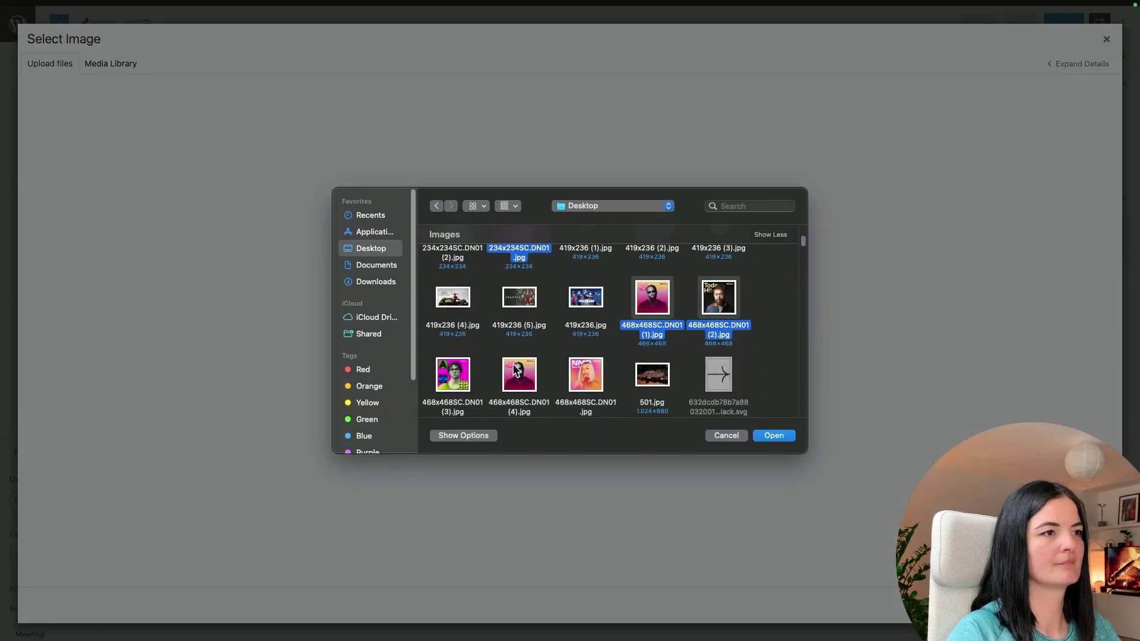
left_click(774, 436)
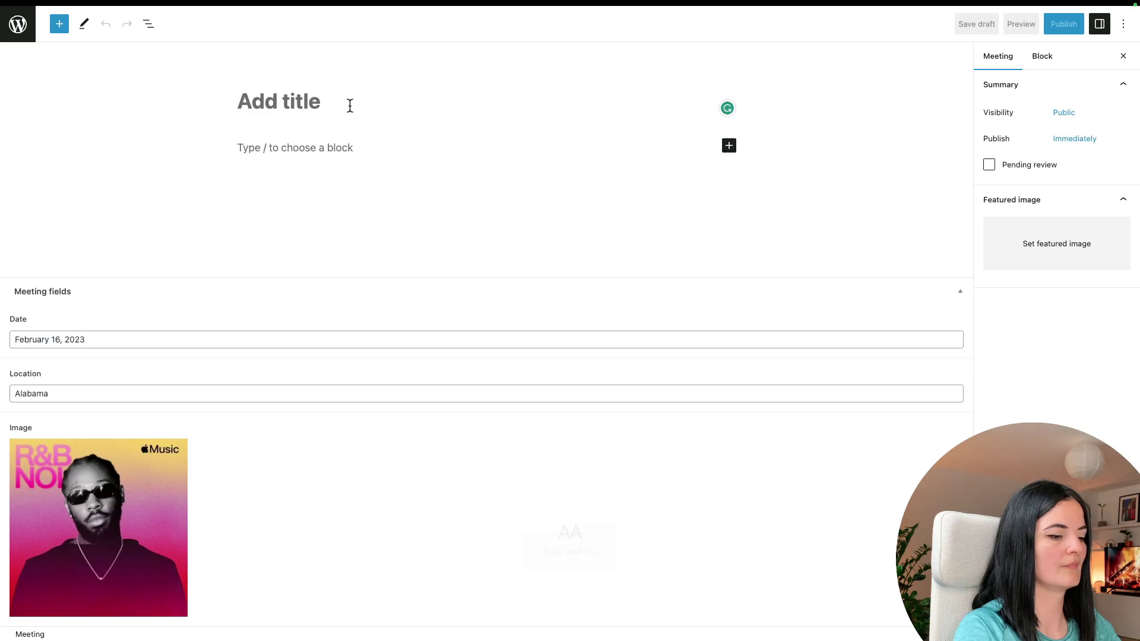
Title the meeting "Alabama - february", publish it and return to the meetings list
type("Alabama - february")
left_click(1064, 24)
left_click(18, 24)
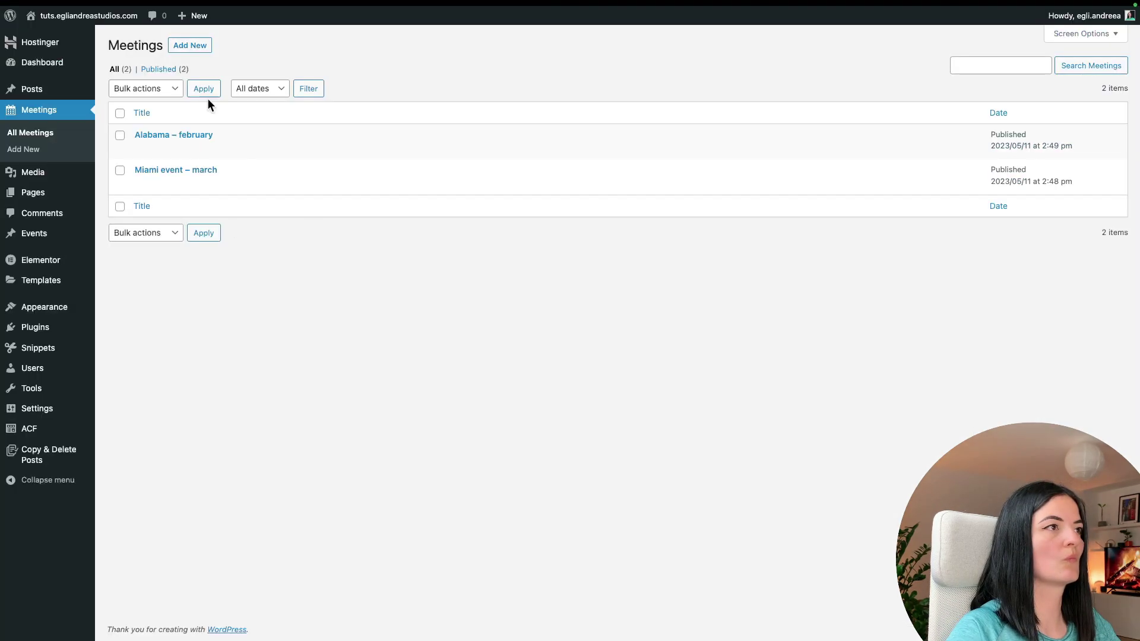
Add a meeting titled "Berlin -may" dated May 11, 2023, with location Berlin and the pink NMD cover image
left_click(186, 45)
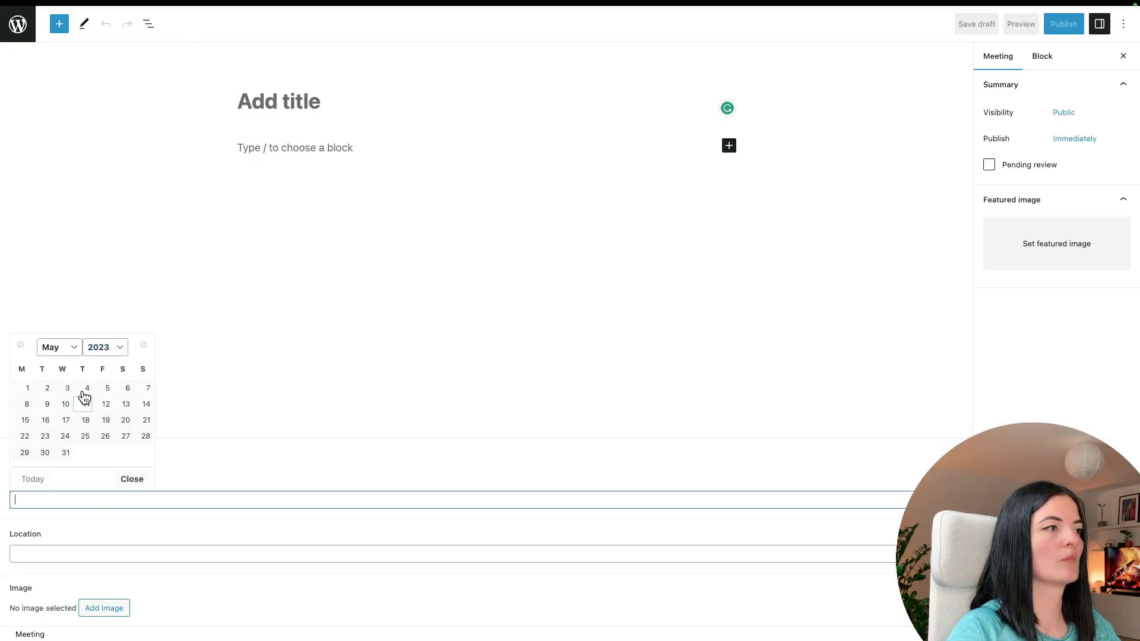
left_click(84, 397)
left_click(63, 552)
left_click(105, 607)
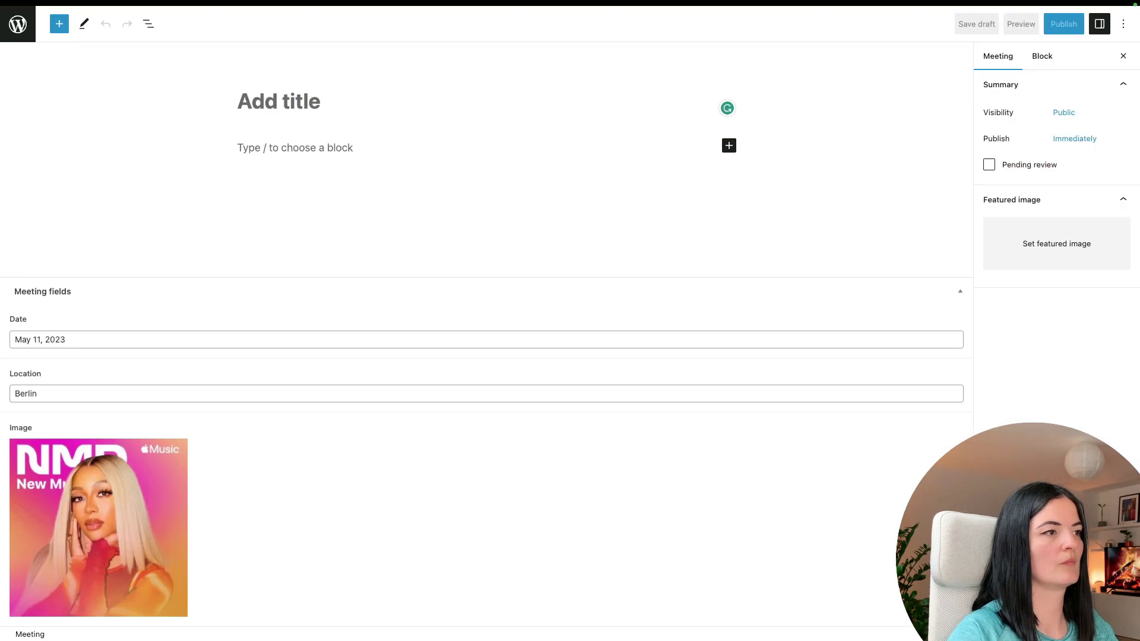
left_click(346, 105)
type("Berlin -may")
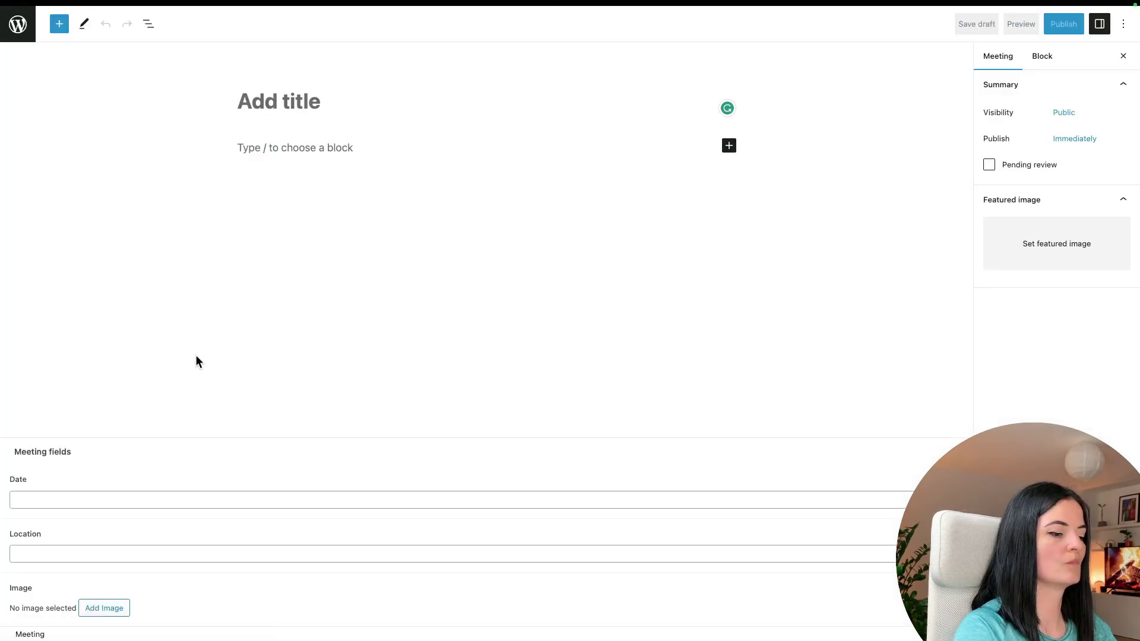
Add a meeting titled "Munich - may" dated May 25, 2023, with location Munich and the green #ONREPEAT image
type("Munich")
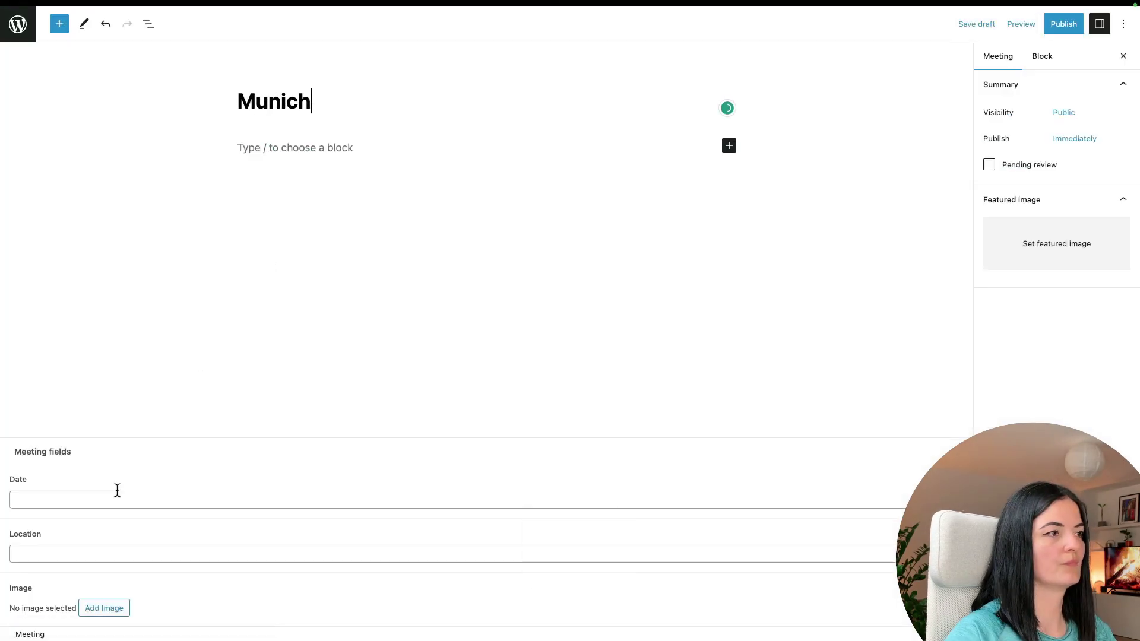
left_click(76, 501)
left_click(20, 347)
left_click(102, 435)
left_click(64, 554)
type("Munich")
left_click(105, 608)
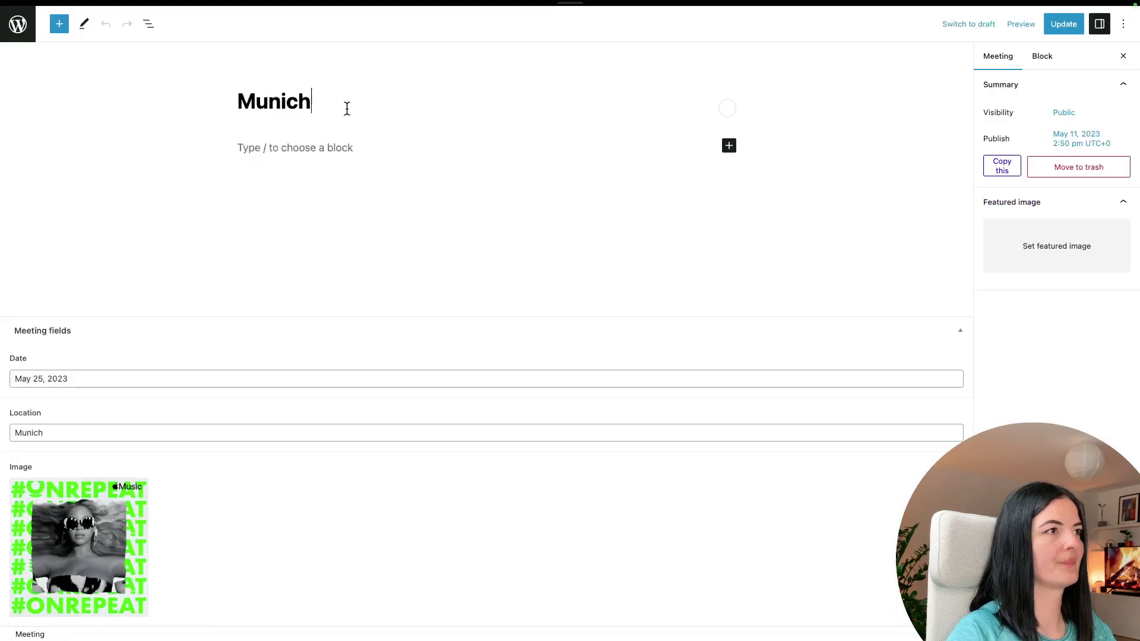
type("- may")
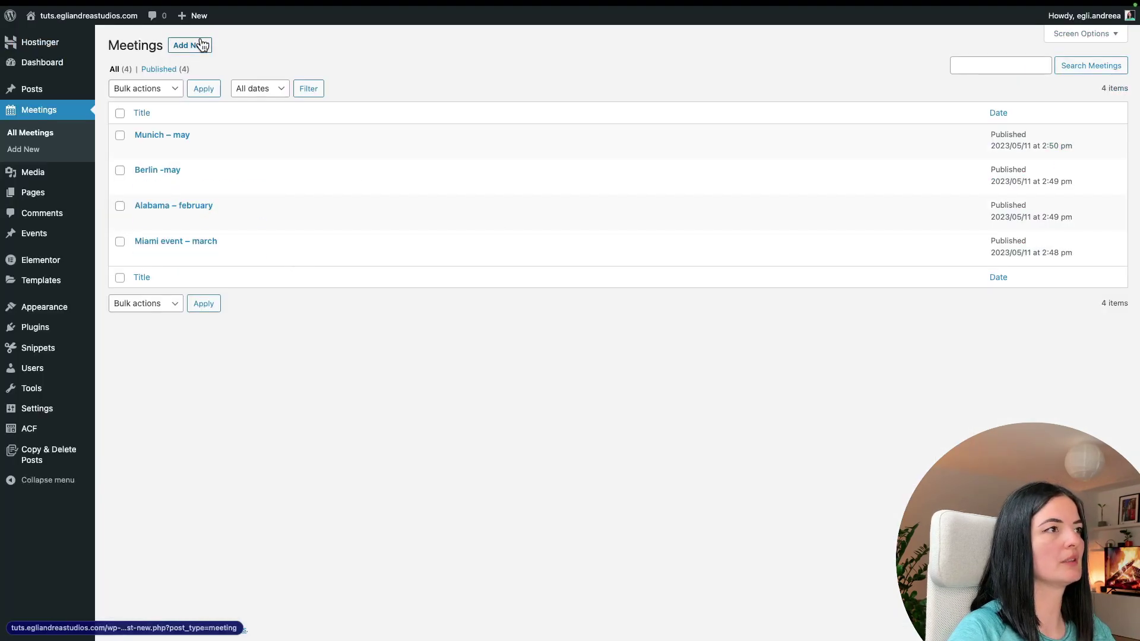
Add a meeting titled "Frankfurt - june" with a date in June 2023 and frankfurt as its location
left_click(198, 43)
type("Frankf")
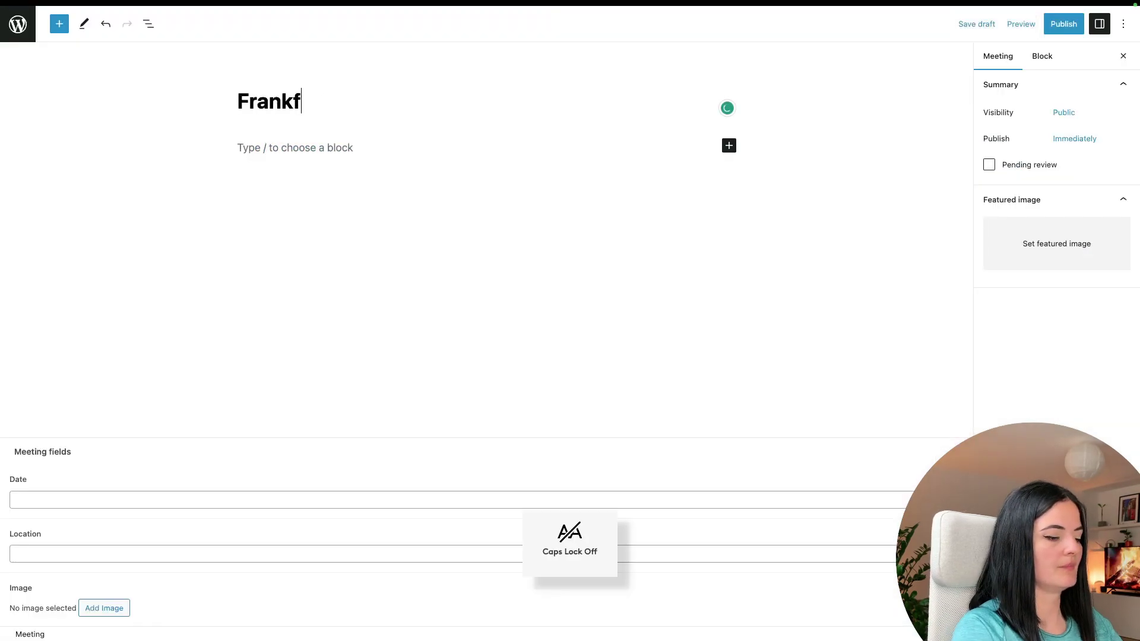
type("urt - june")
left_click(76, 500)
left_click(143, 346)
left_click(104, 420)
left_click(63, 553)
type("frankfurt")
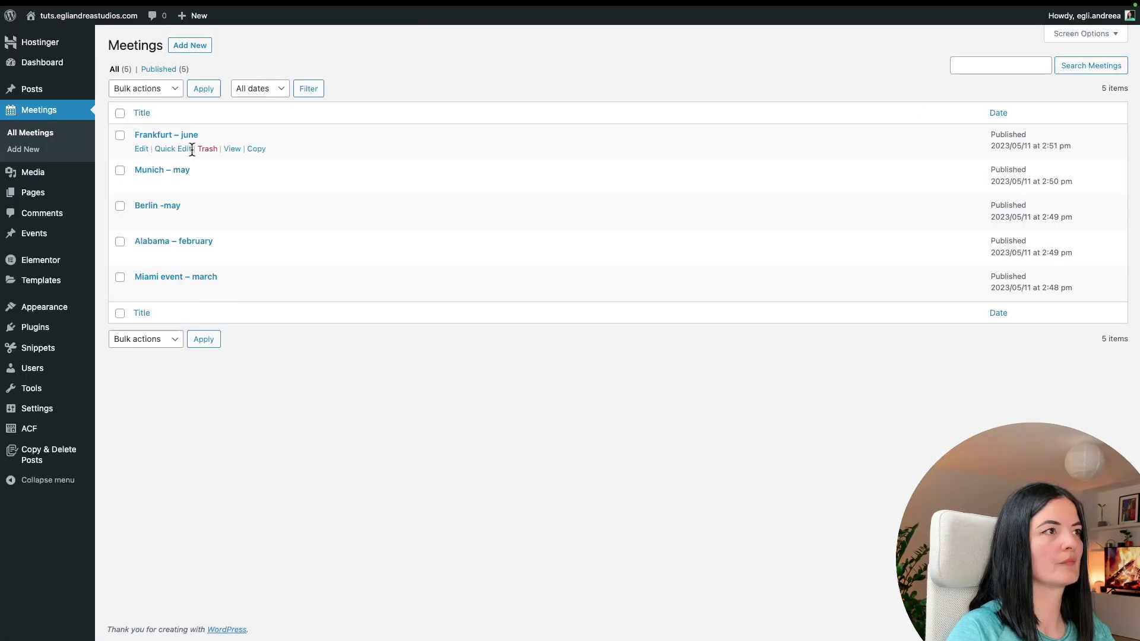
Fill in another new meeting with the date September 14, 2023, location New York and the pink R&B cover image
left_click(94, 499)
left_click(46, 551)
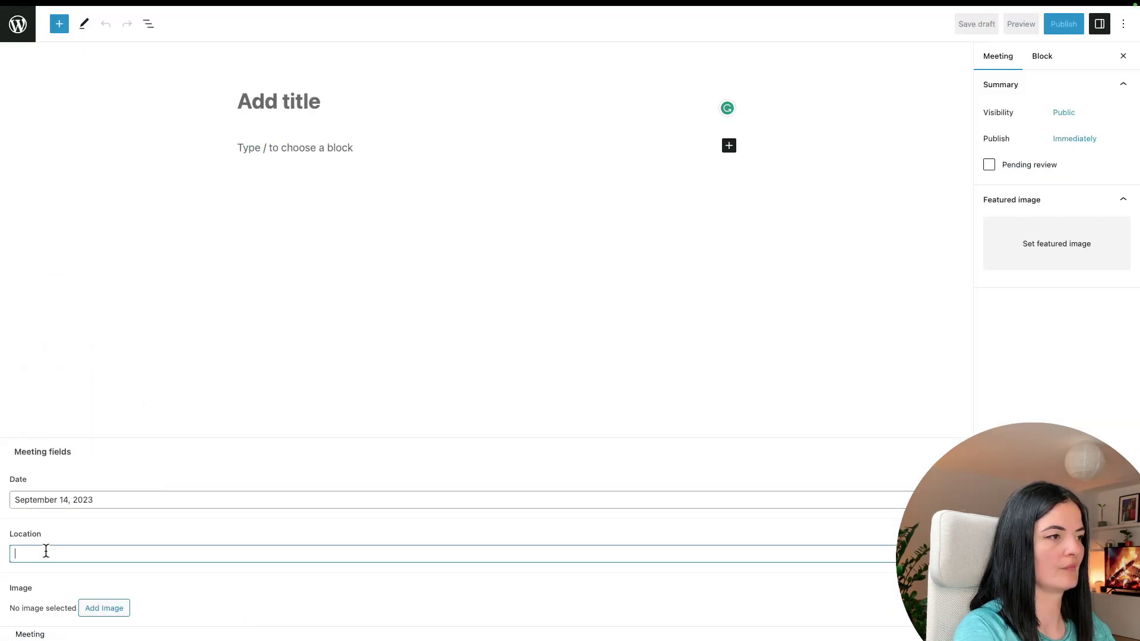
type("New")
type("York")
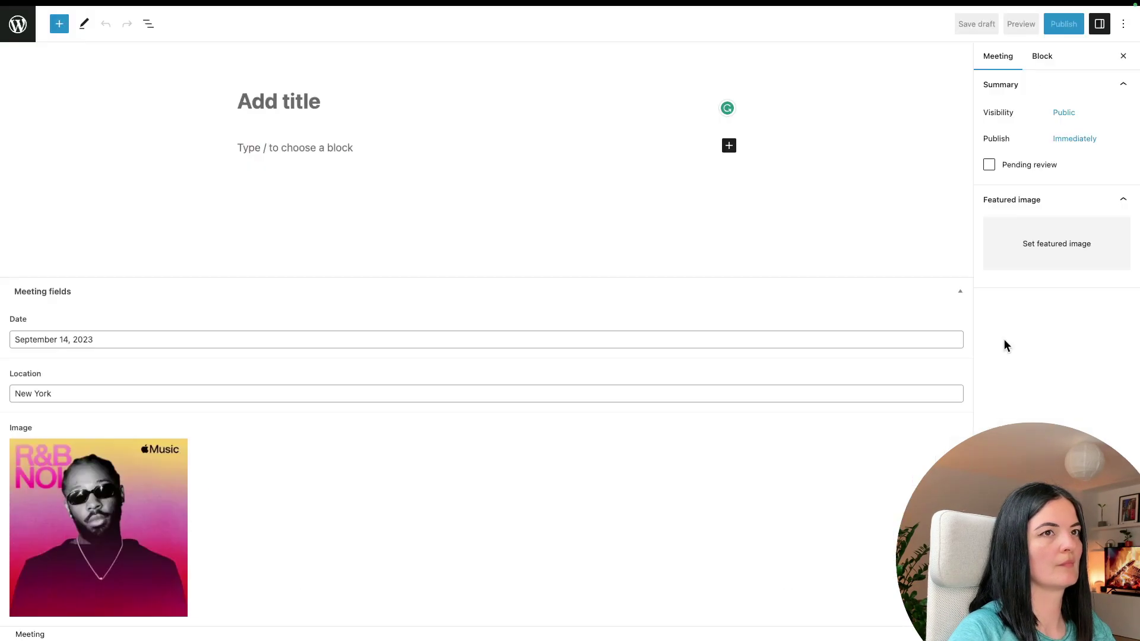
Title the meeting "New York - september" and publish it
type("New York -")
left_click(1064, 23)
type("september")
left_click(1072, 27)
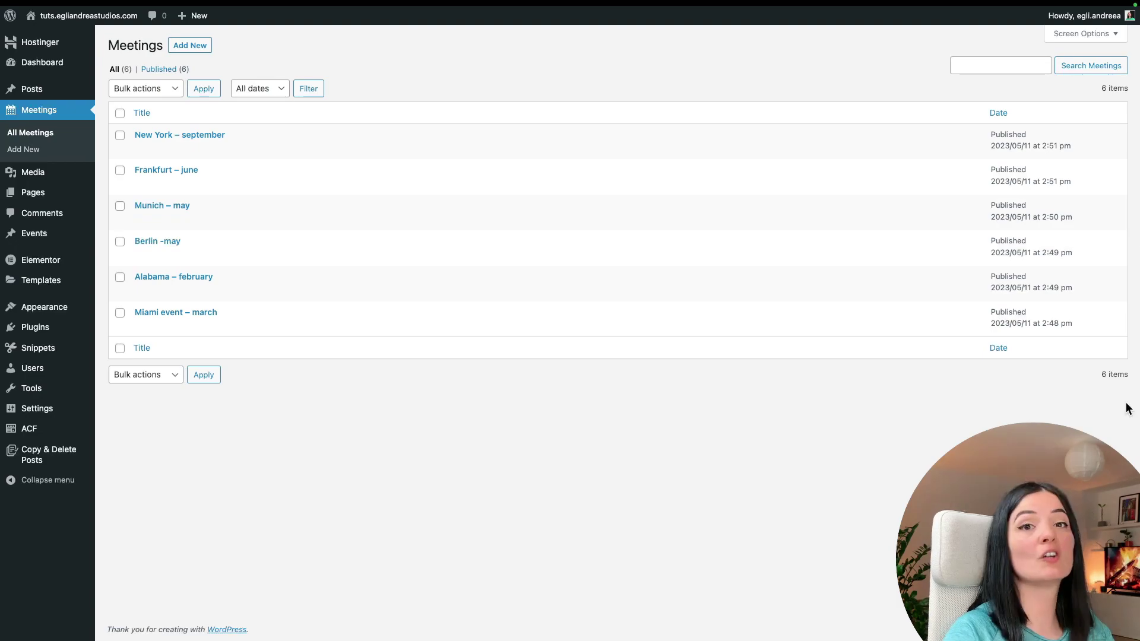
Switch to the Elementor page editor and add a Loop Grid widget to the empty page
mouse_move(256, 255)
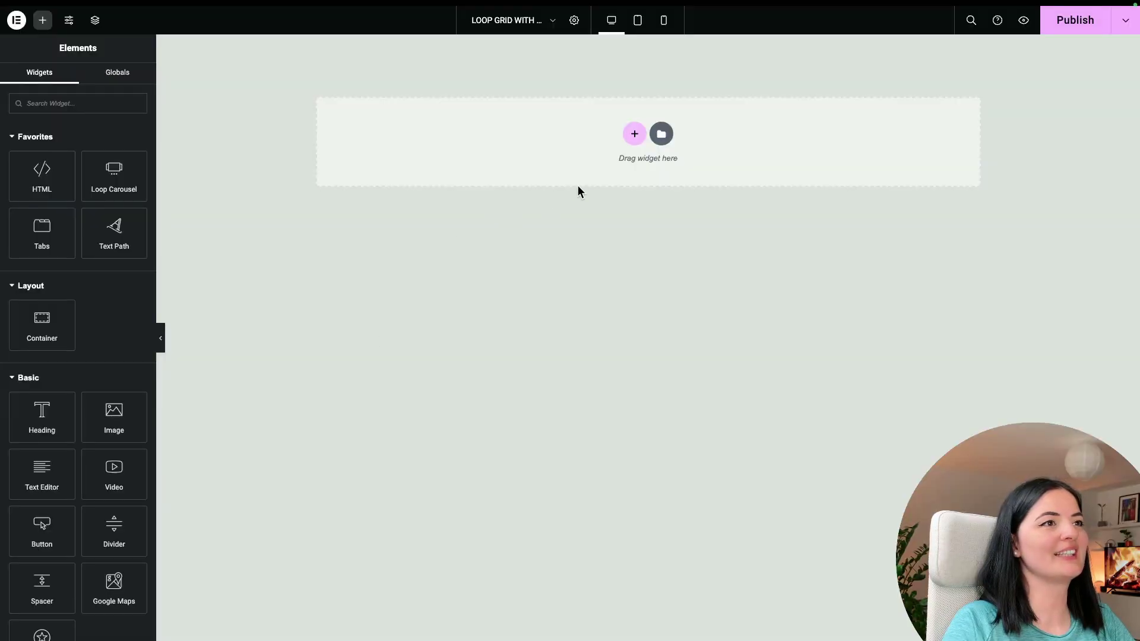
left_click(71, 105)
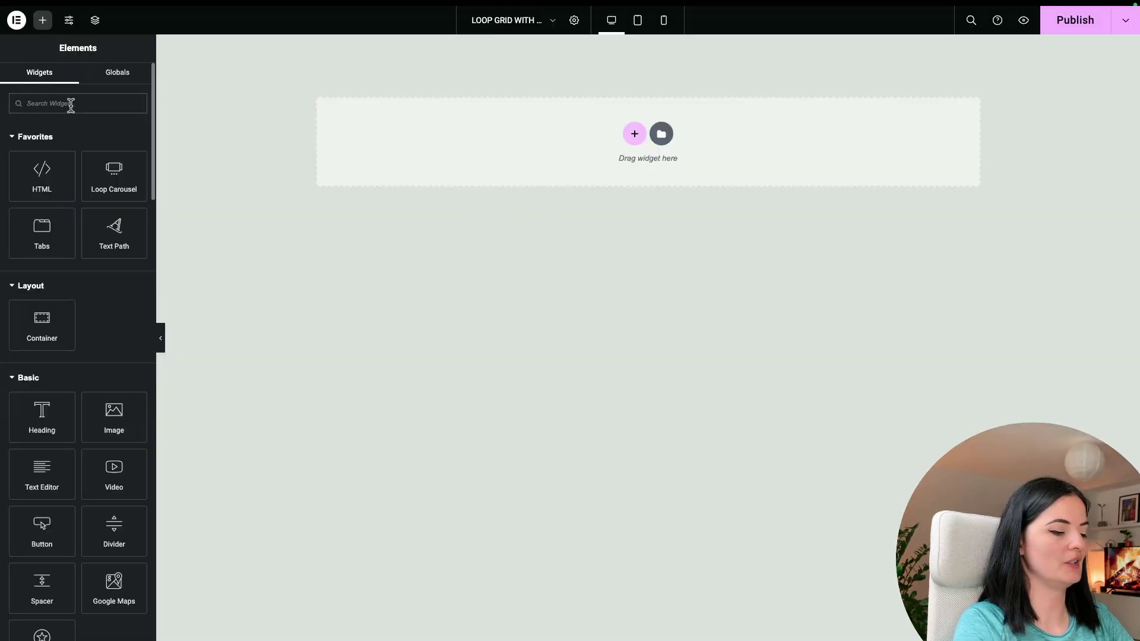
type("loo")
left_click_drag(113, 146, 491, 158)
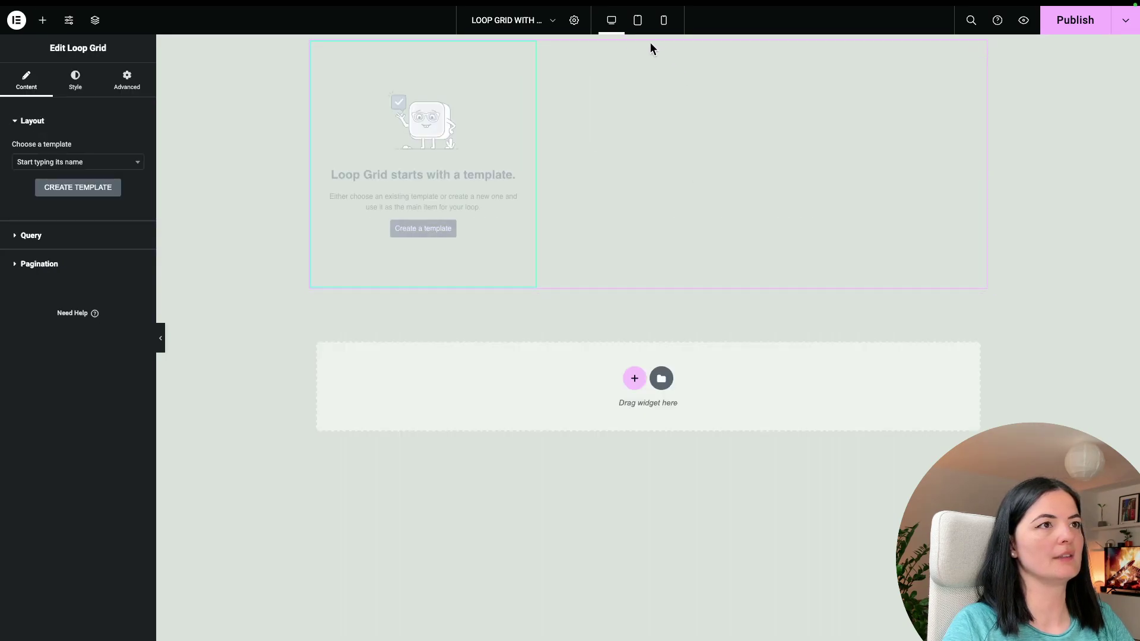
Give the container holding the loop grid a top margin of 150 px, leaving its other margins at 0
left_click(95, 20)
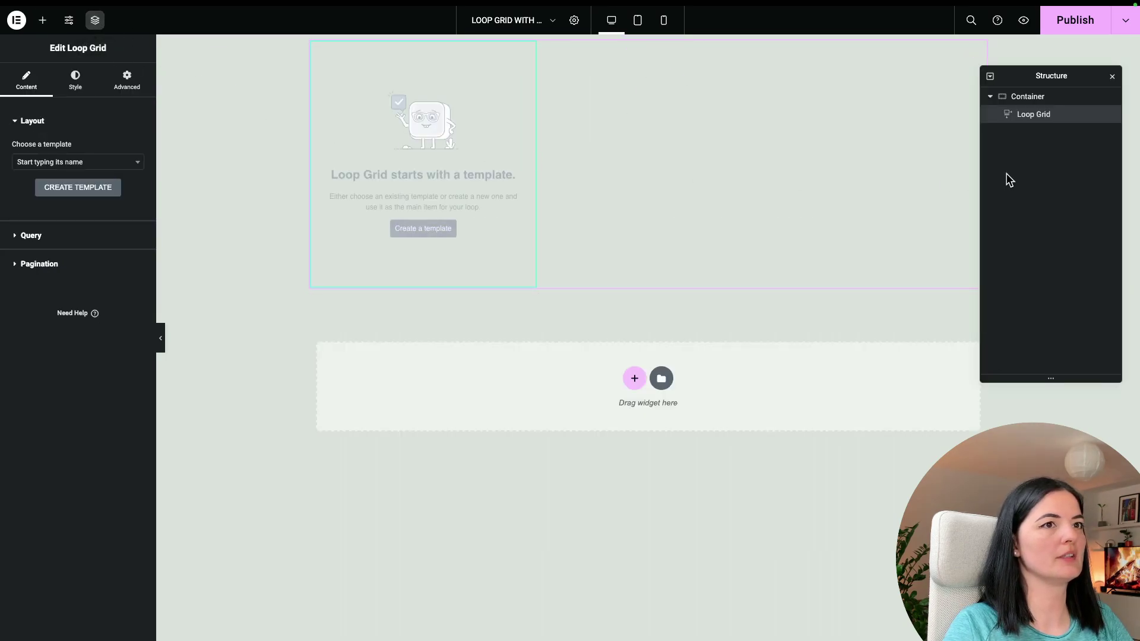
left_click(1026, 98)
left_click(119, 87)
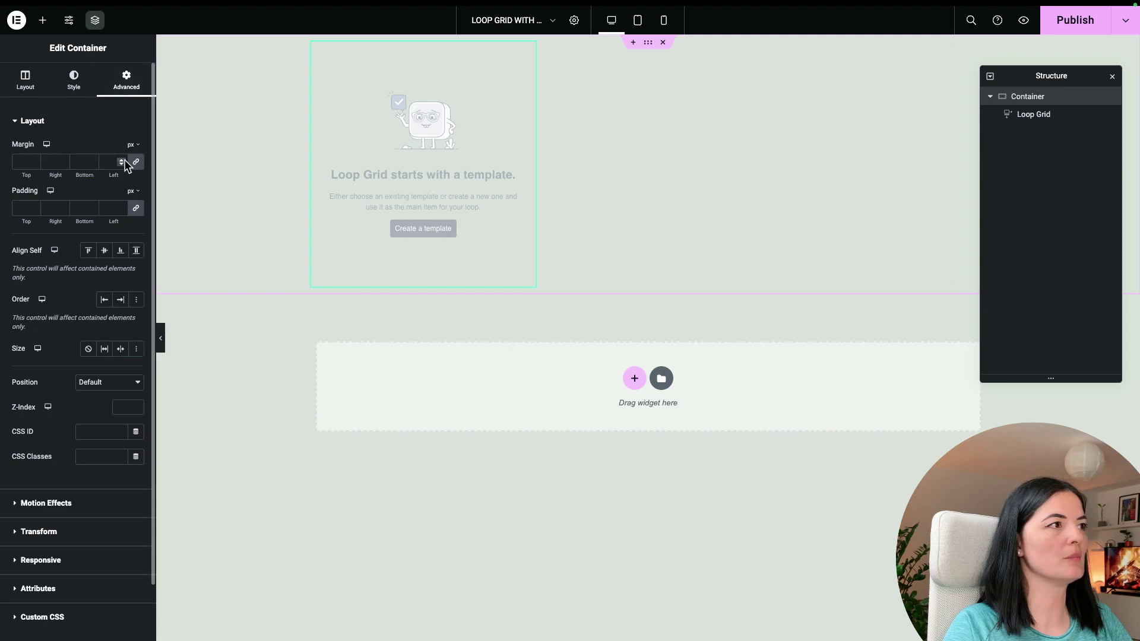
left_click(18, 162)
type("150")
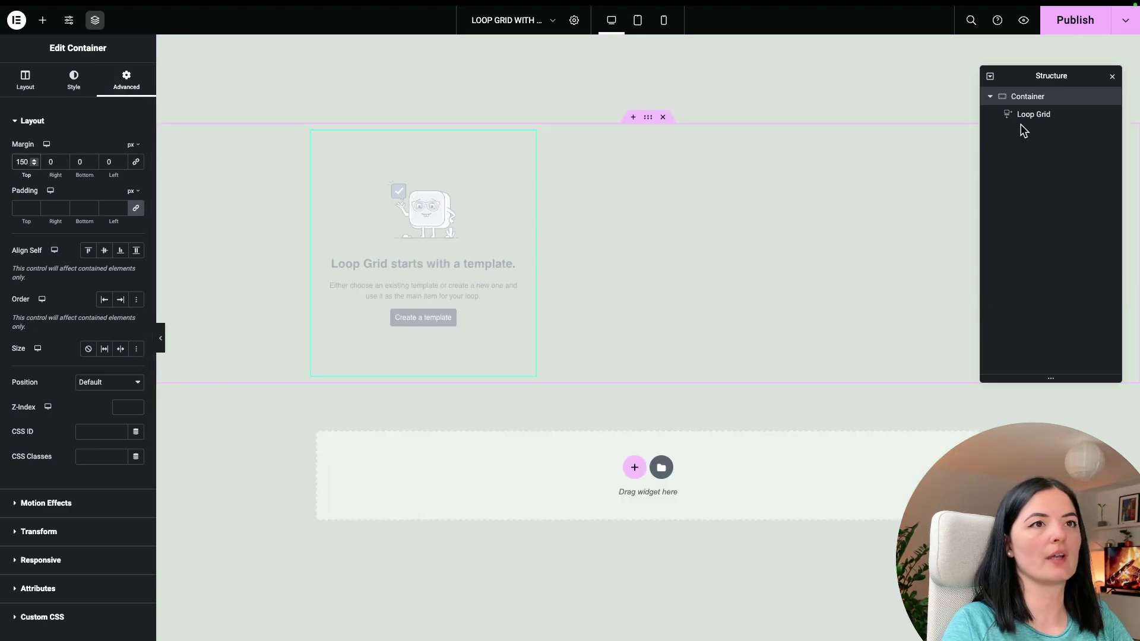
Create a new loop item template from the loop grid, saving the page changes, and add a single vertical container to it
left_click(416, 320)
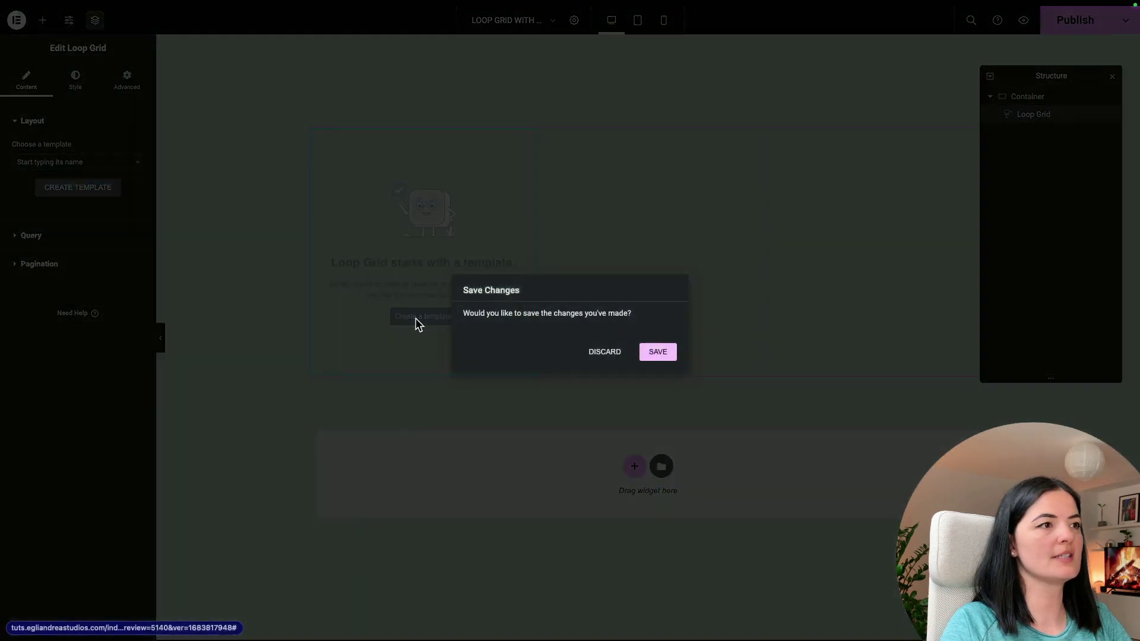
left_click(659, 353)
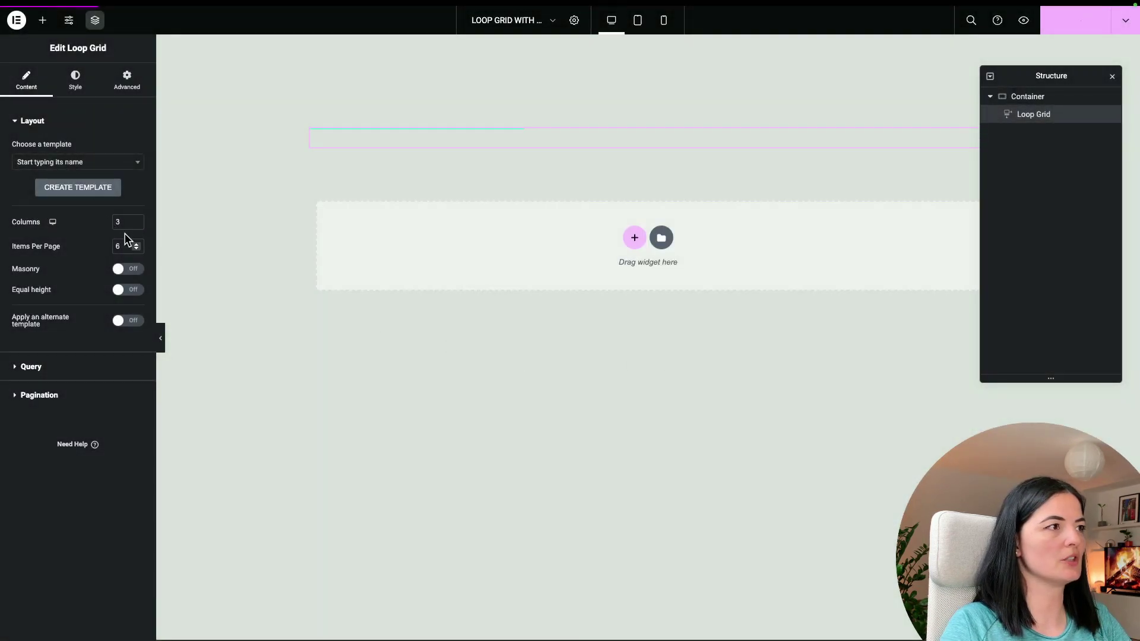
left_click(402, 160)
left_click(353, 200)
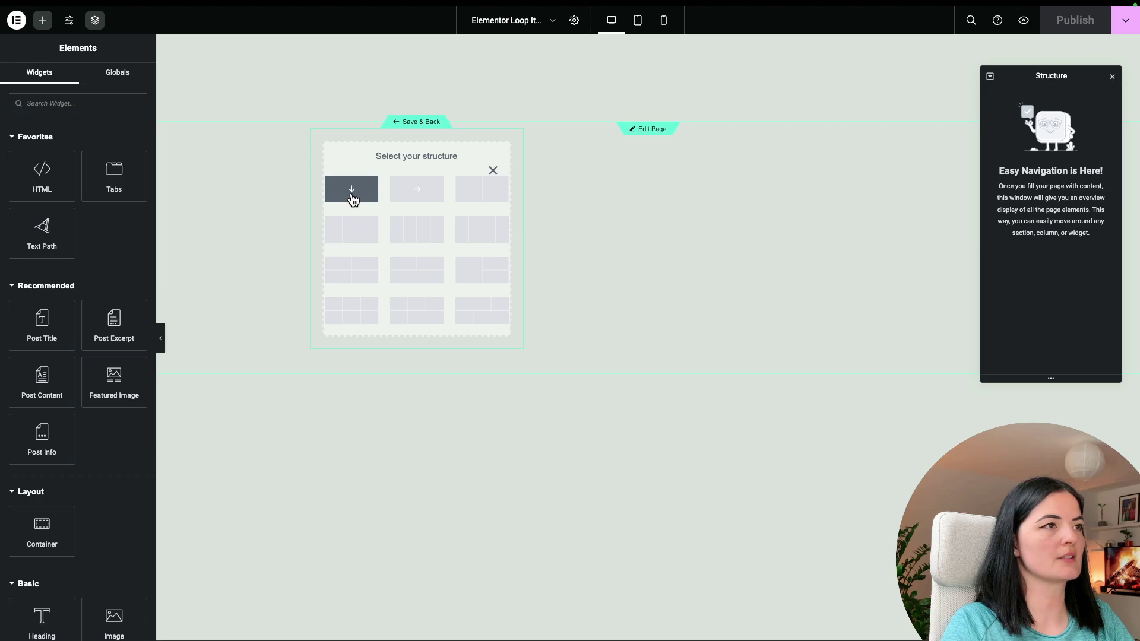
left_click(353, 199)
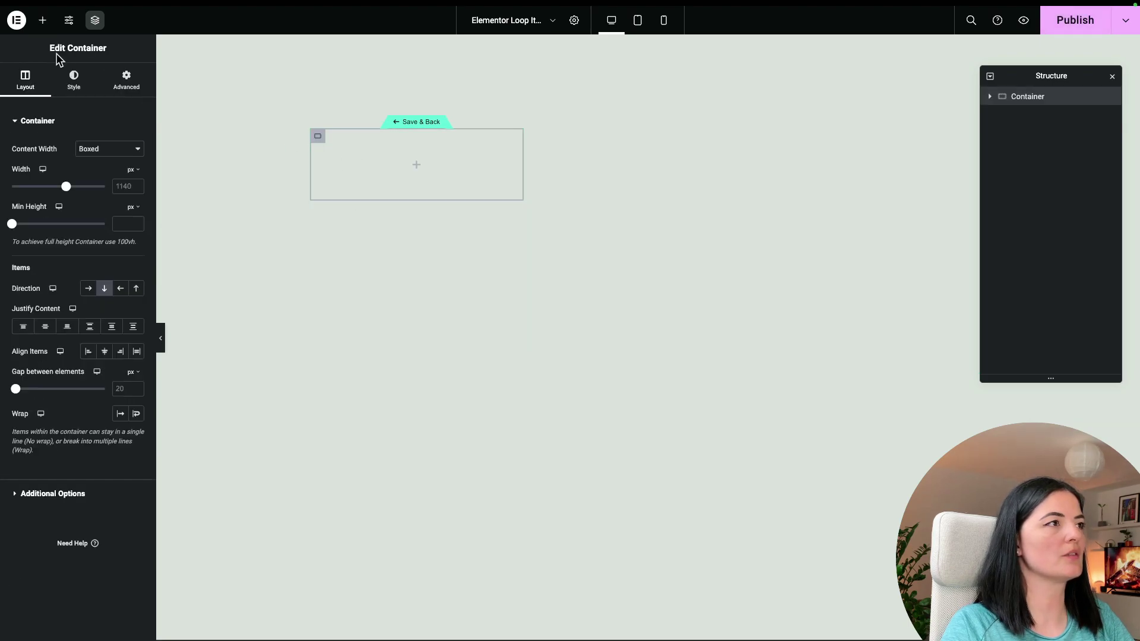
Add a Post Info widget to the template's container and remove its Date, Time and Comments items
left_click(42, 20)
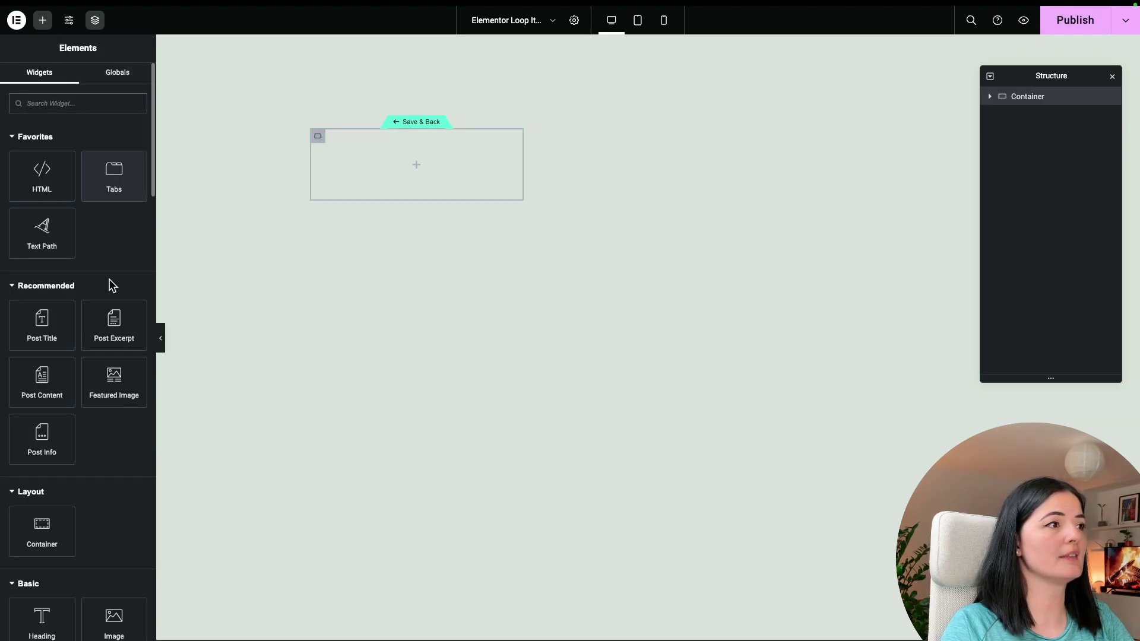
scroll(102, 448, "down", 1)
left_click_drag(54, 407, 363, 167)
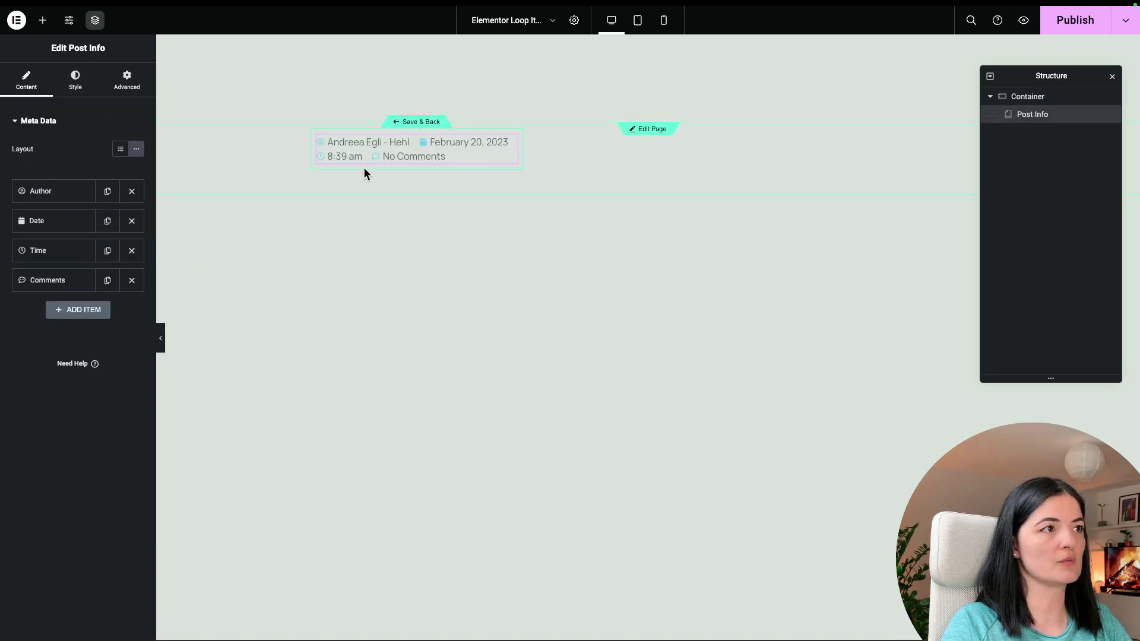
left_click(132, 220)
left_click(133, 223)
left_click(132, 221)
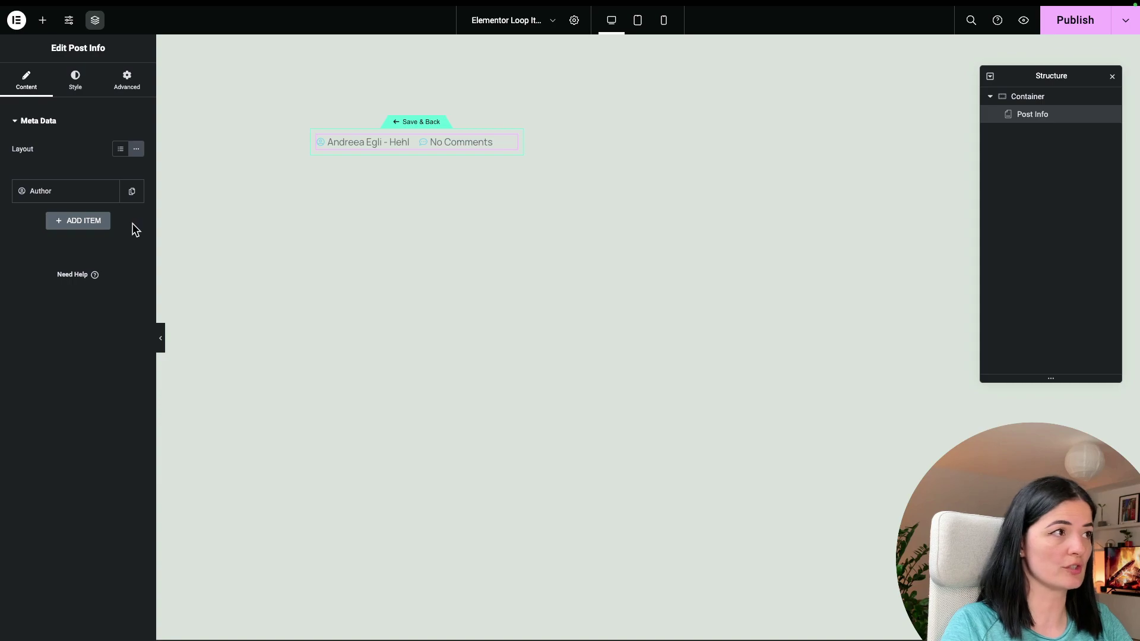
Change the type of the remaining Author item in the Post Info widget to Custom
left_click(80, 197)
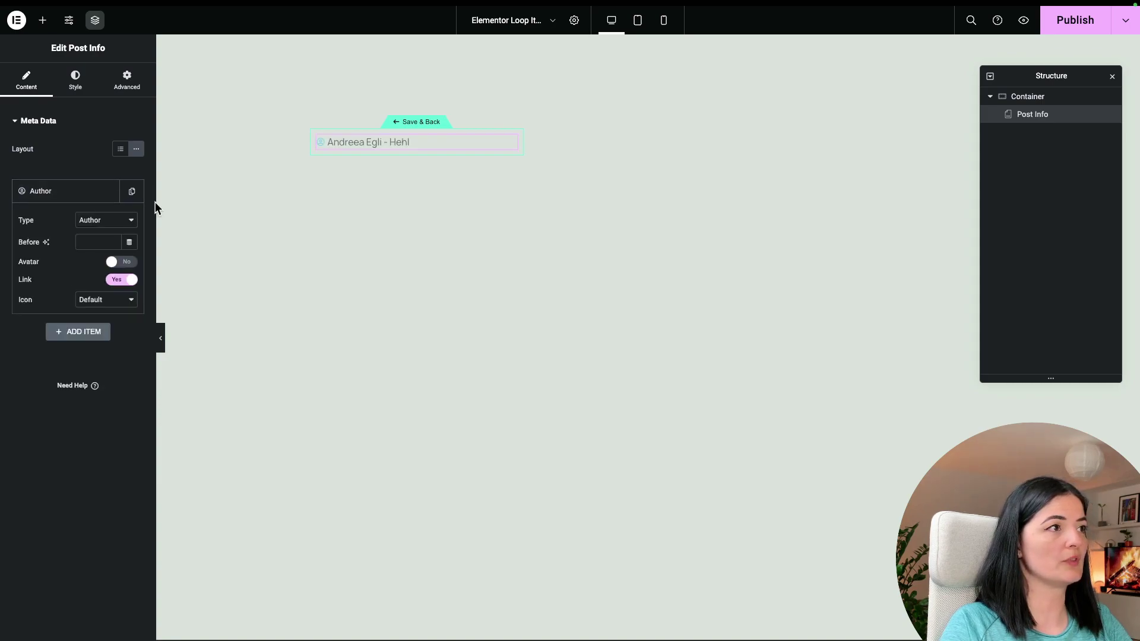
left_click_drag(158, 203, 201, 205)
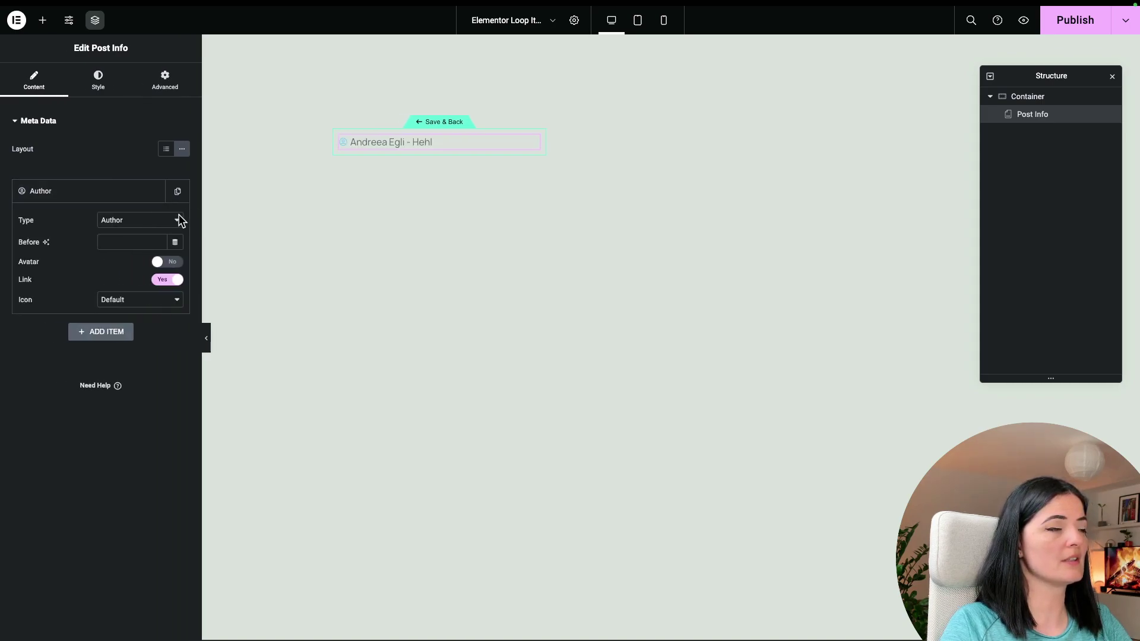
left_click(118, 227)
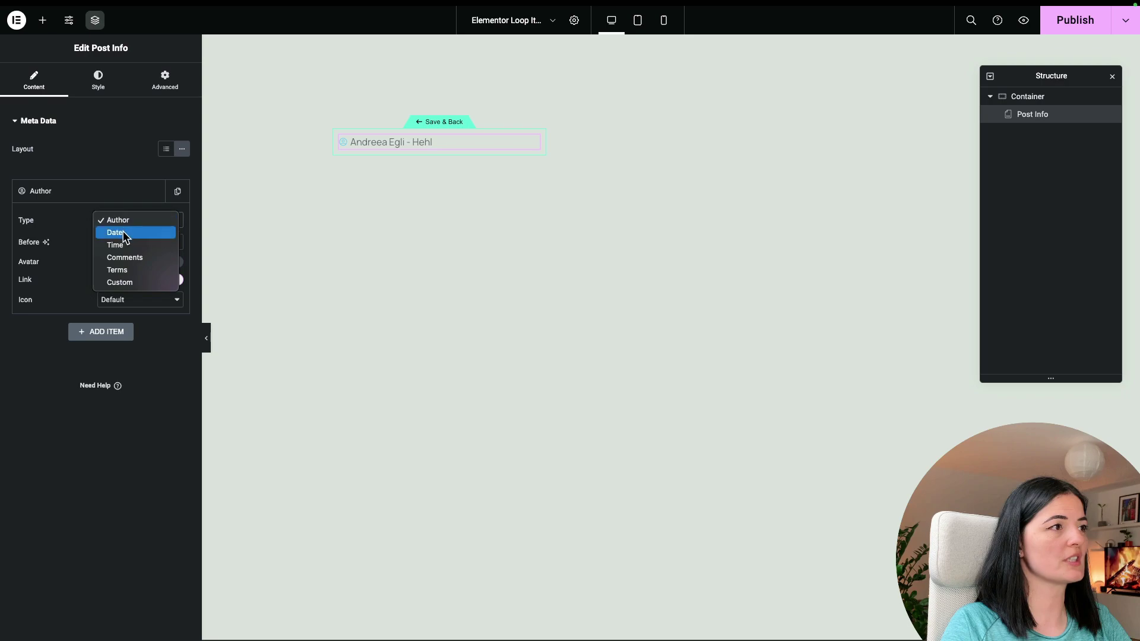
left_click(131, 283)
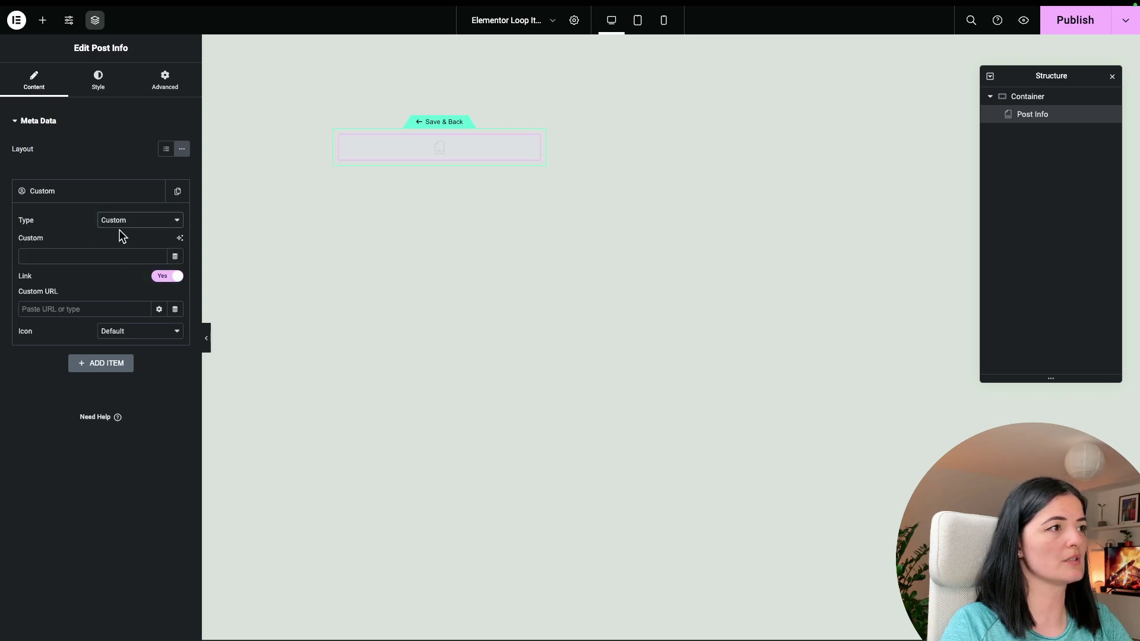
Bind the custom item to a dynamic ACF Field using the Location key from the Meeting fields group
left_click(175, 258)
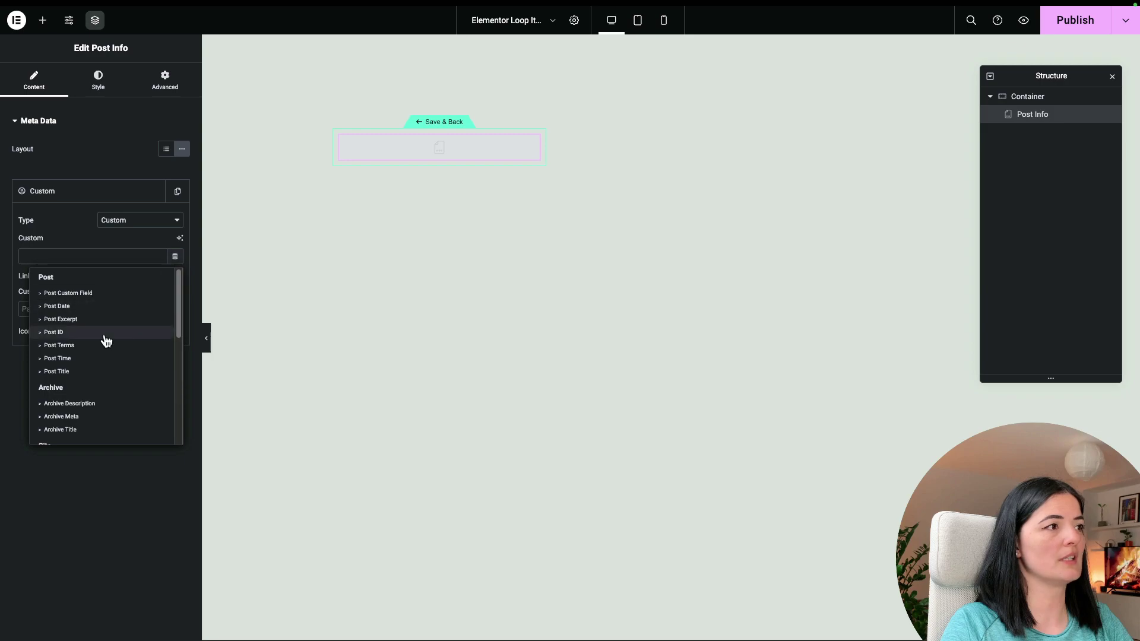
scroll(104, 356, "down", 8)
scroll(80, 431, "down", 2)
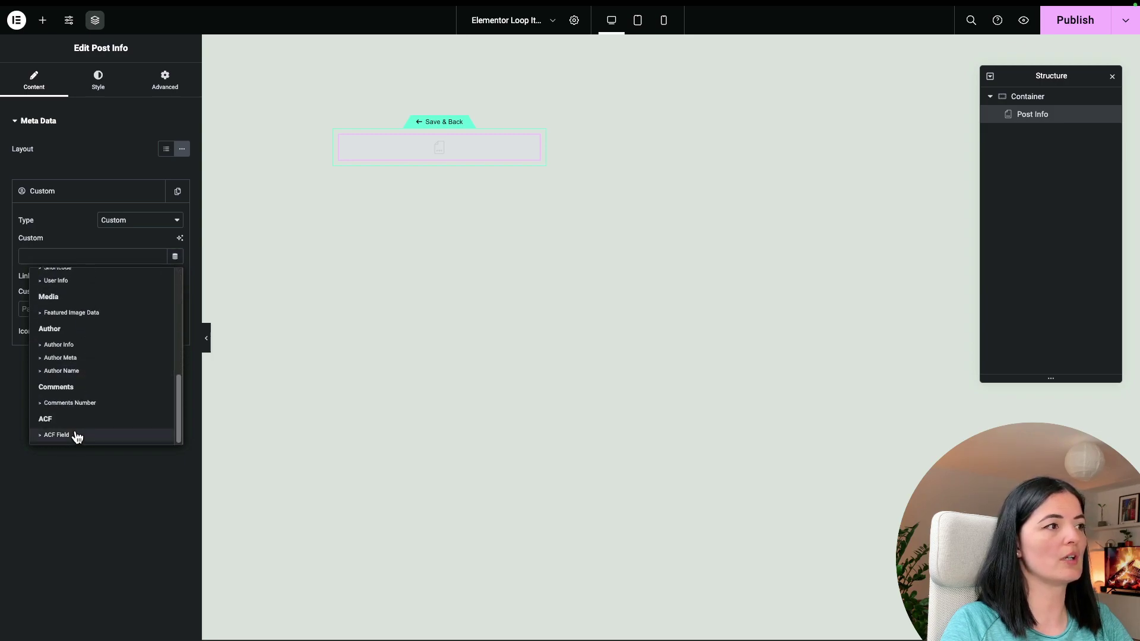
left_click(76, 437)
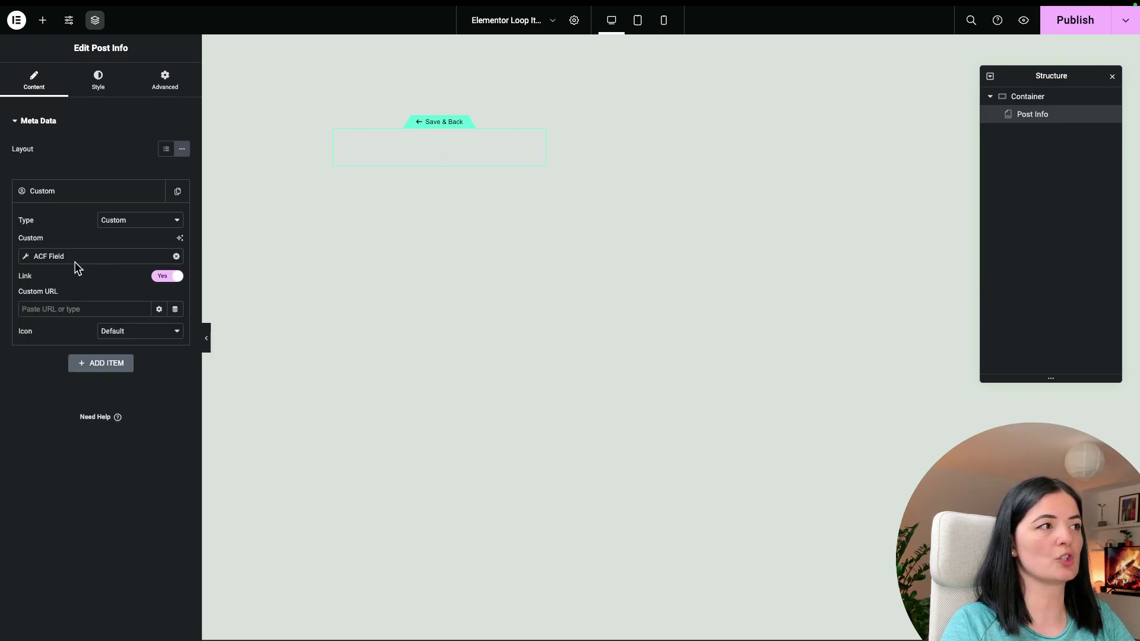
left_click(26, 257)
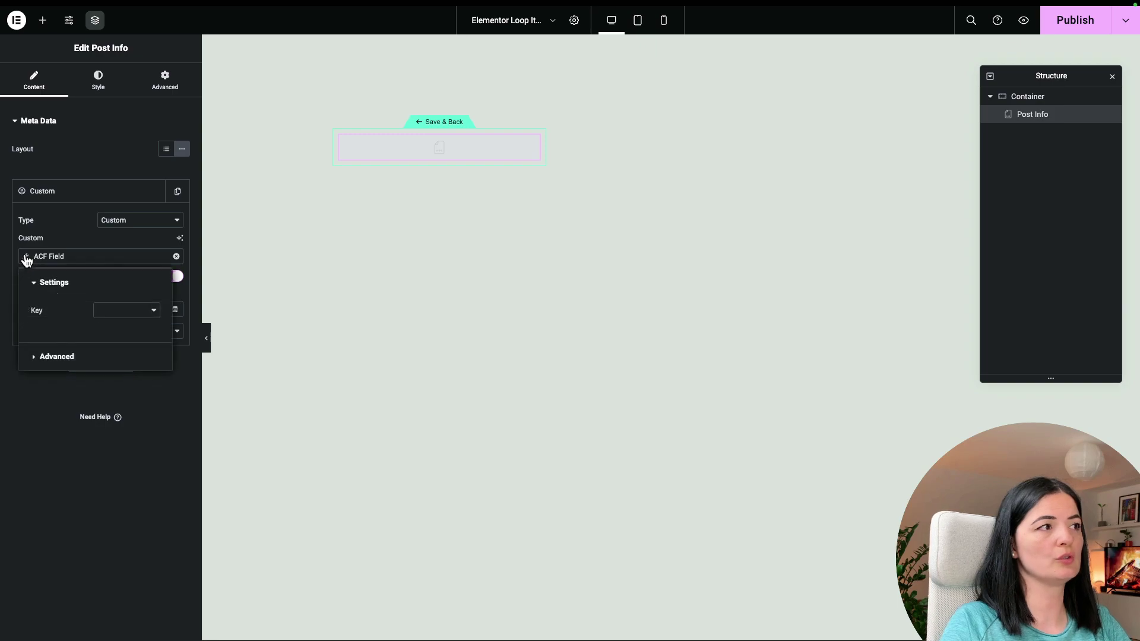
left_click(125, 318)
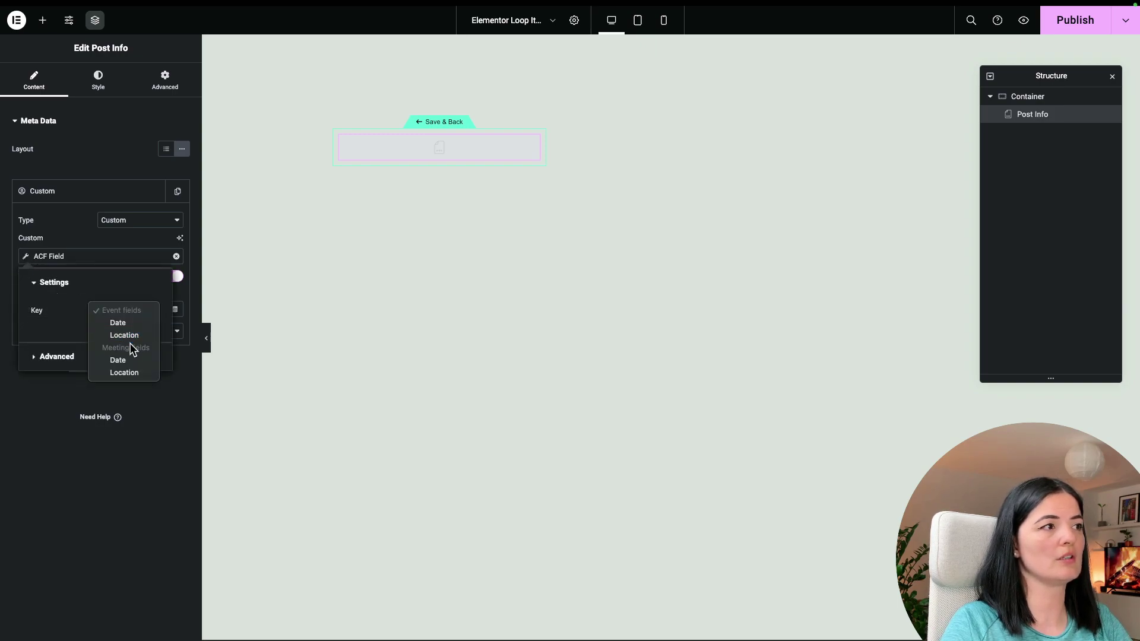
left_click(124, 372)
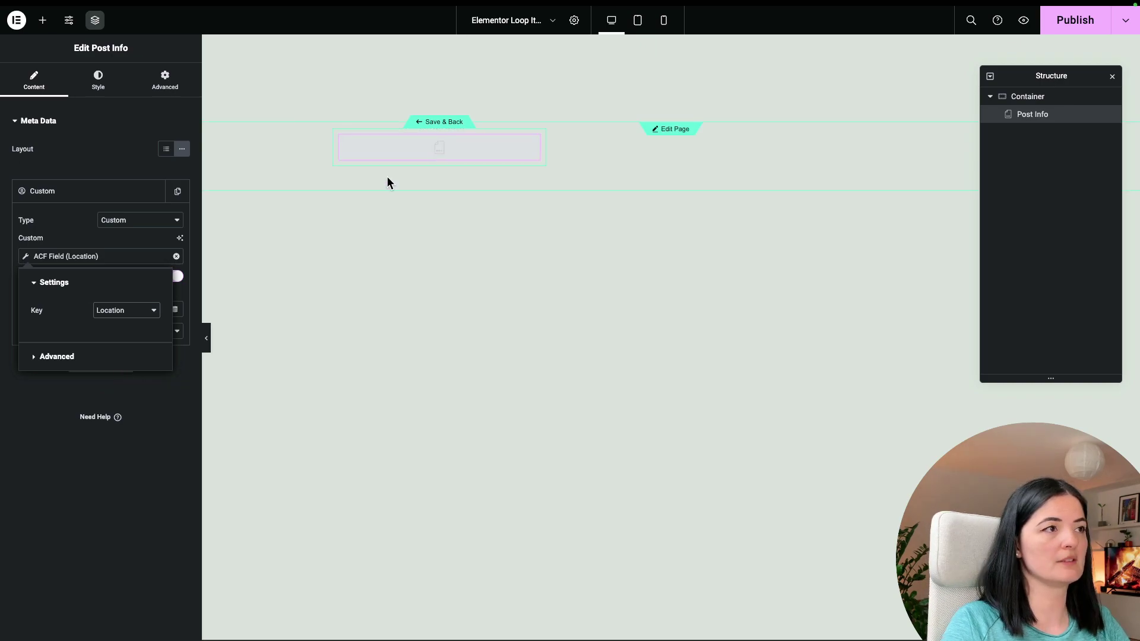
left_click(113, 454)
Set the location item's icon to Custom and insert the location arrow from the icon library
left_click(102, 196)
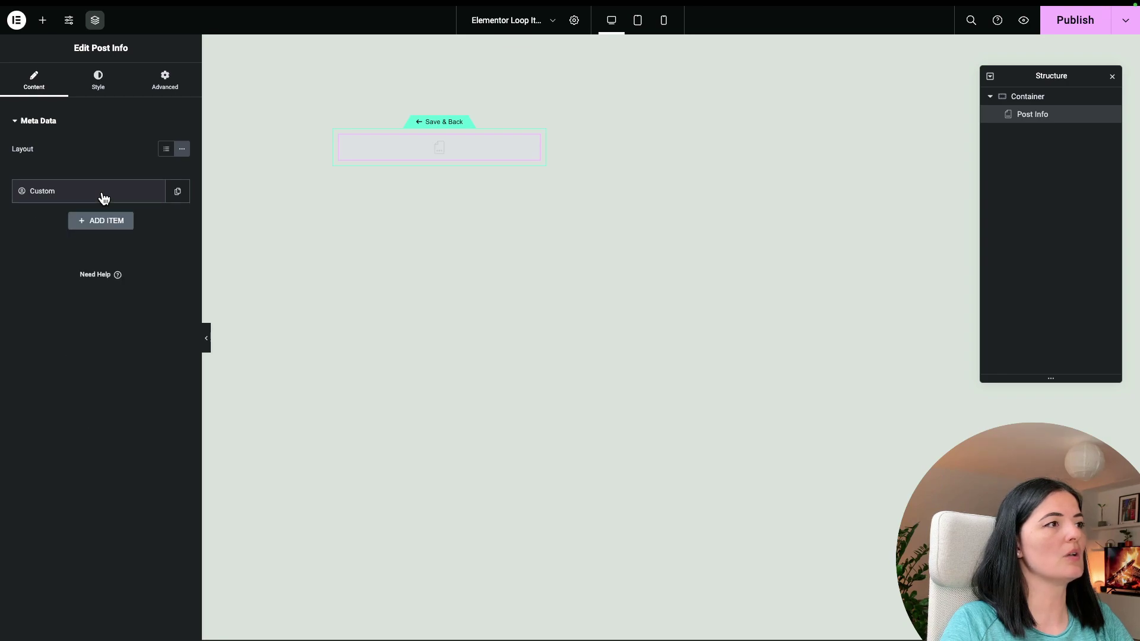
left_click(533, 146)
left_click(140, 330)
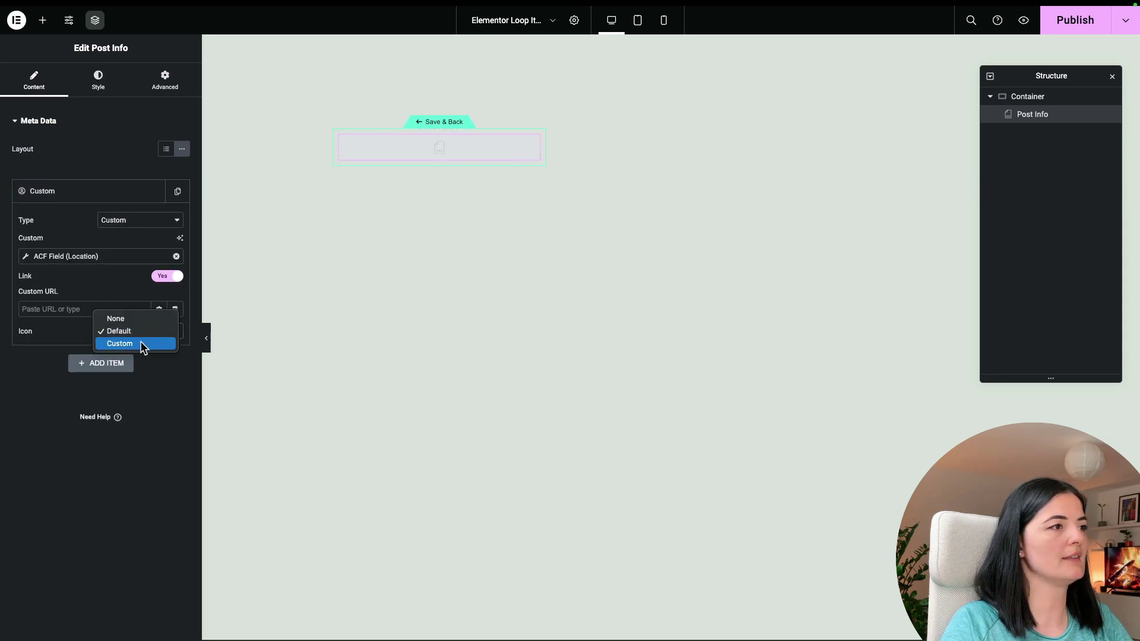
left_click(142, 343)
mouse_move(101, 394)
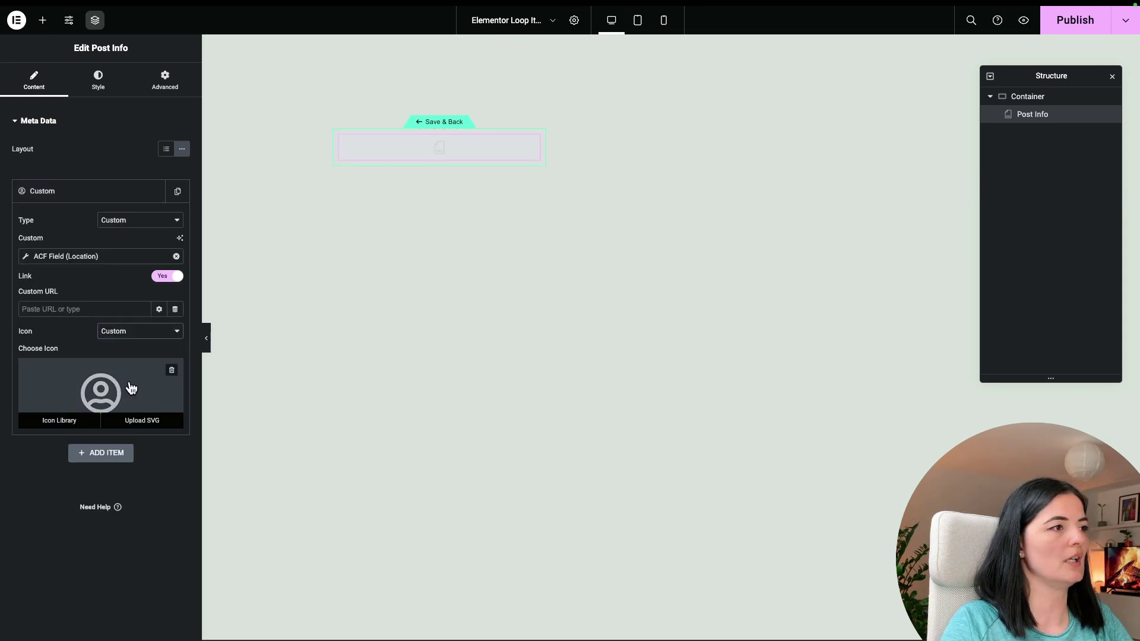
left_click(59, 416)
type("loc")
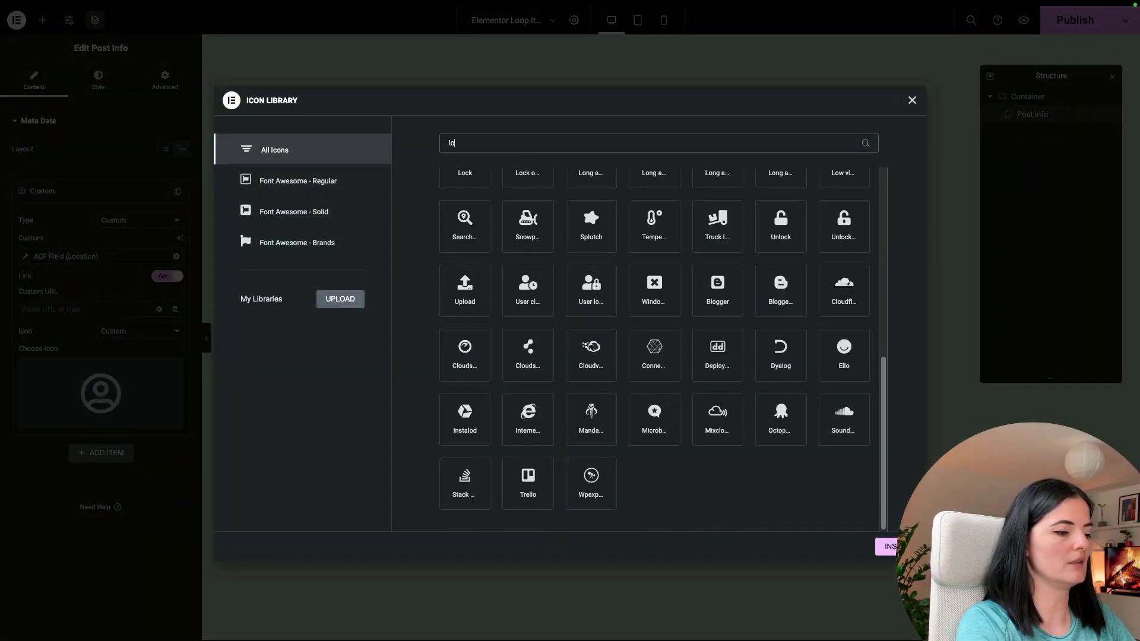
left_click(594, 227)
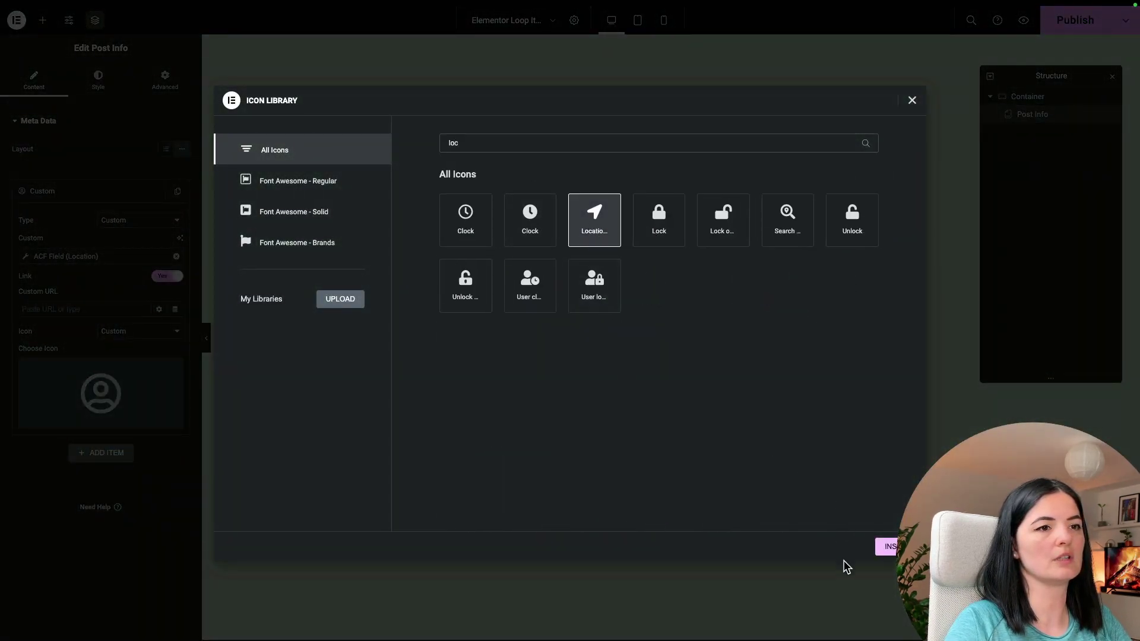
left_click(885, 546)
Set the Post Info icon color to the global color "orangee"
left_click(99, 88)
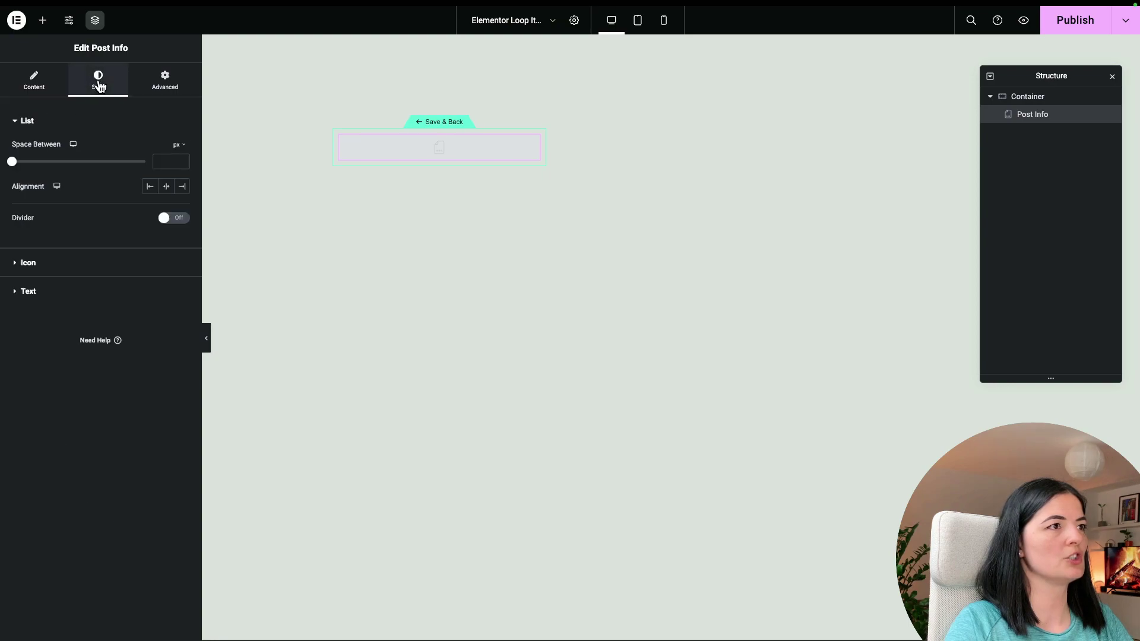
left_click(52, 265)
left_click(167, 178)
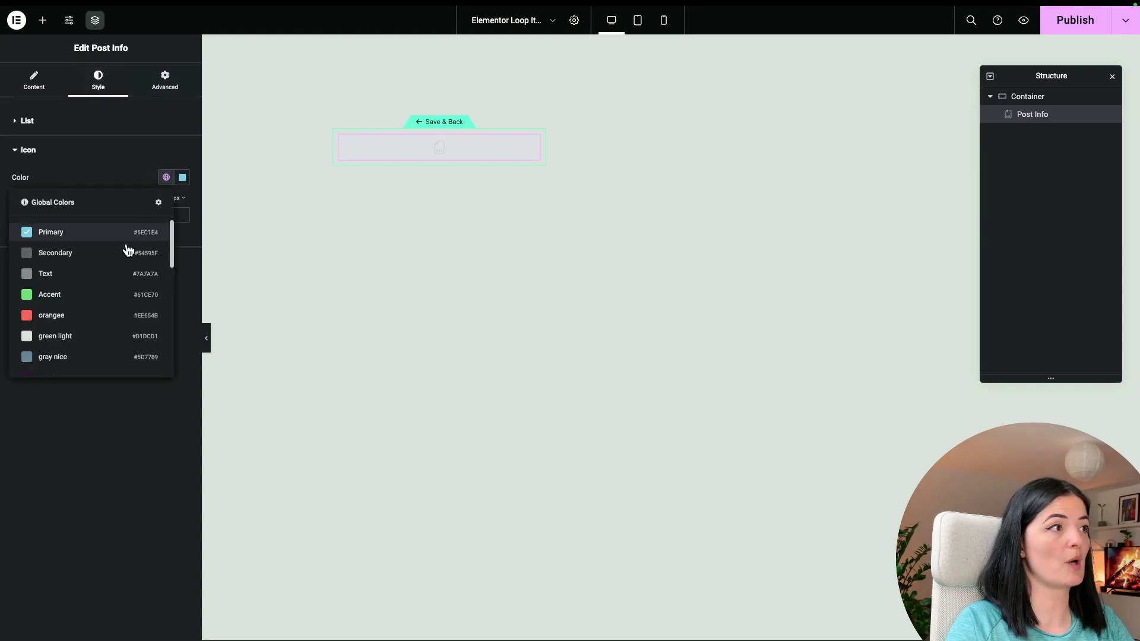
left_click(90, 316)
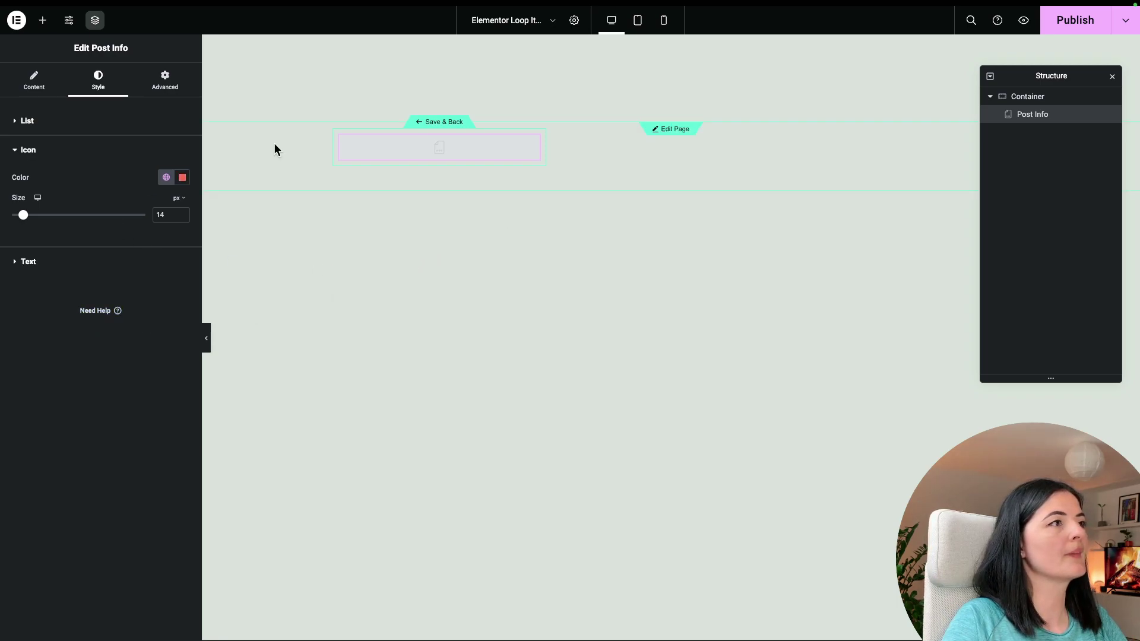
Duplicate the location Post Info widget and set the copy's ACF Field key to Date
right_click(530, 143)
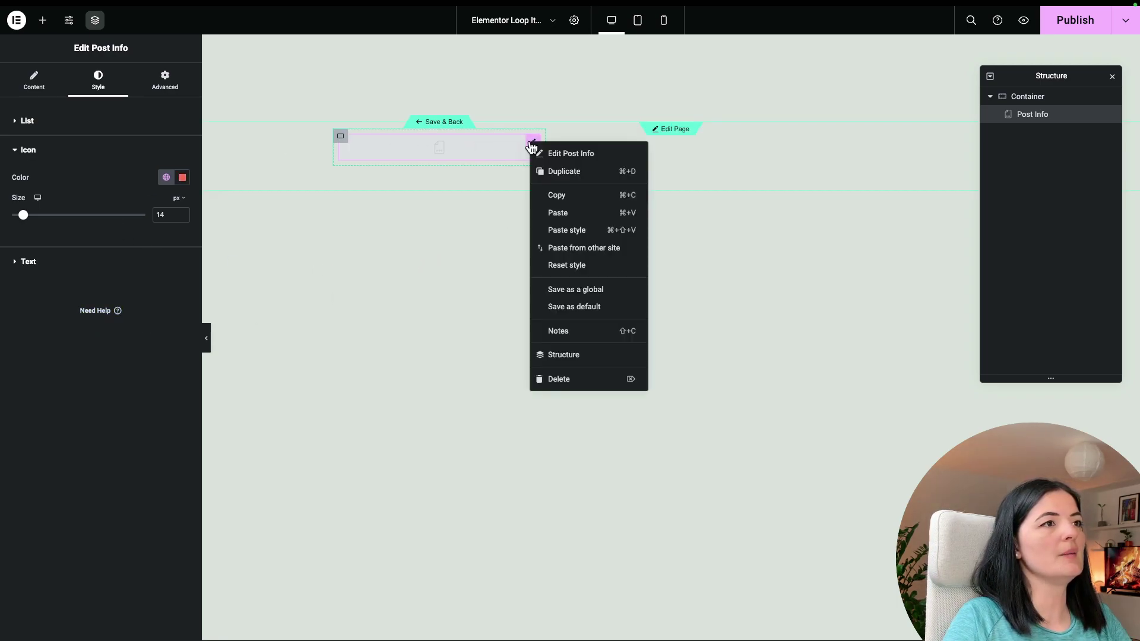
left_click(568, 172)
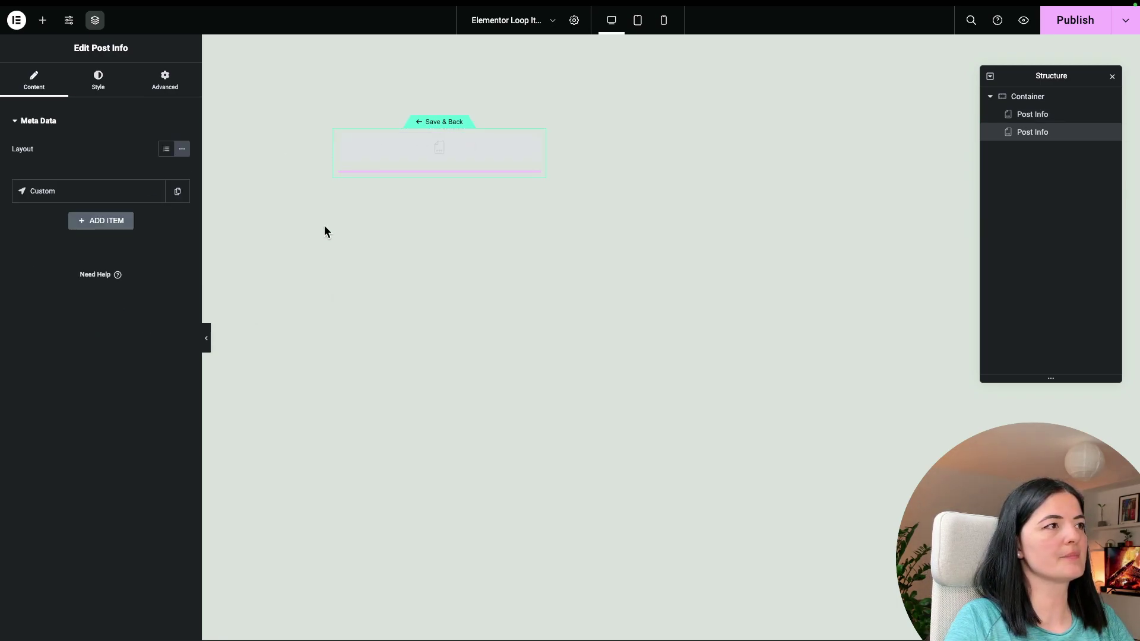
left_click(119, 191)
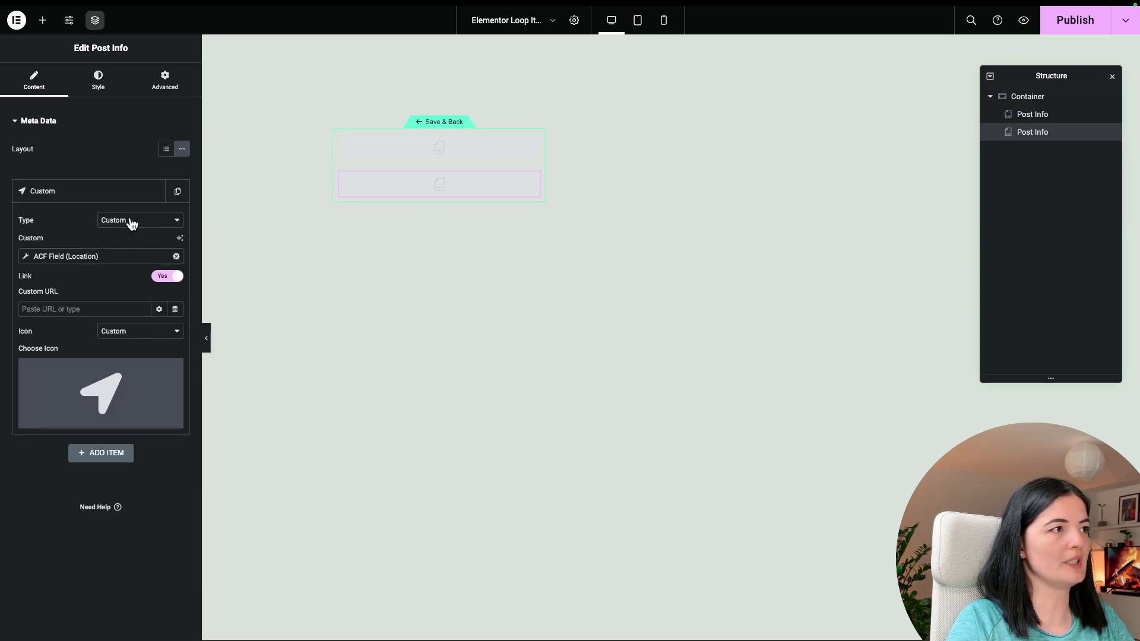
left_click(26, 258)
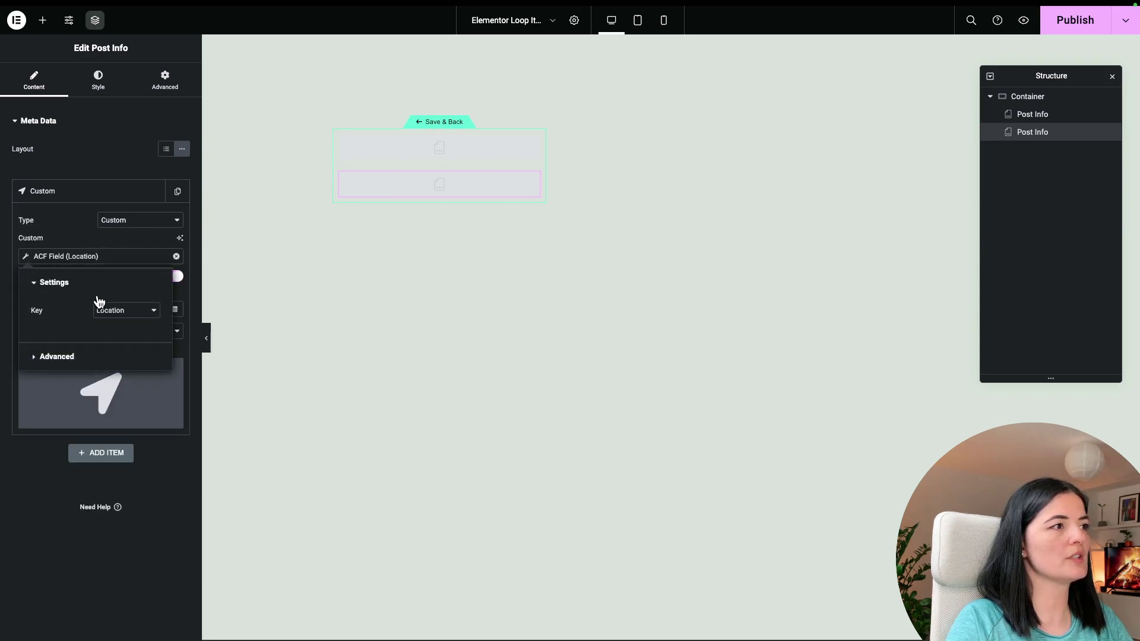
left_click(119, 311)
left_click(118, 298)
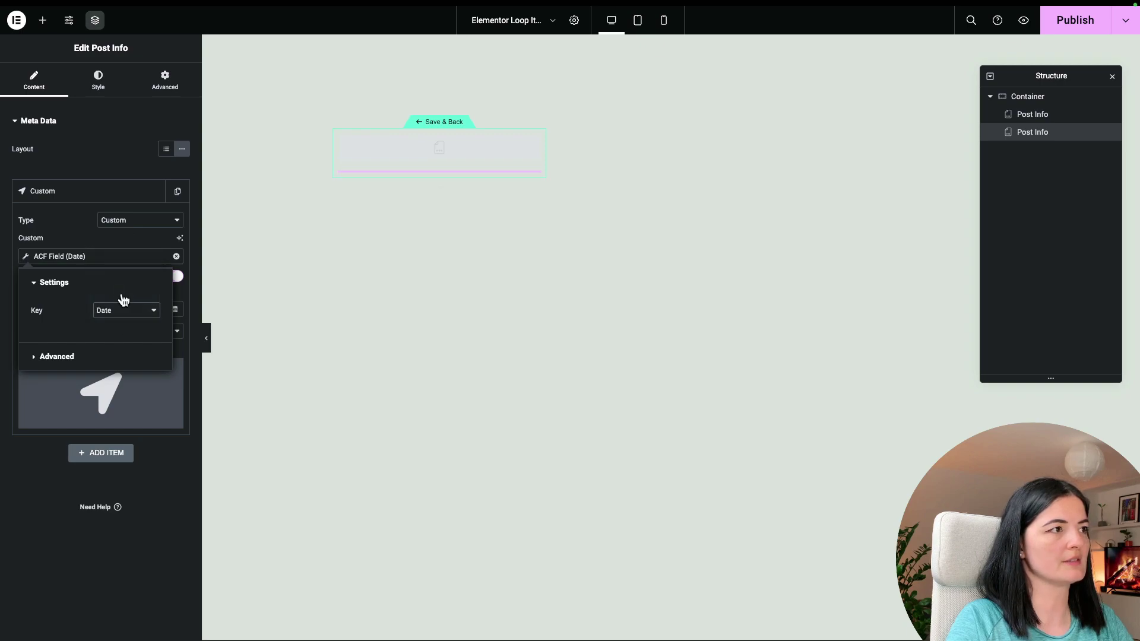
left_click(26, 259)
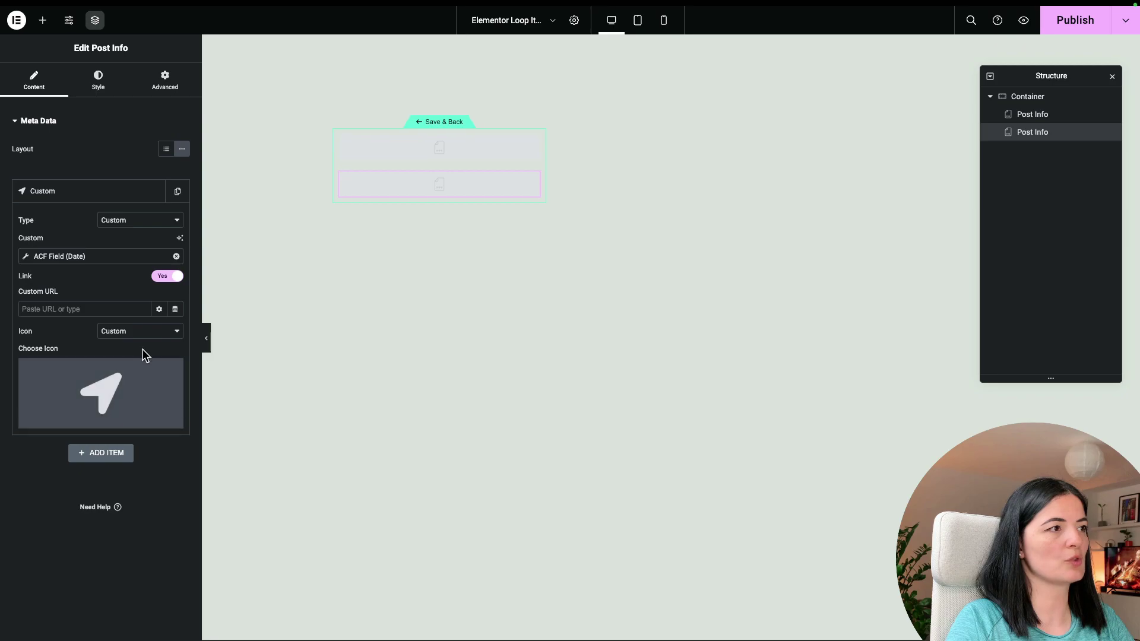
Replace the date item's icon with a calendar icon from the icon library and check its icon style
left_click(124, 383)
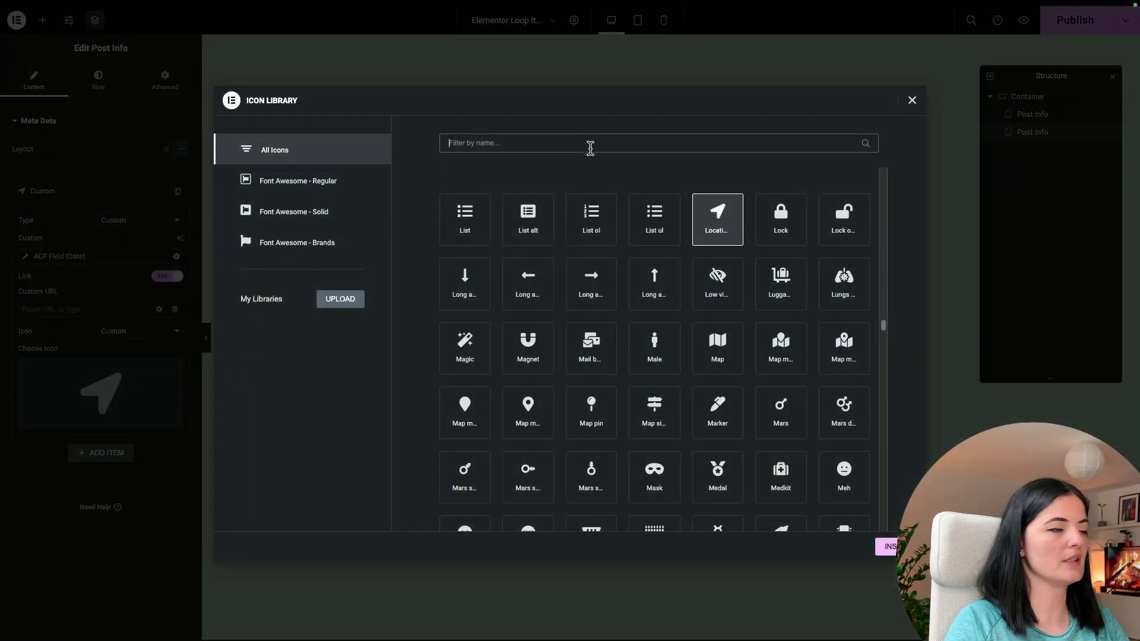
left_click(590, 148)
type("cal")
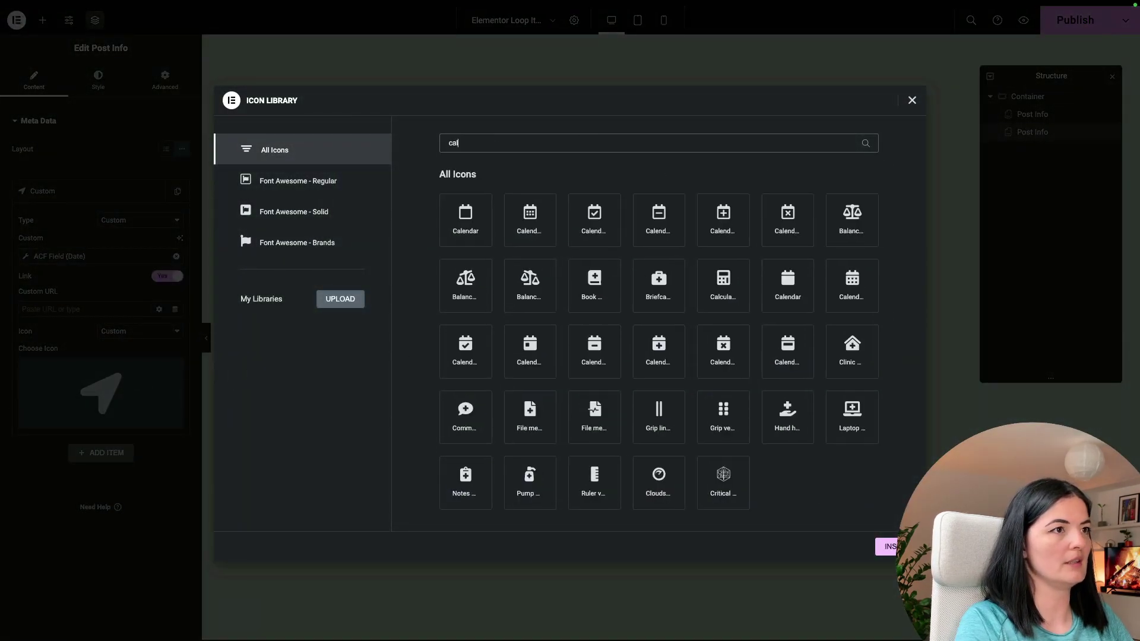
left_click(542, 223)
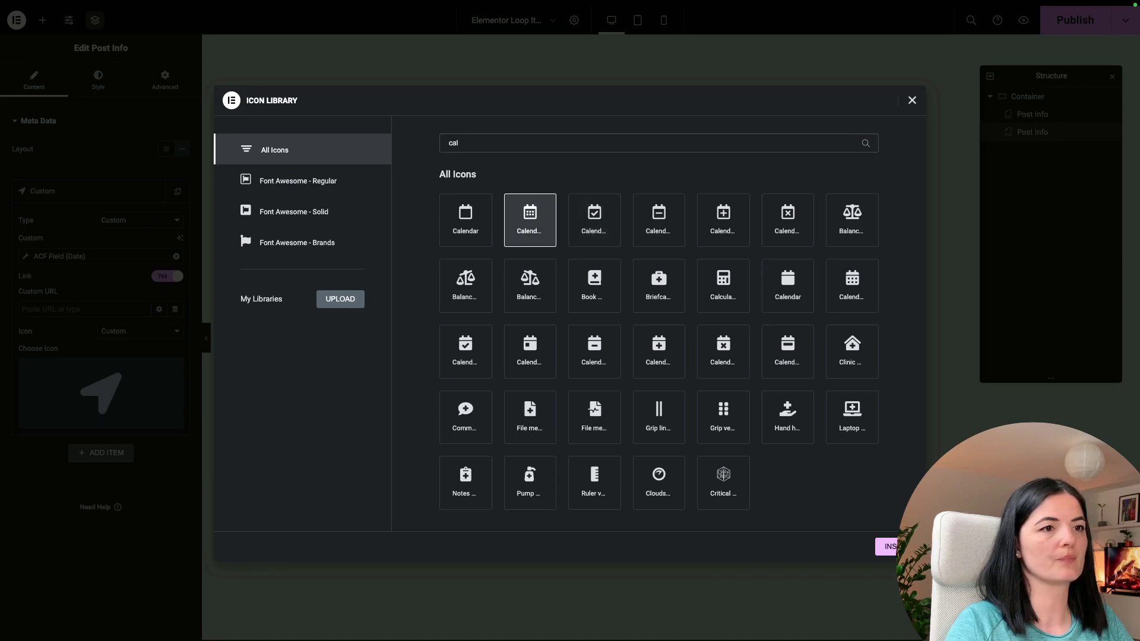
left_click(888, 546)
left_click(98, 80)
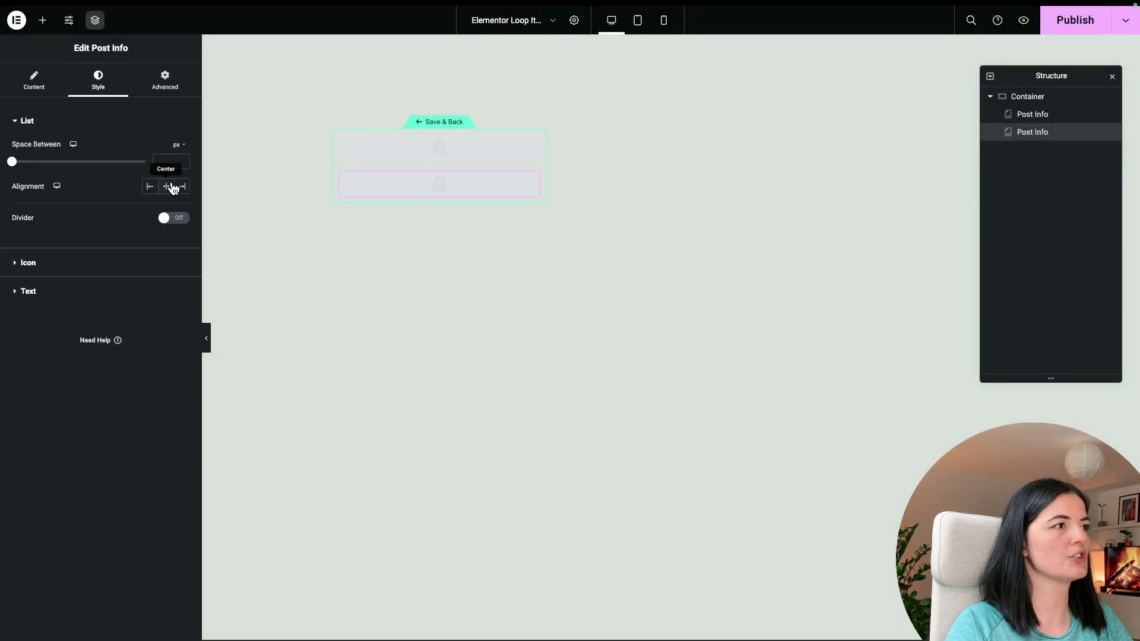
left_click(69, 262)
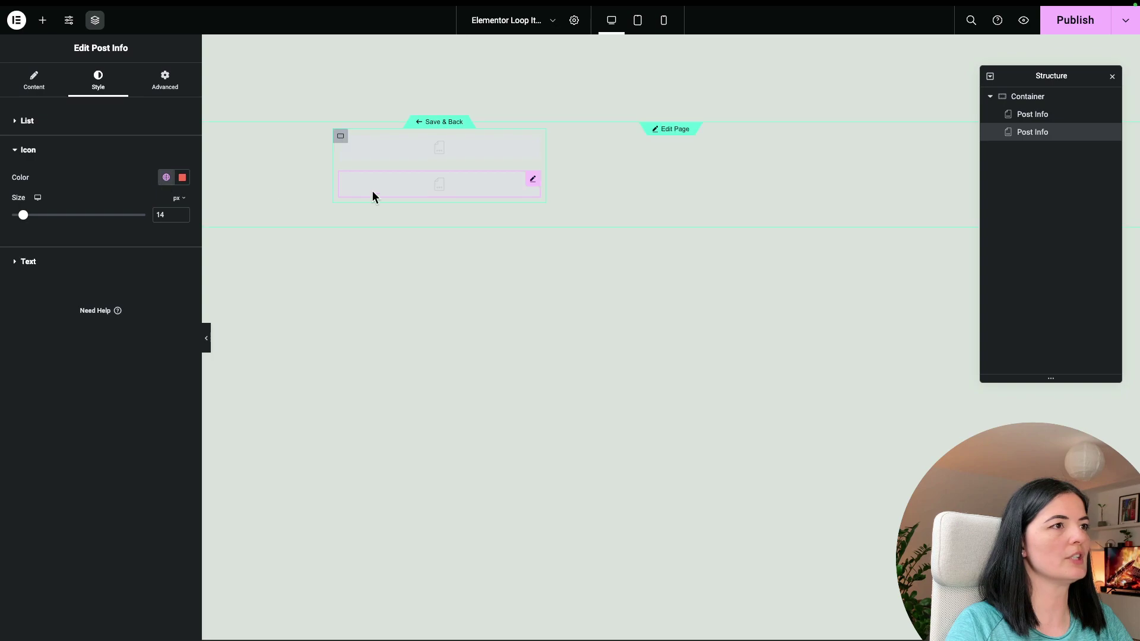
Set the loop item's preview to a Meeting and apply the preview
left_click(461, 294)
left_click(438, 156)
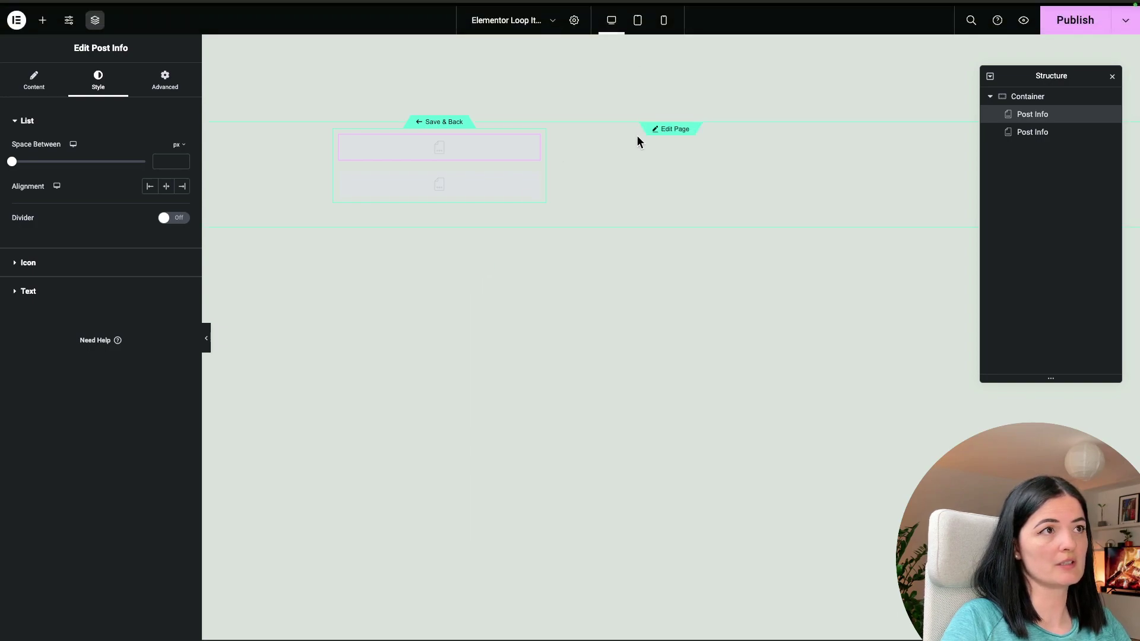
left_click(575, 21)
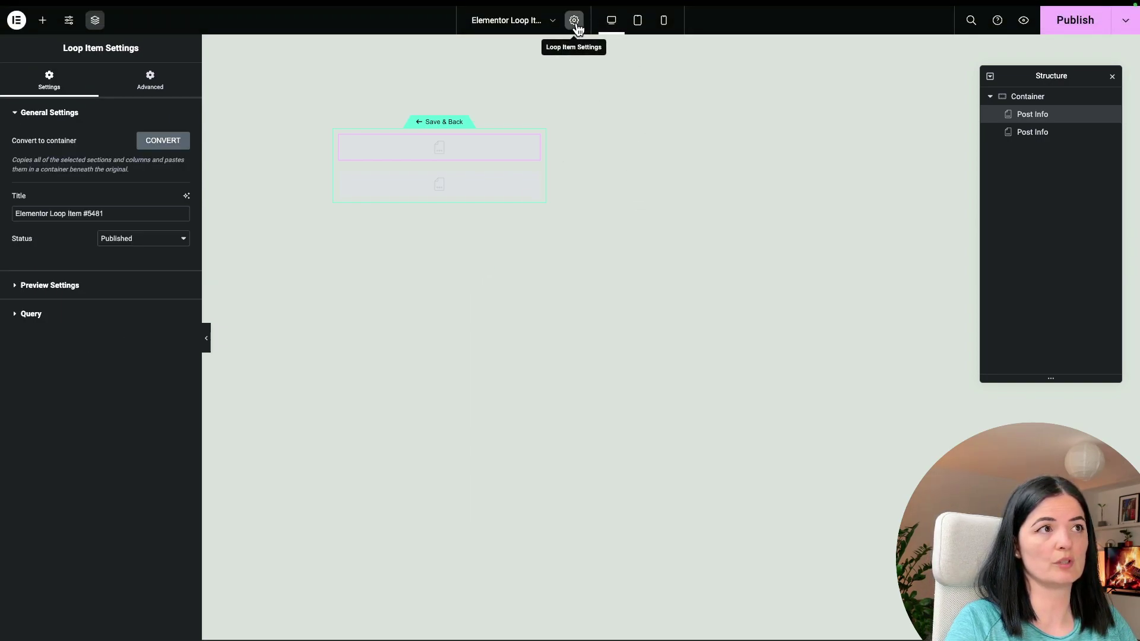
left_click(110, 291)
left_click(80, 223)
left_click(73, 255)
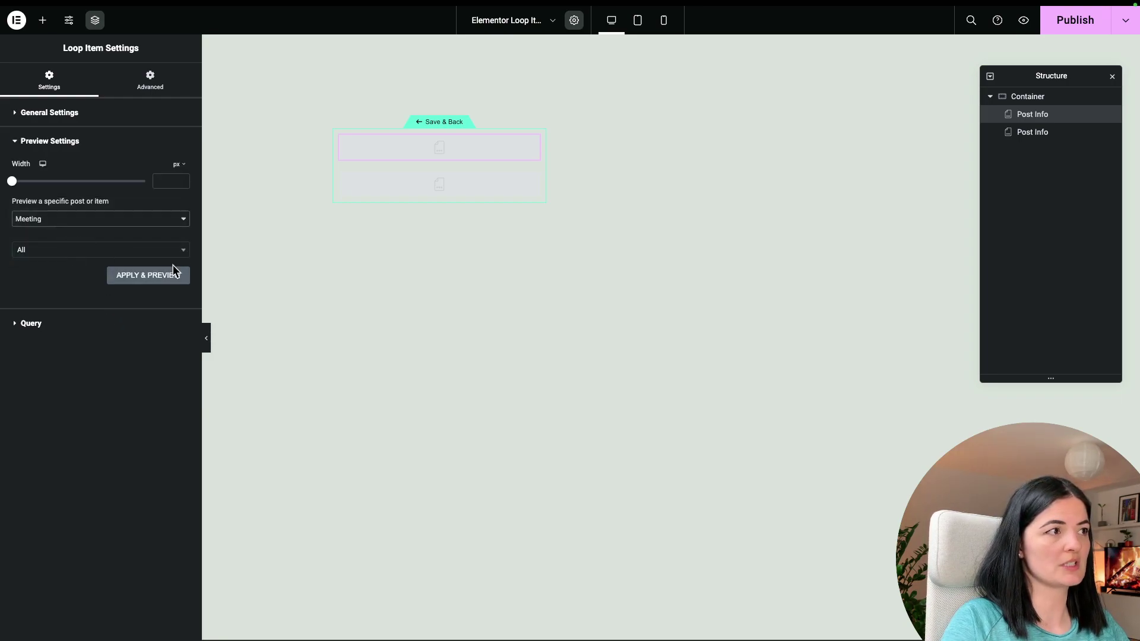
left_click(145, 279)
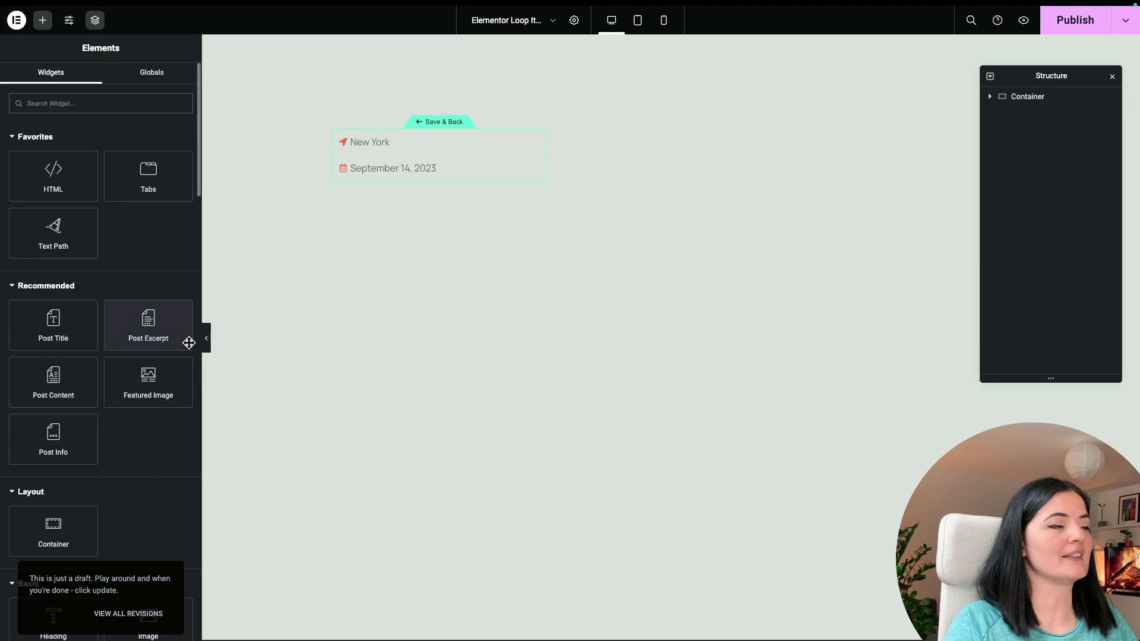
Add an Image widget above the Post Info widgets and bind it to the ACF Image Field using the Image key from Meeting fields
scroll(171, 433, "down", 3)
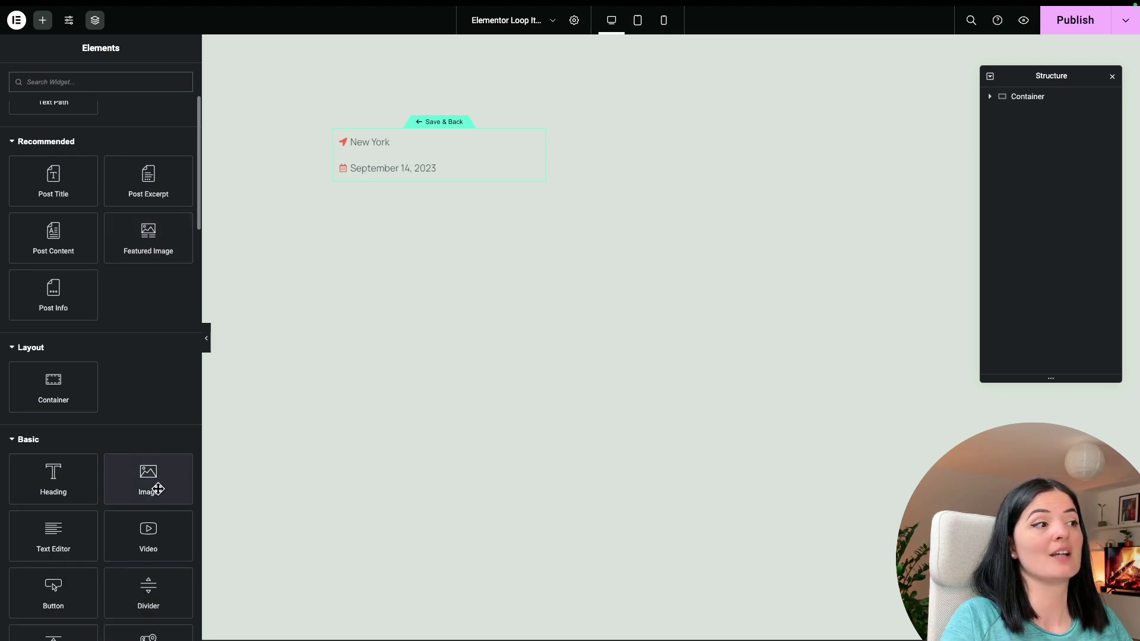
left_click_drag(144, 485, 372, 137)
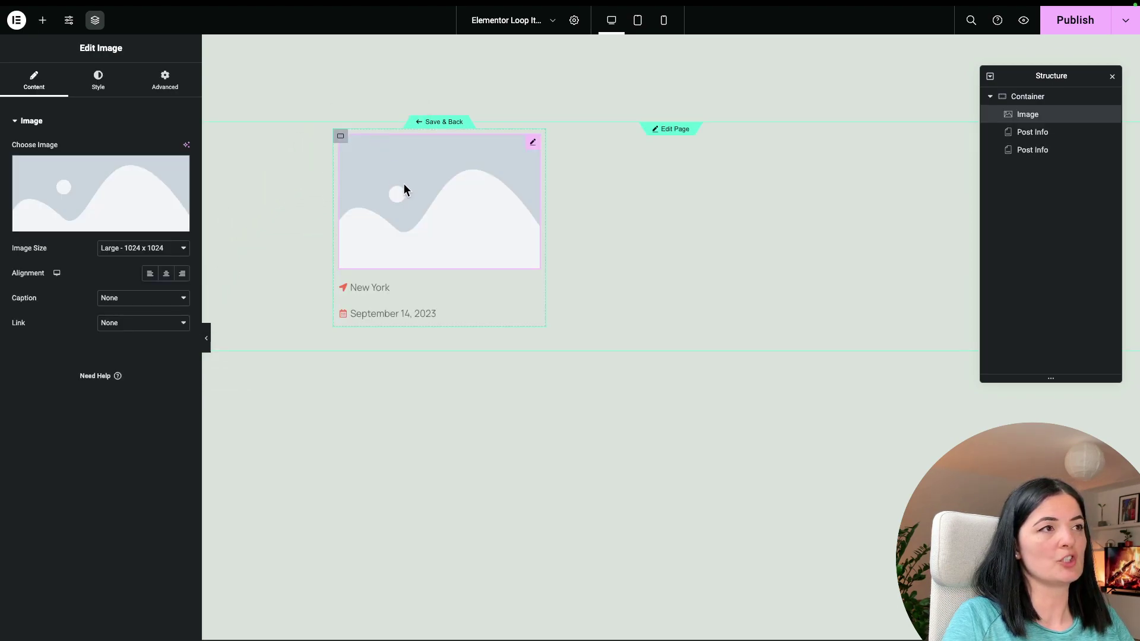
left_click(179, 225)
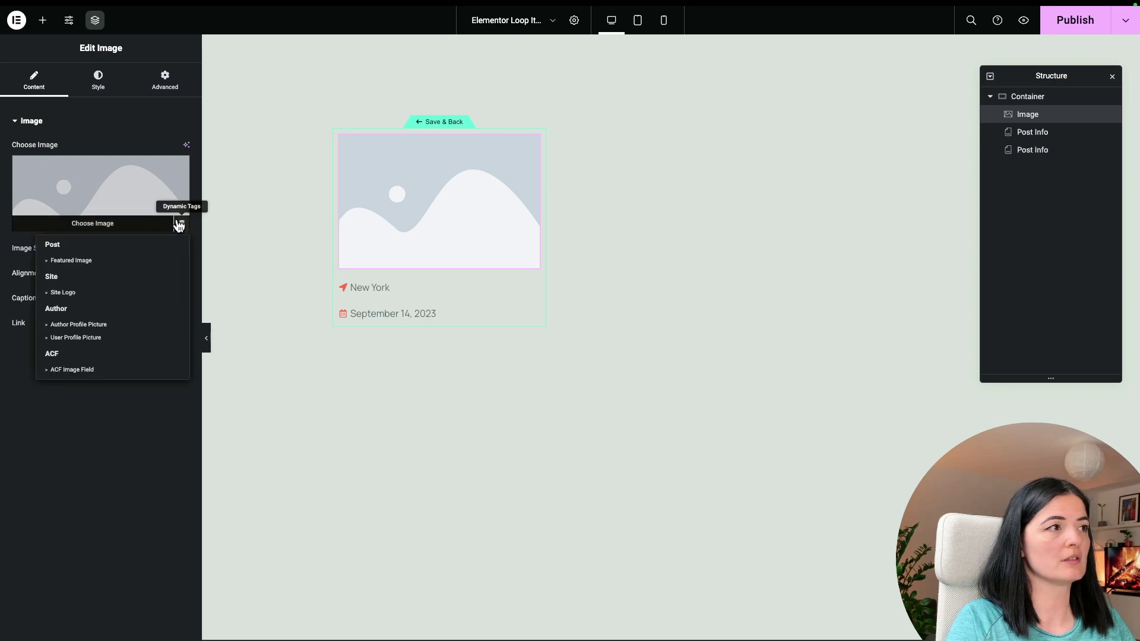
left_click(89, 371)
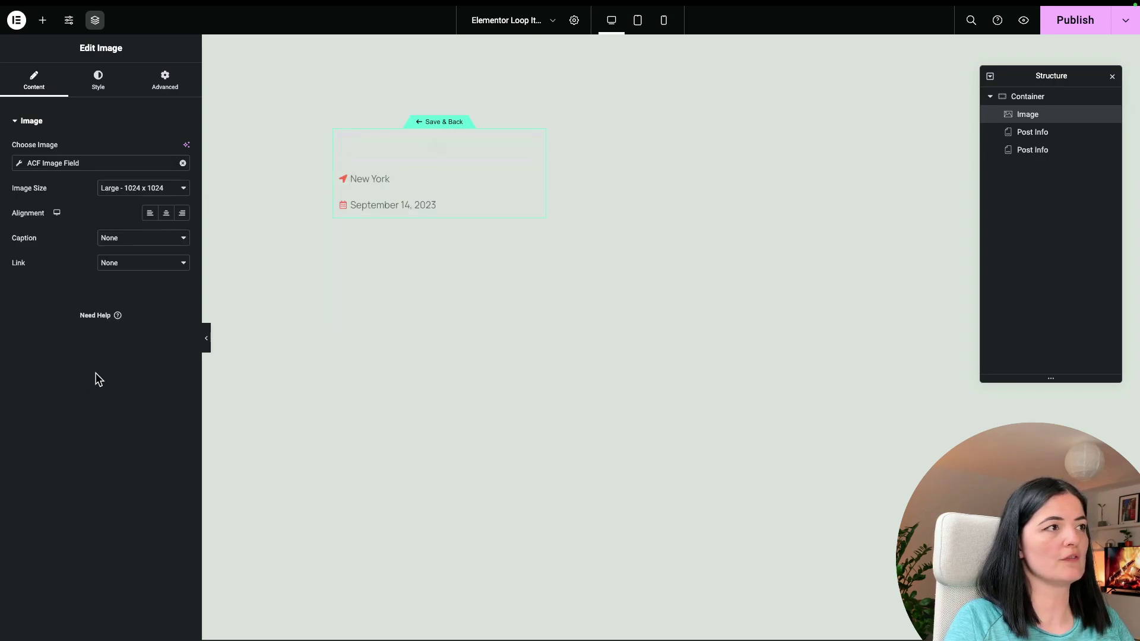
left_click(19, 165)
left_click(110, 219)
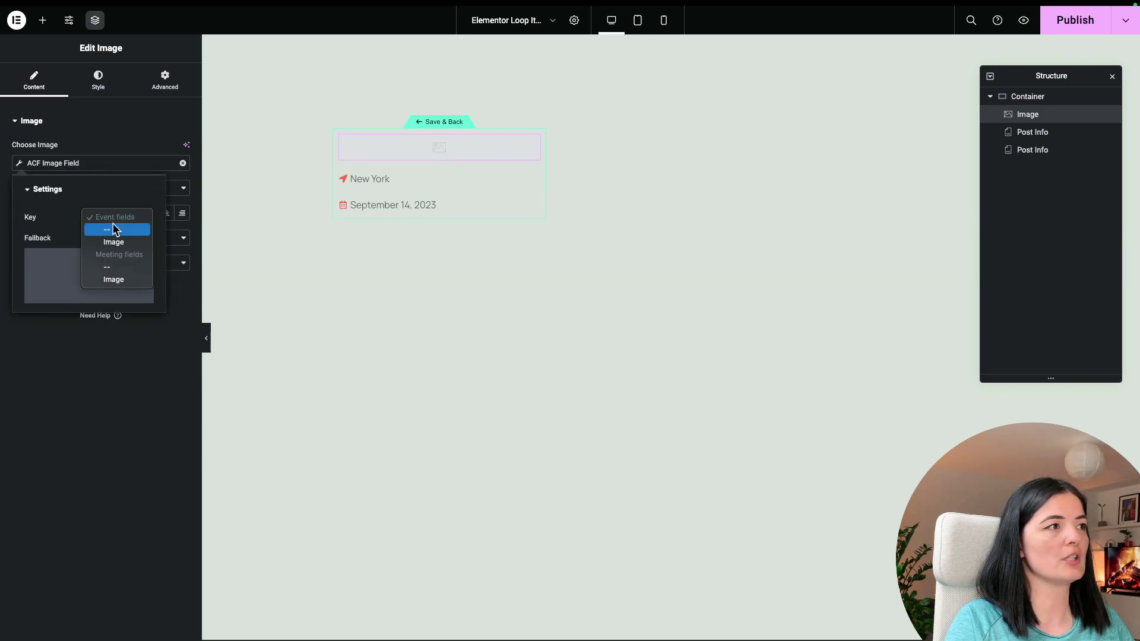
left_click(116, 279)
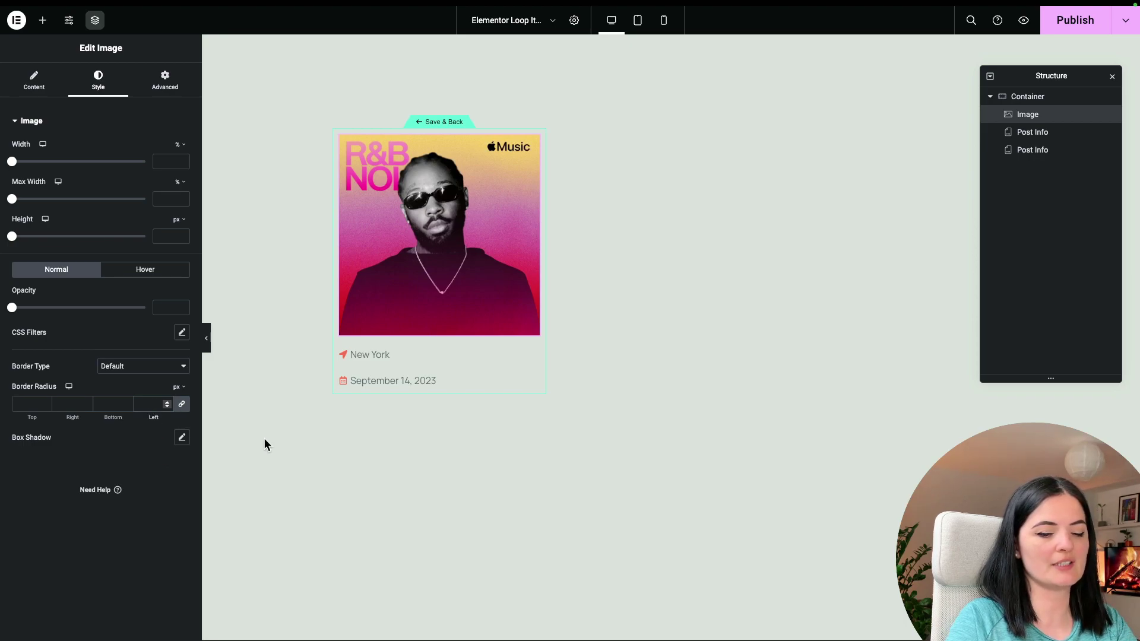
Set the image's border radius to 6 px on all corners, and save the template to return to the page
type("6")
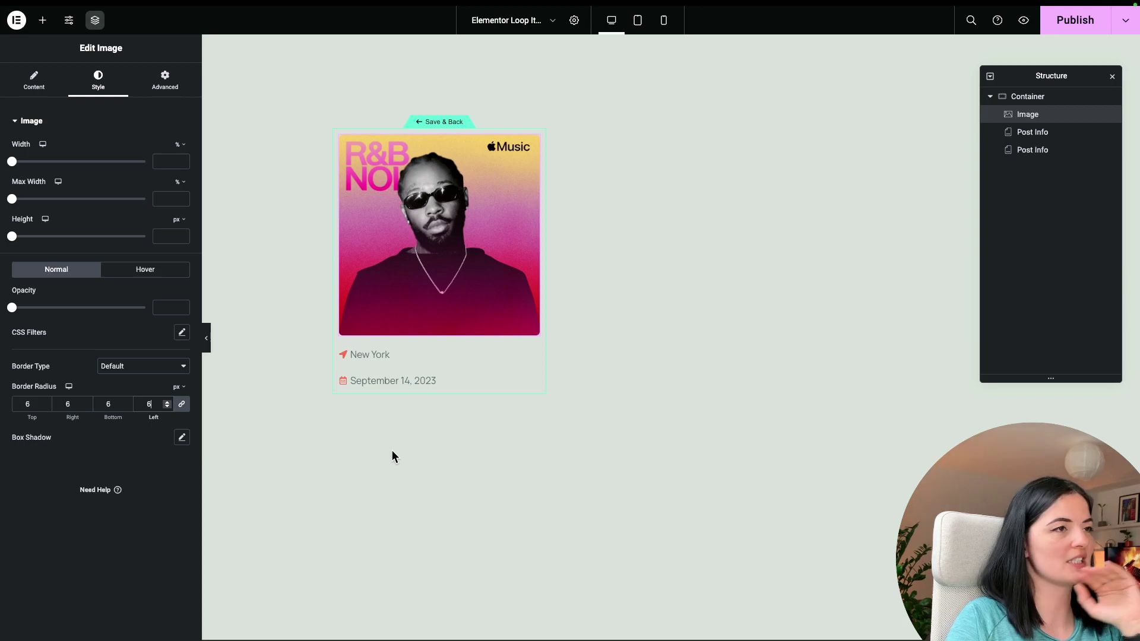
left_click(439, 123)
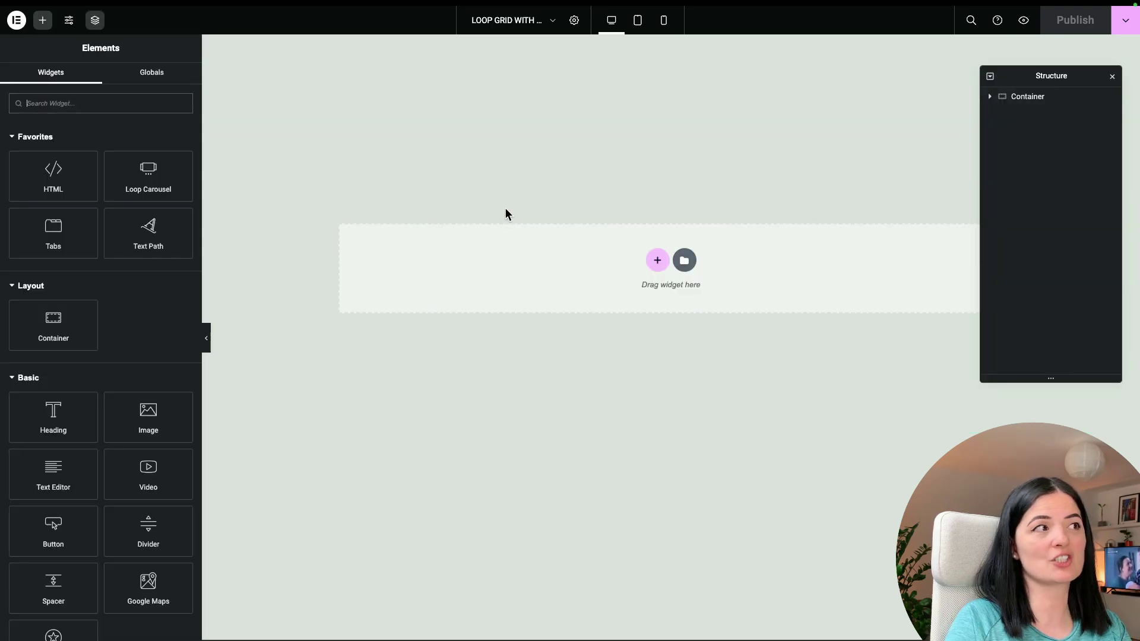
Set the Loop Grid's query source to Meetings
left_click(506, 165)
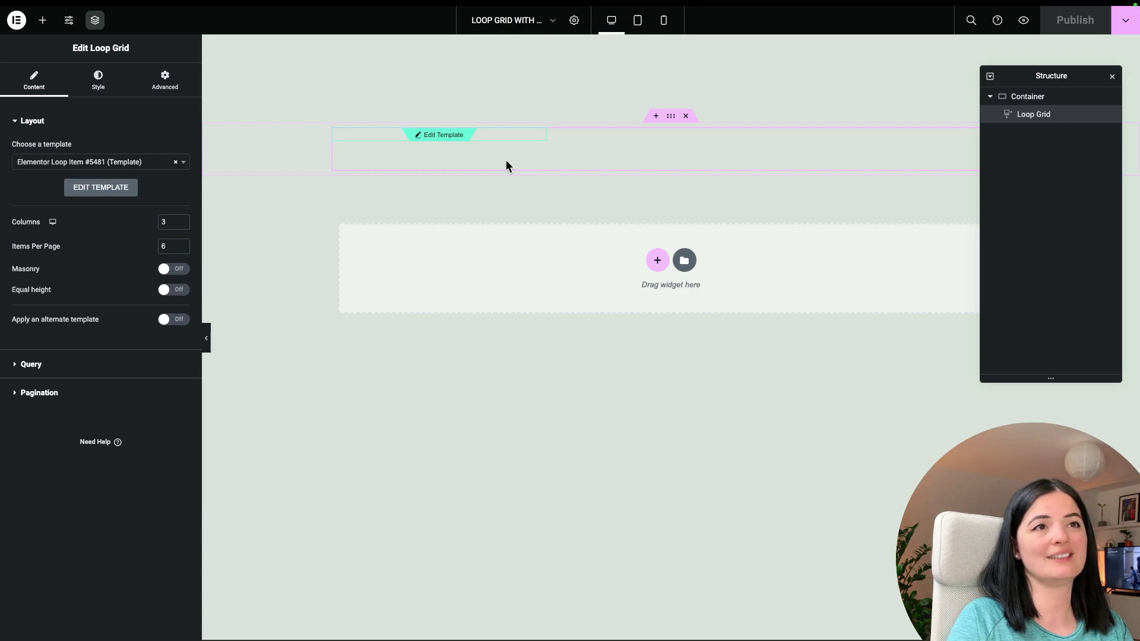
left_click(76, 363)
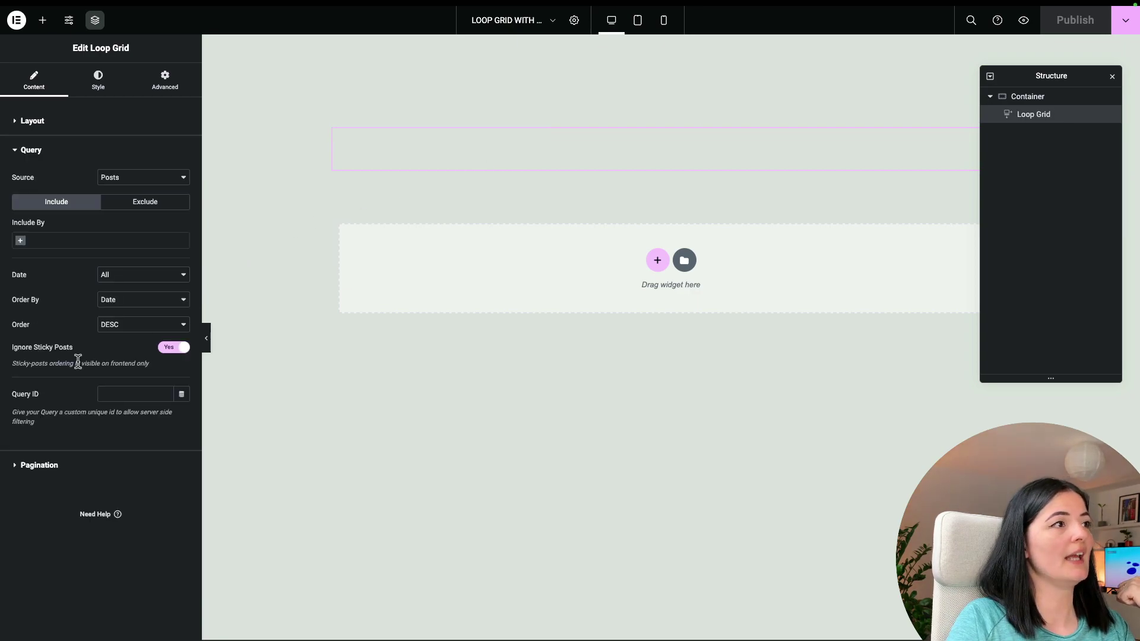
left_click(110, 181)
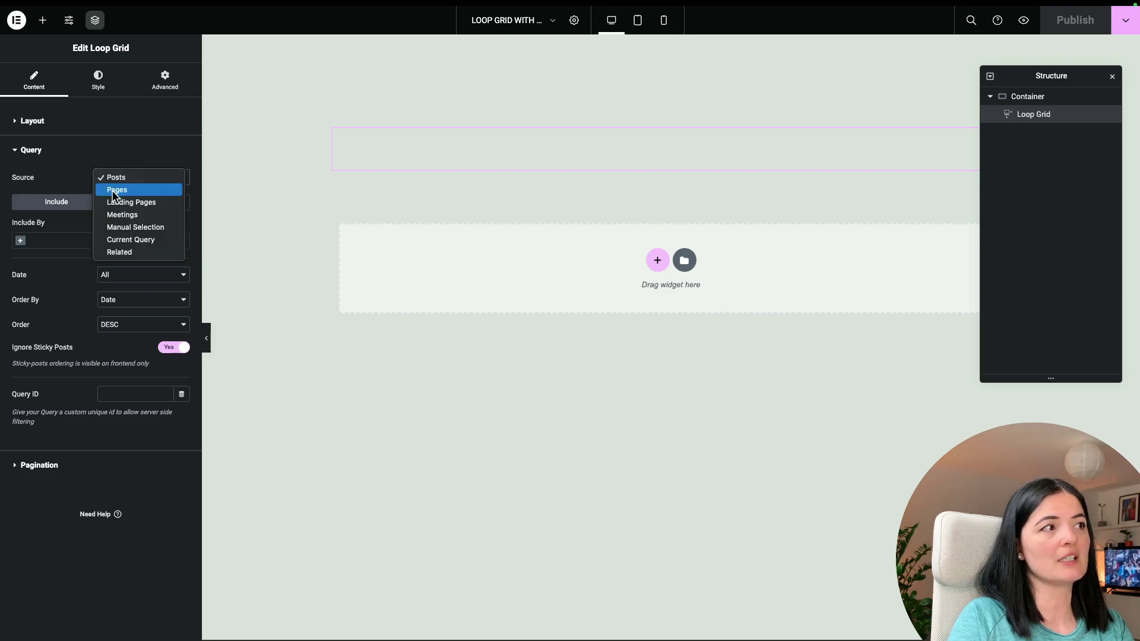
left_click(132, 217)
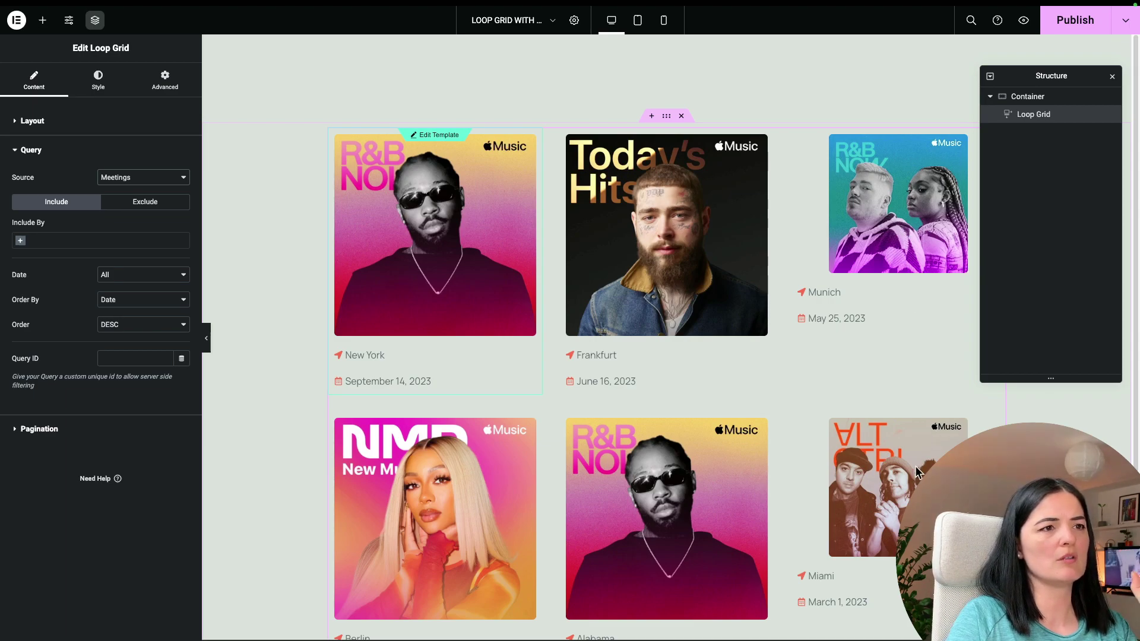
Set the Loop Grid's query order to ASC and review the sequence of meeting dates in the full-width grid
scroll(918, 473, "down", 3)
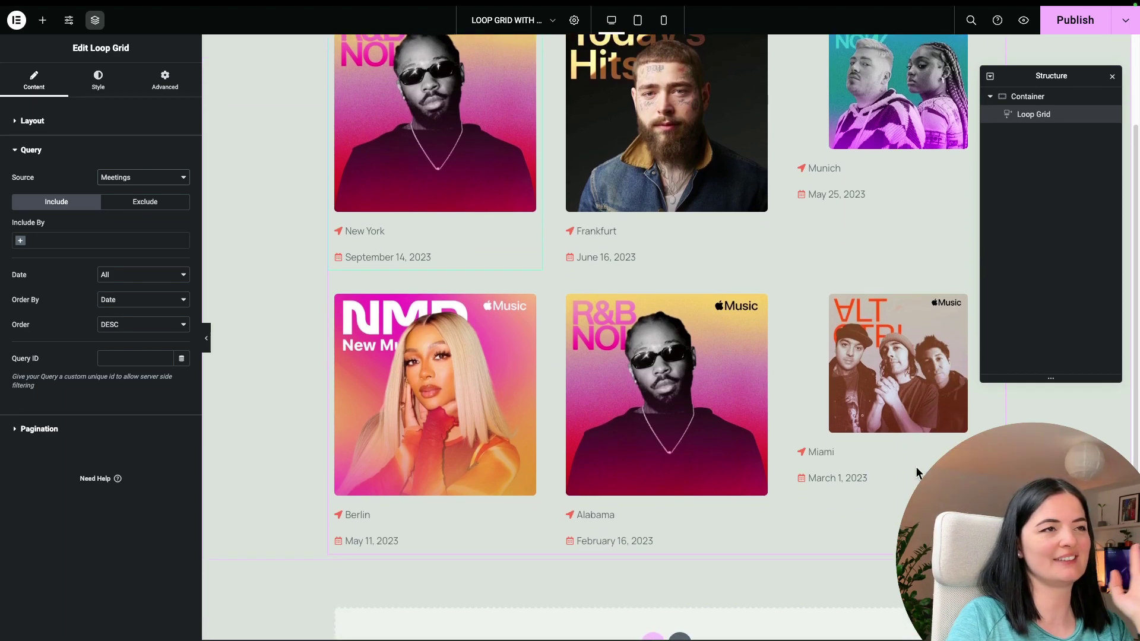
scroll(390, 275, "up", 1)
left_click(207, 341)
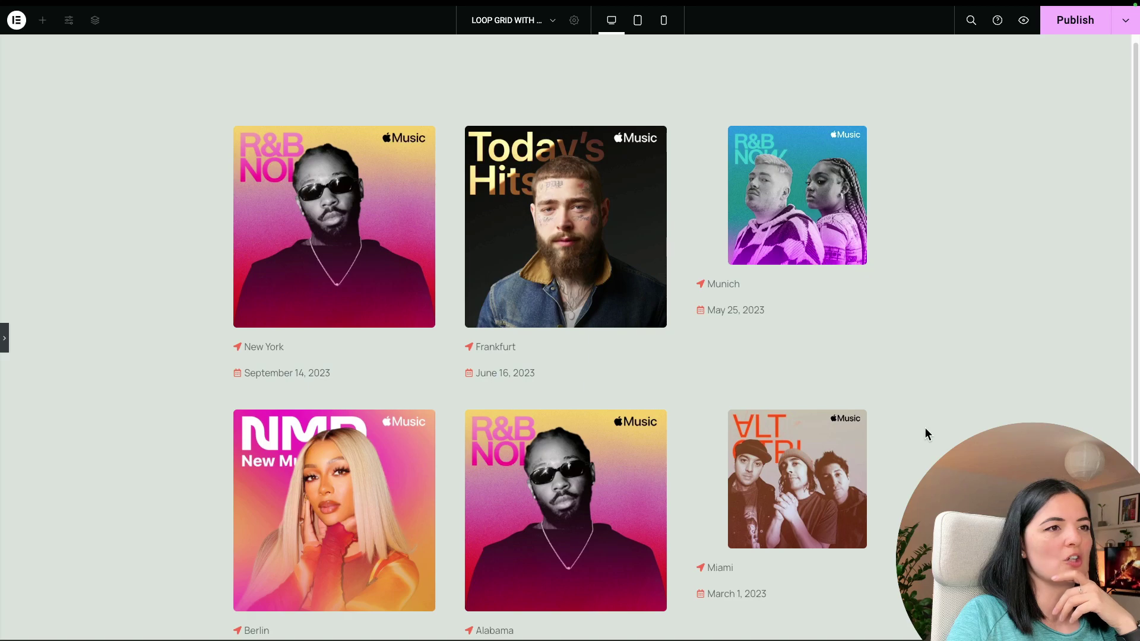
scroll(340, 340, "down", 1)
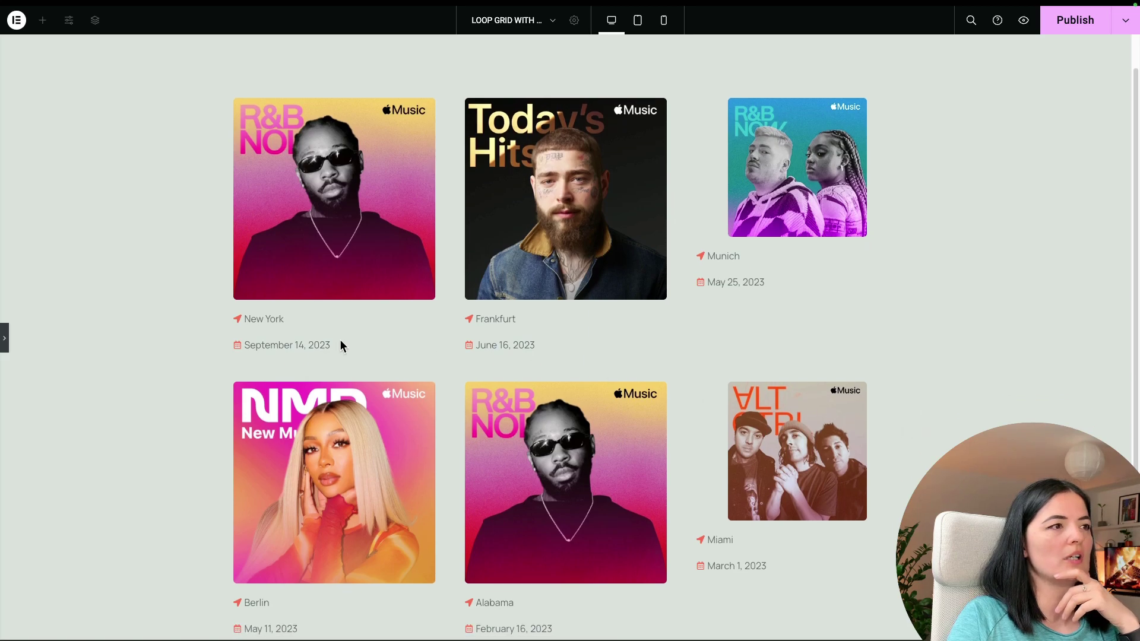
left_click(5, 338)
left_click(136, 322)
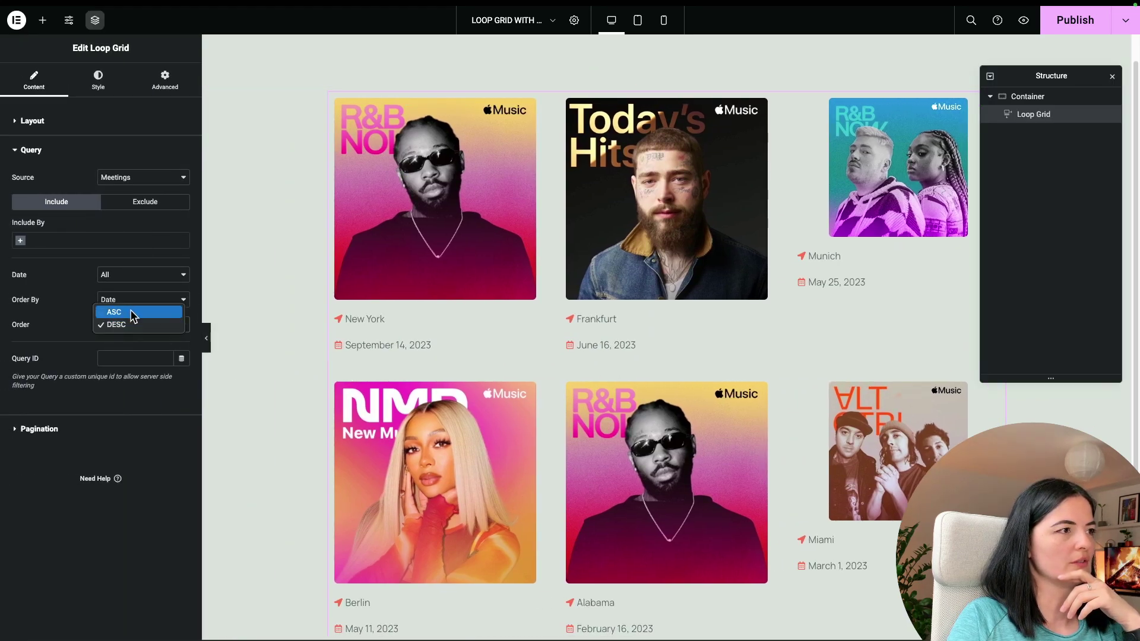
left_click(133, 313)
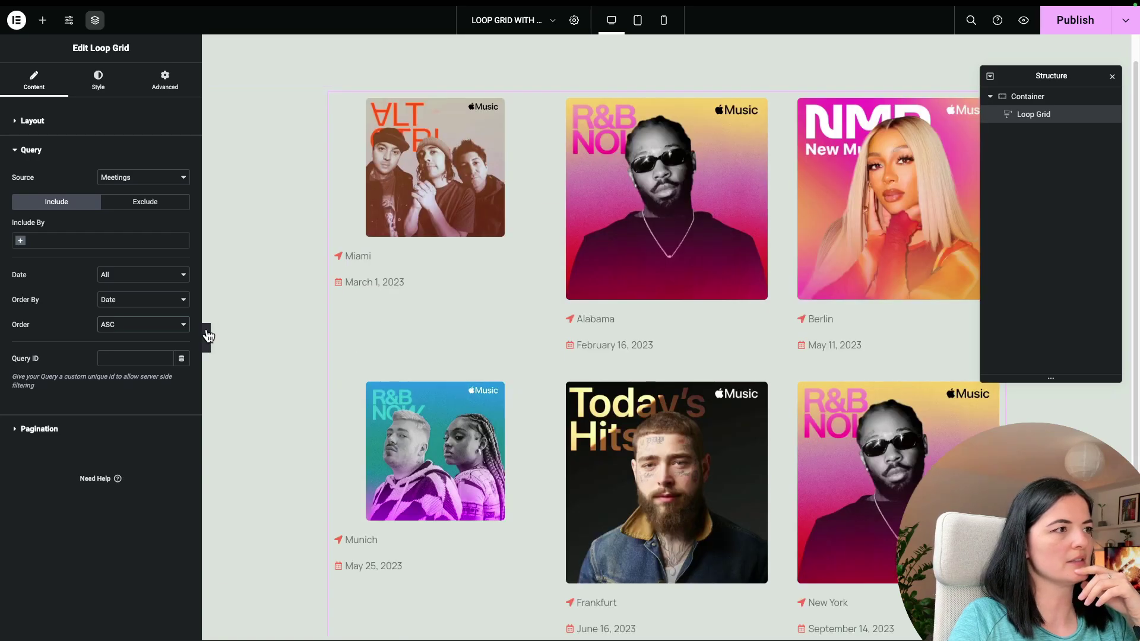
left_click(208, 336)
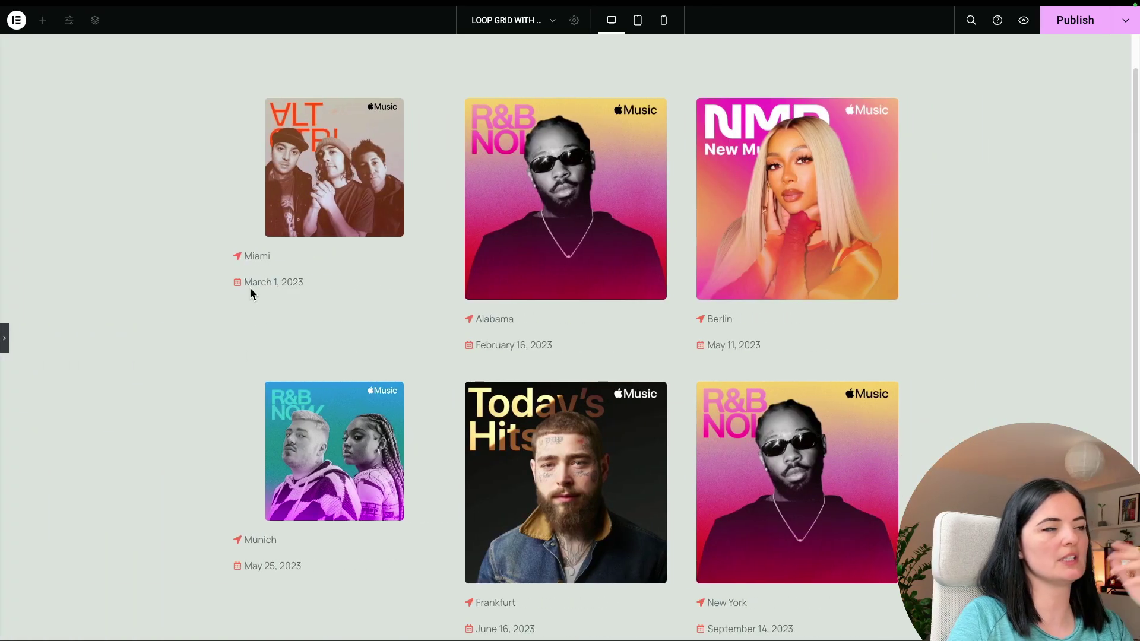
scroll(556, 446, "down", 1)
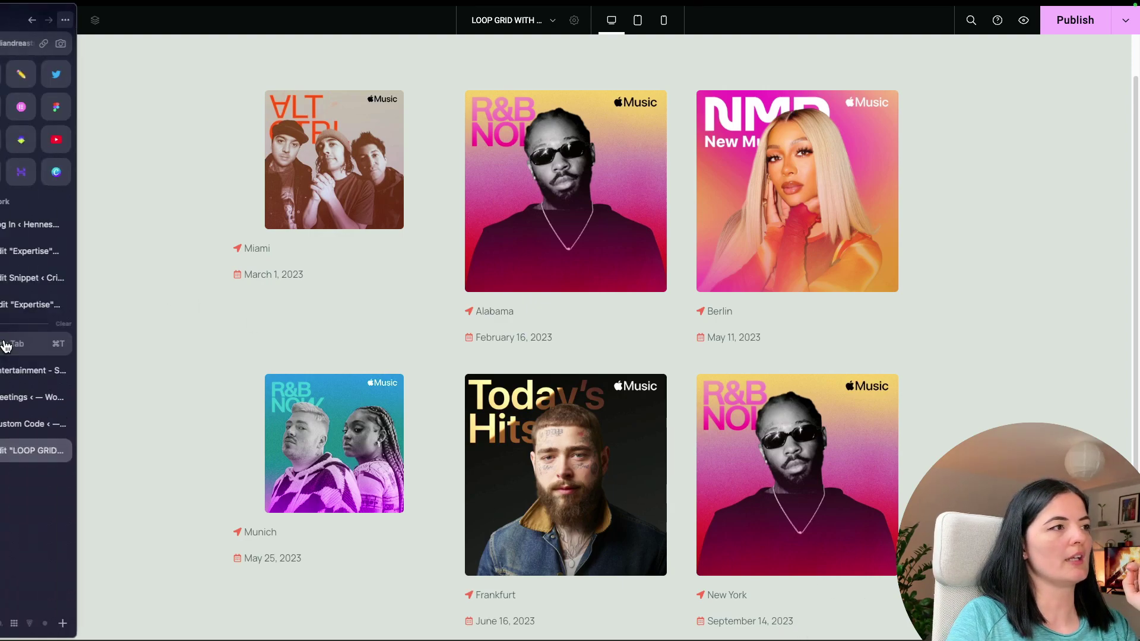
key("super+t")
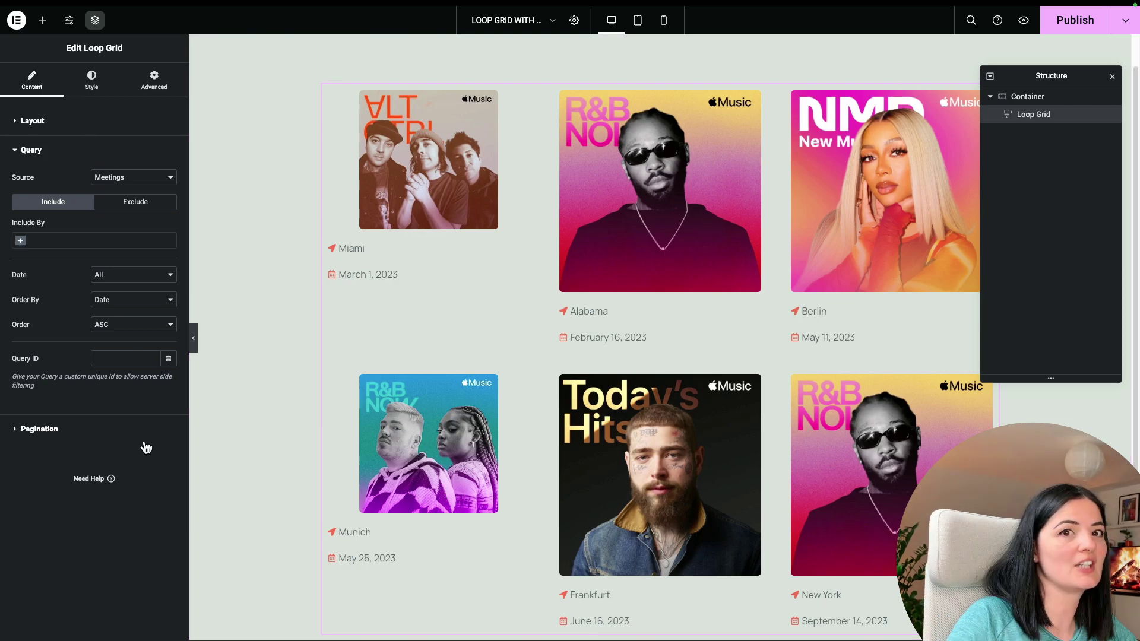
Set the Loop Grid's pagination to Load on Click
left_click(91, 434)
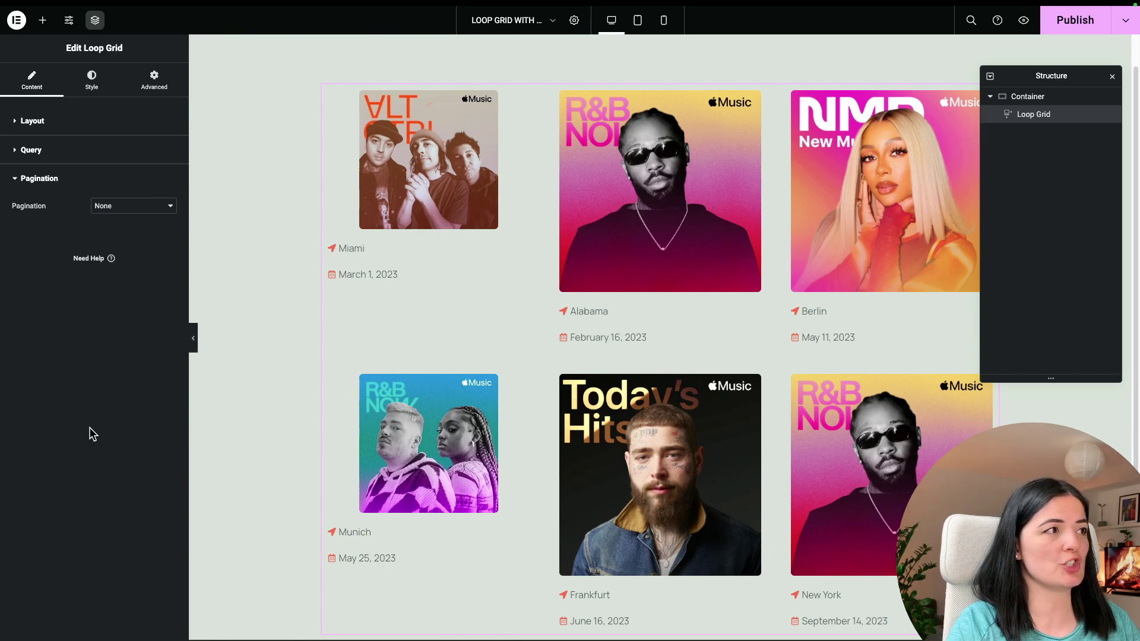
left_click(139, 213)
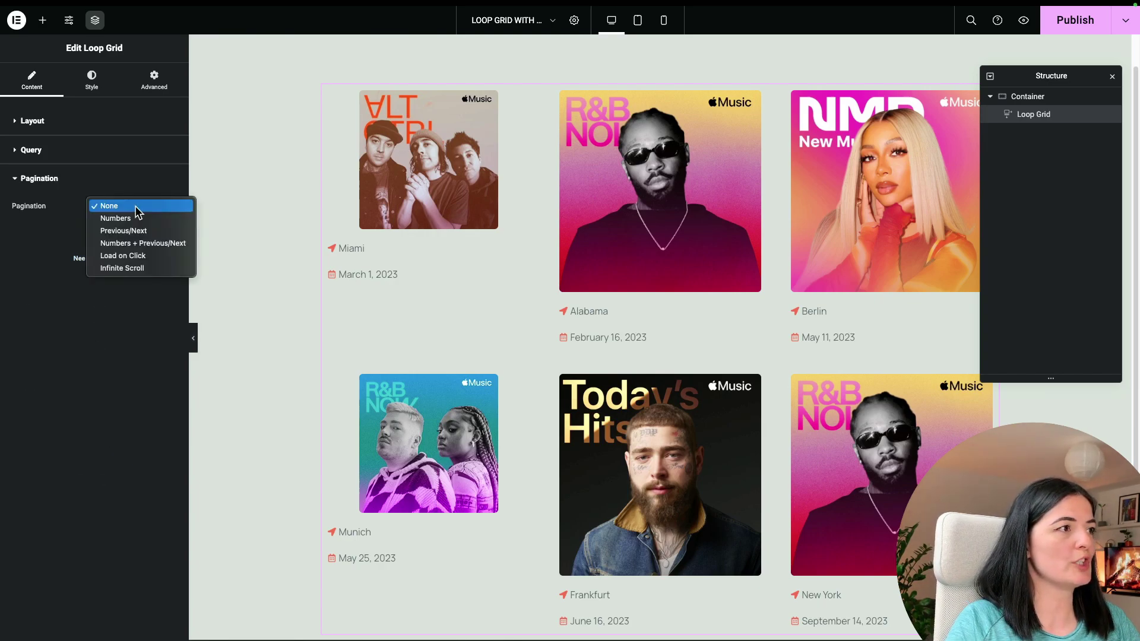
left_click(134, 261)
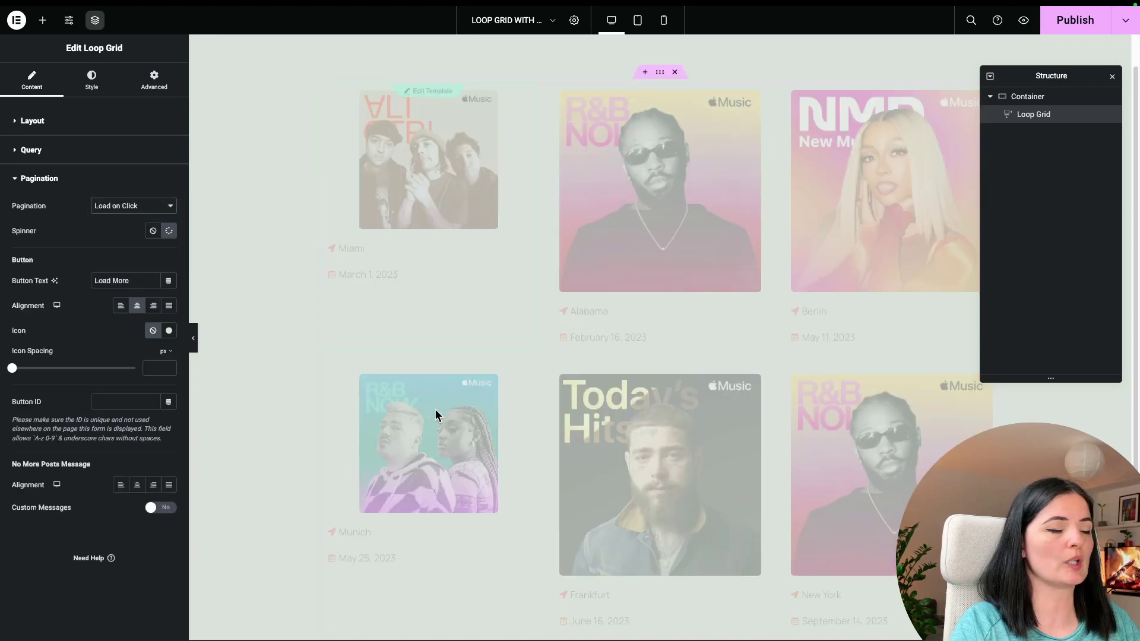
scroll(480, 454, "down", 3)
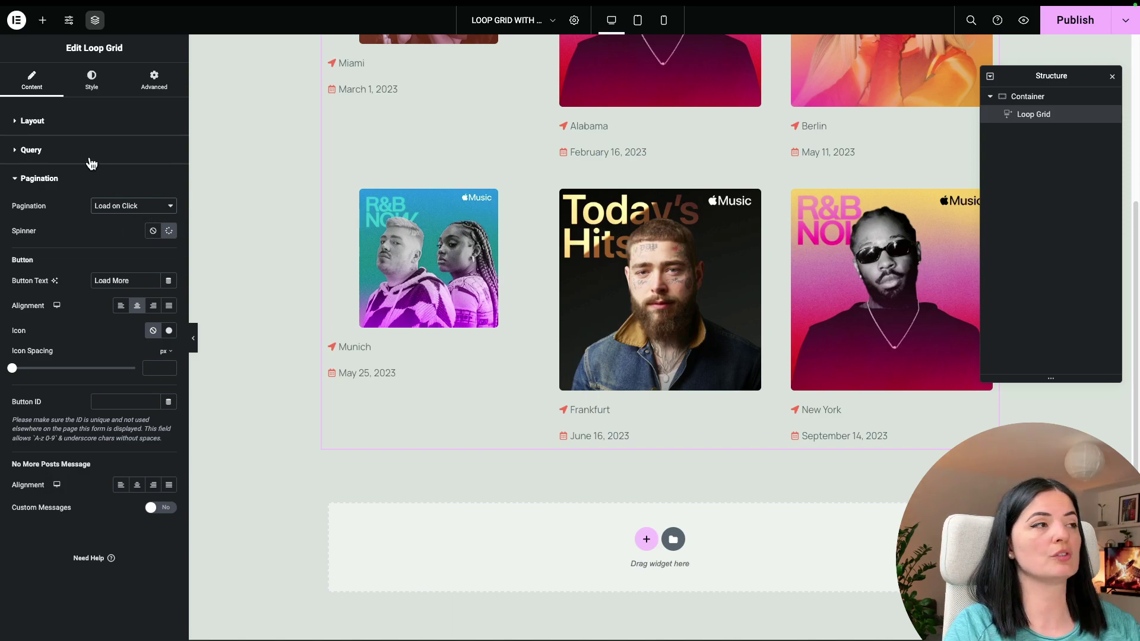
Set the Loop Grid's layout to 2 columns with 2 items per page, and publish the page
left_click(82, 125)
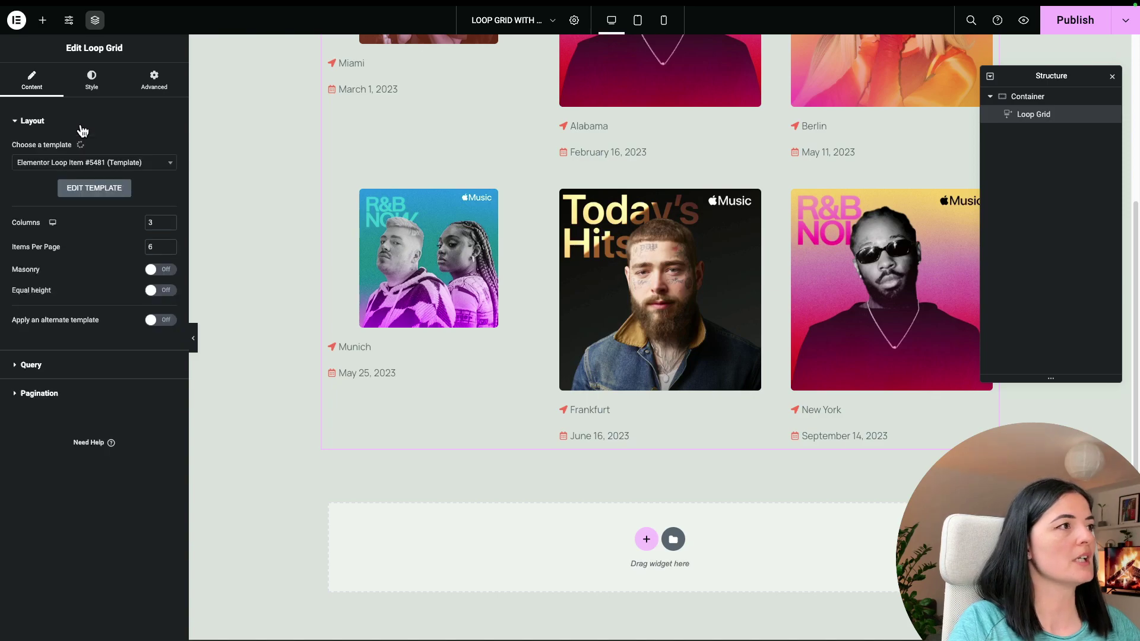
left_click(169, 225)
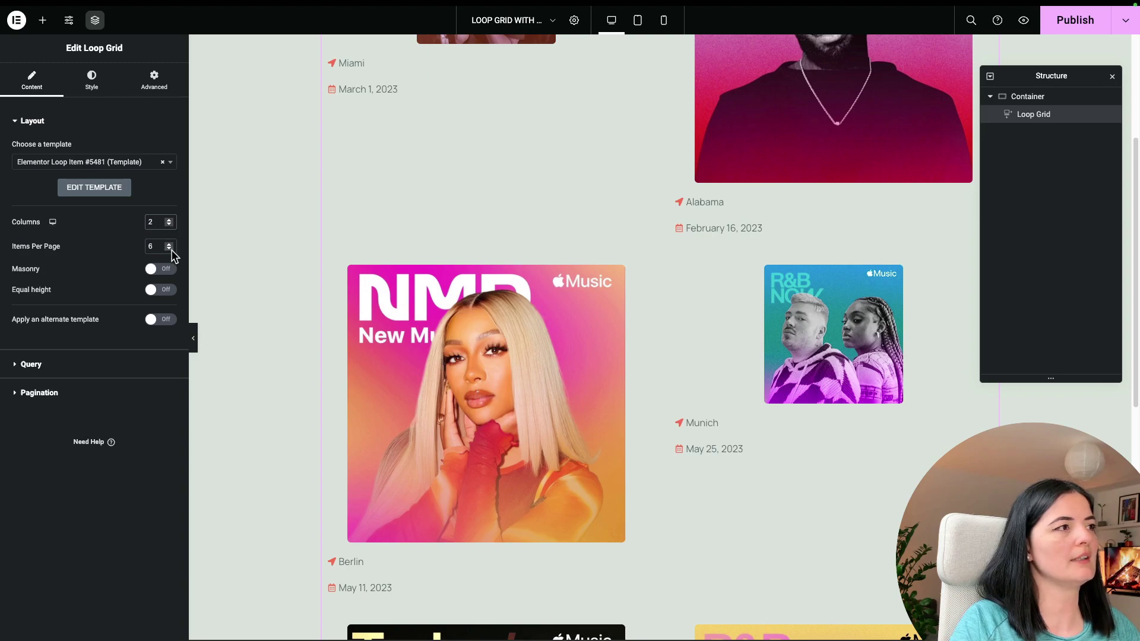
left_click(169, 249)
left_click(170, 249)
left_click(169, 249)
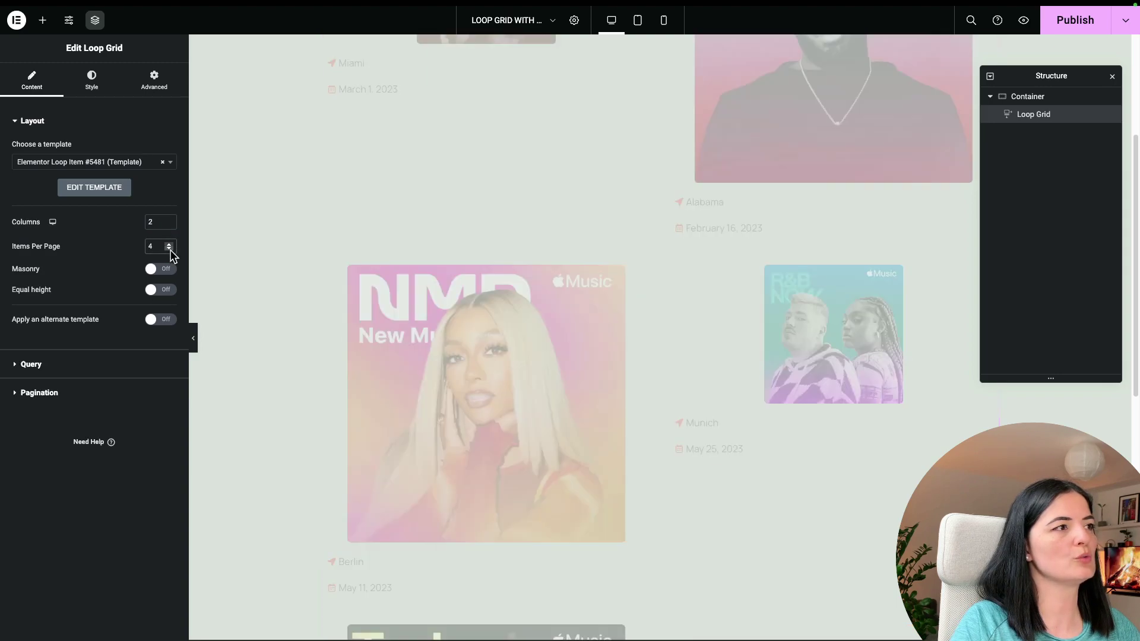
left_click(169, 249)
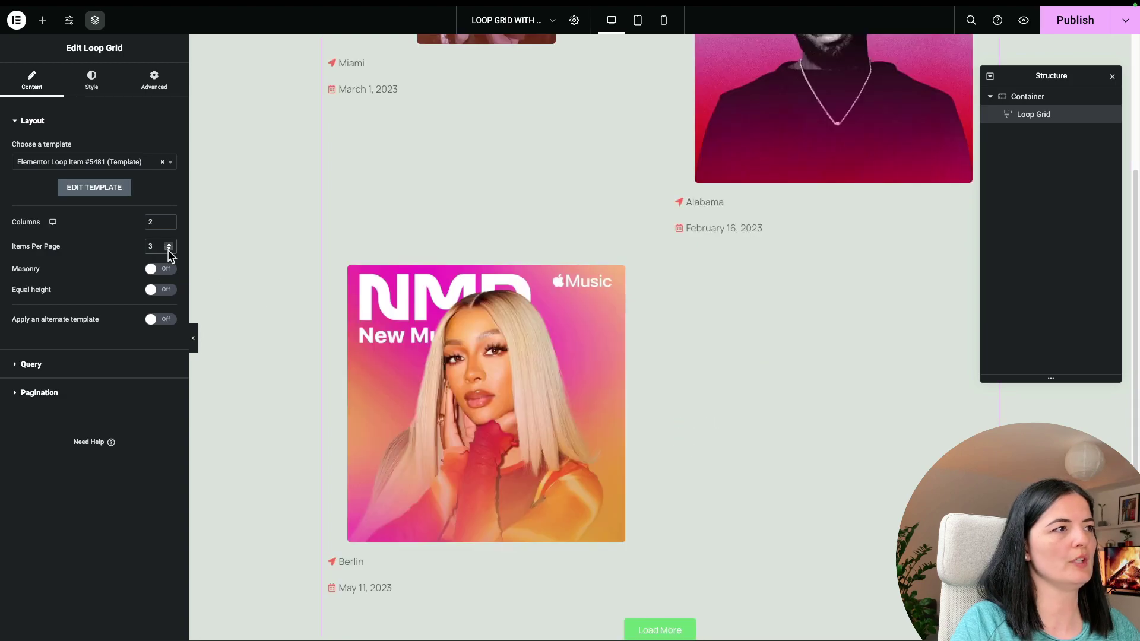
scroll(398, 324, "up", 1)
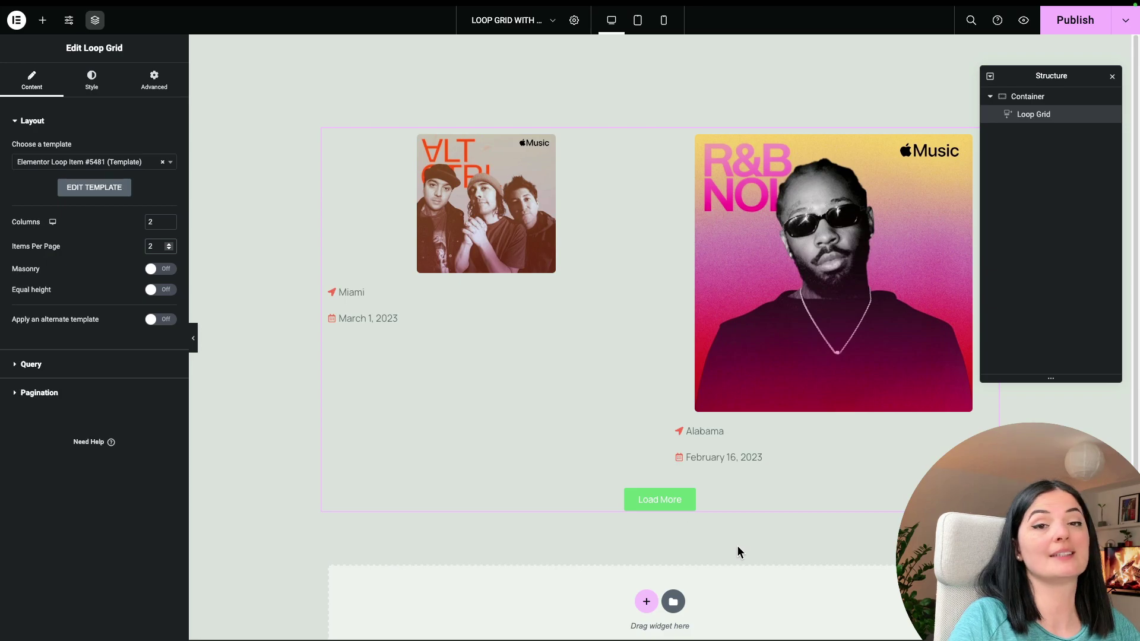
left_click(1112, 77)
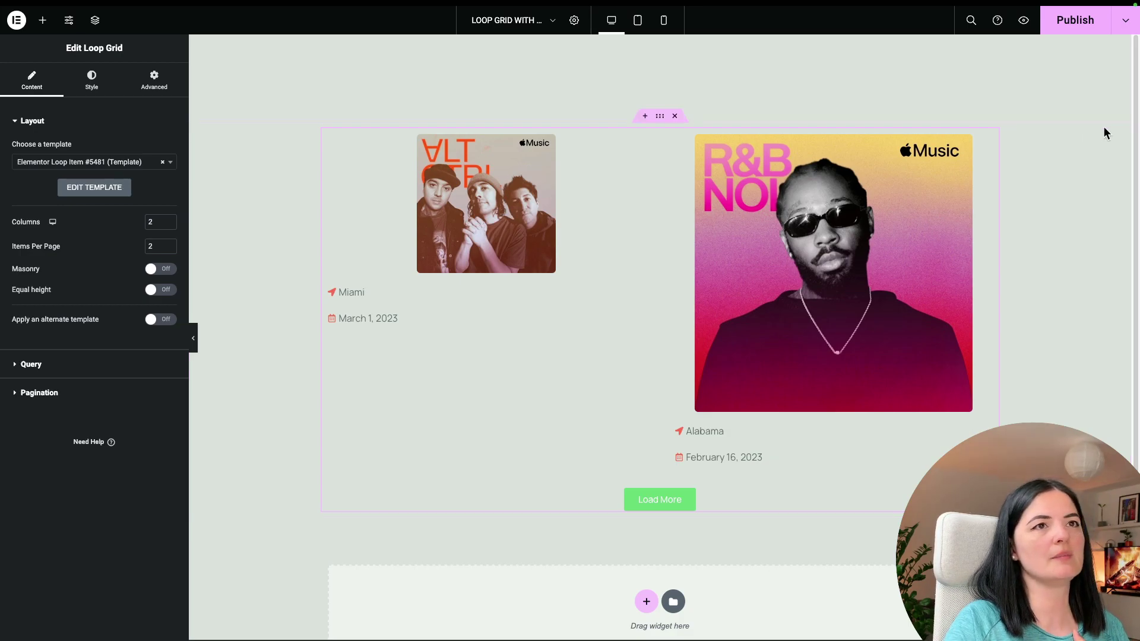
left_click(1066, 26)
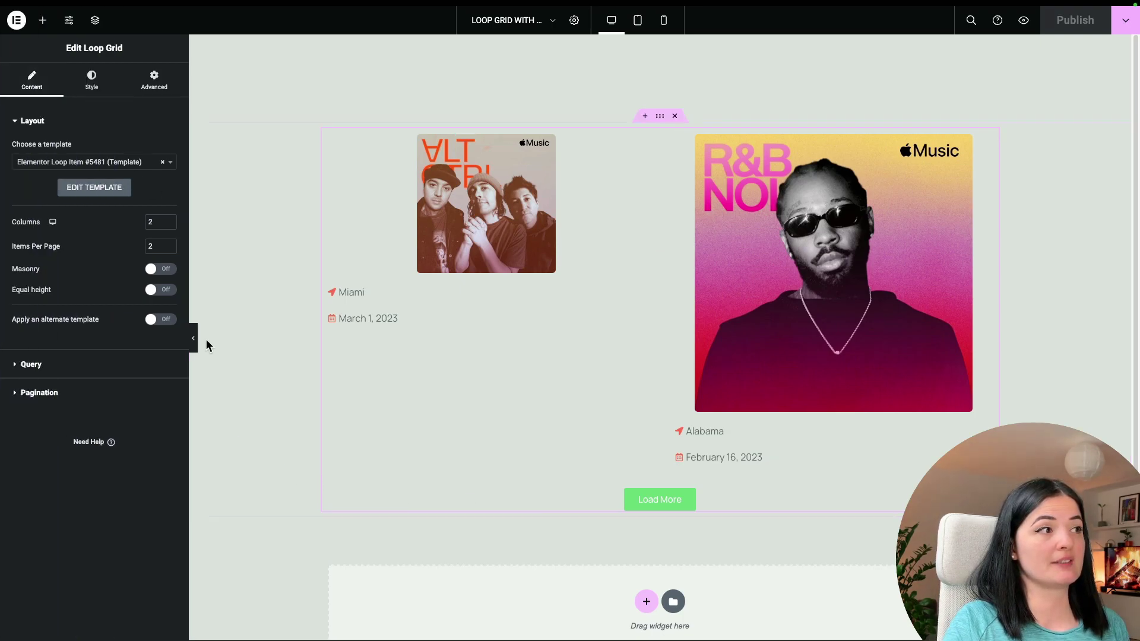
Switch to the WordPress admin and open the list of all code snippets
mouse_move(1, 149)
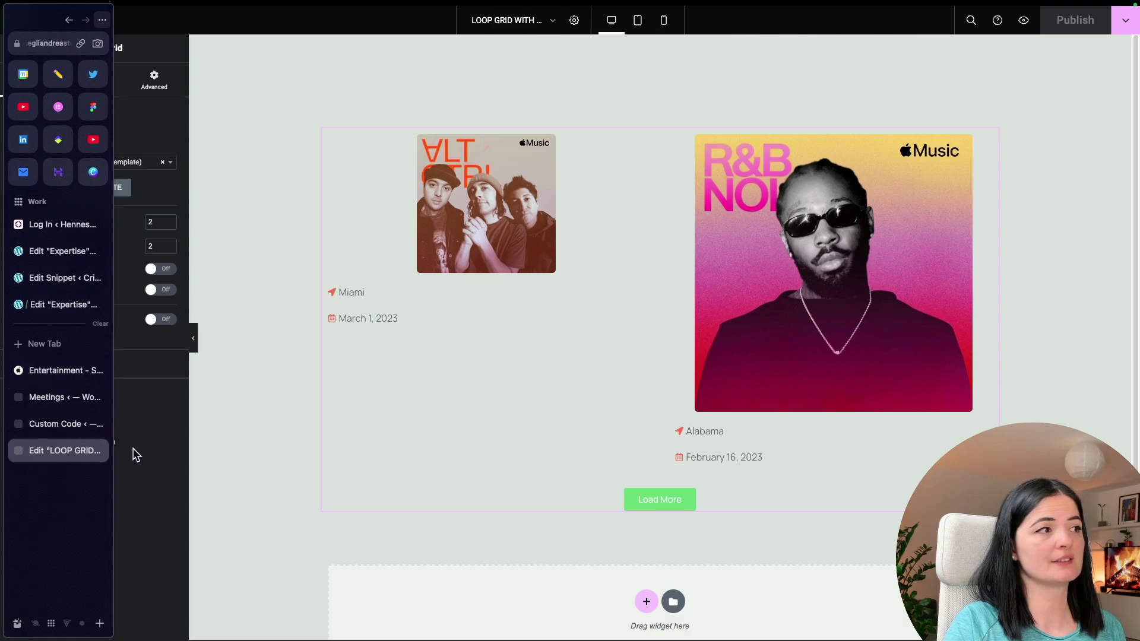
left_click(49, 425)
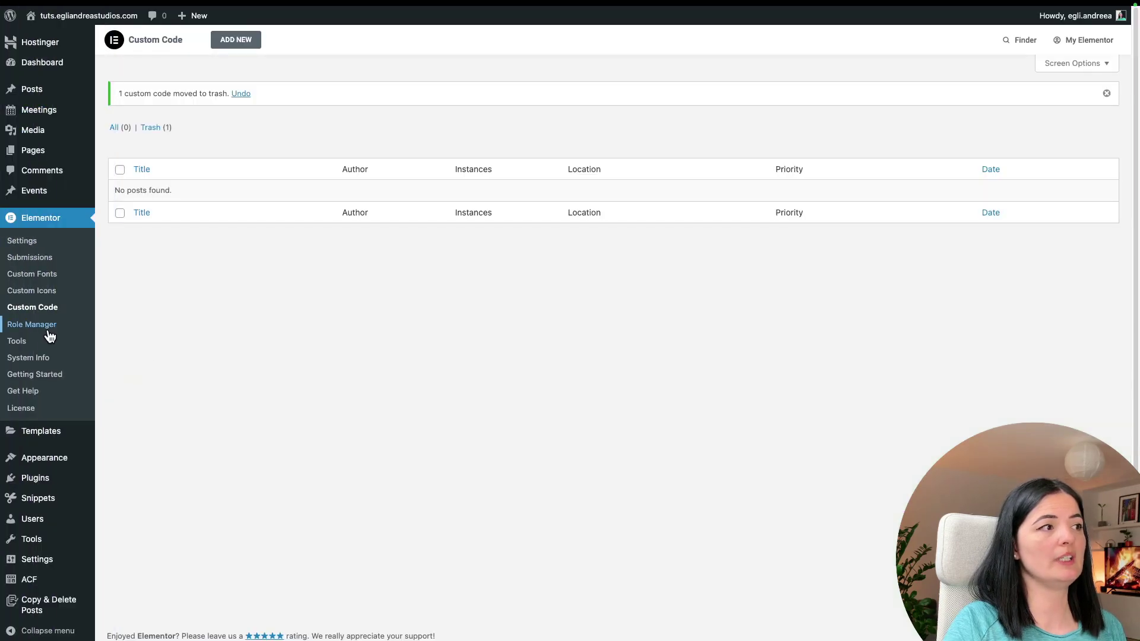
scroll(50, 475, "down", 1)
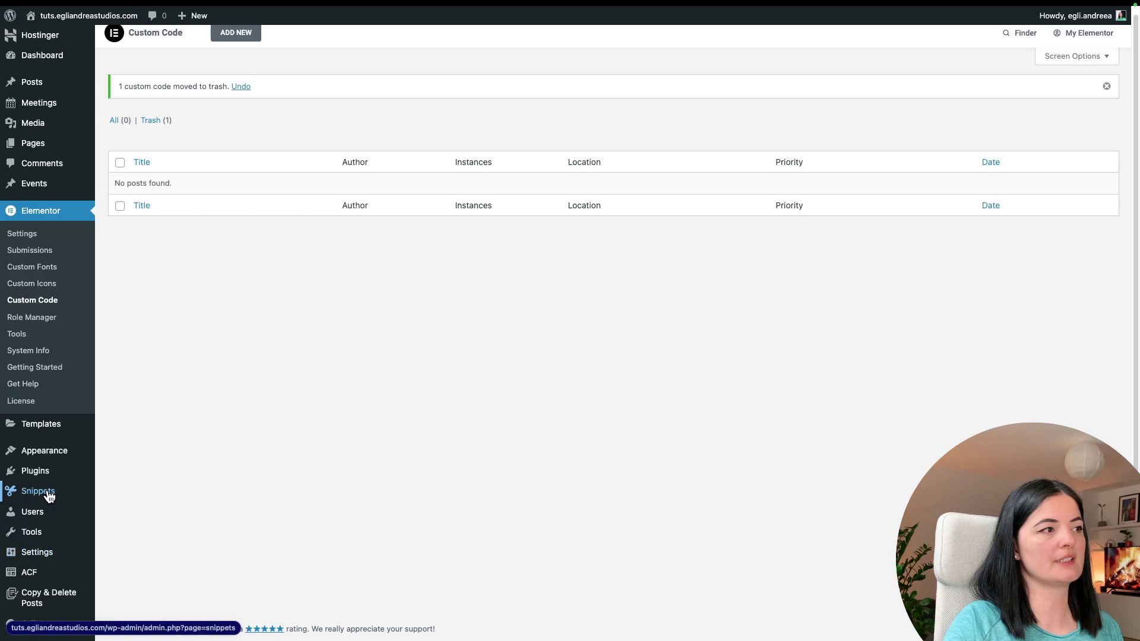
left_click(48, 498)
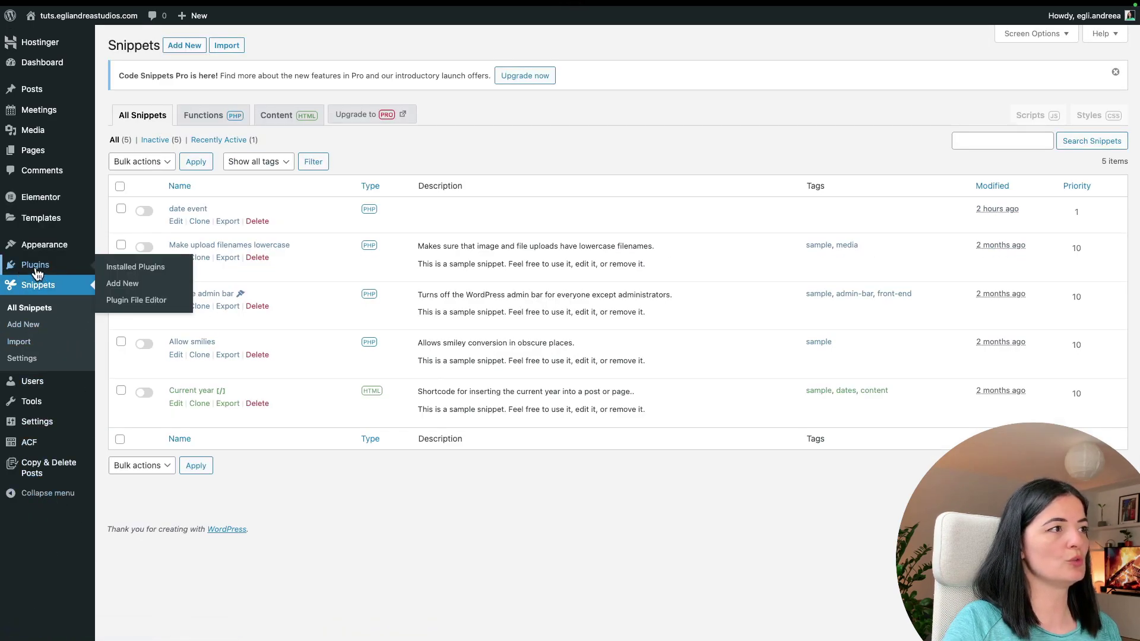
Search the plugin directory for "code snippets"
left_click(80, 266)
left_click(23, 304)
left_click(1045, 115)
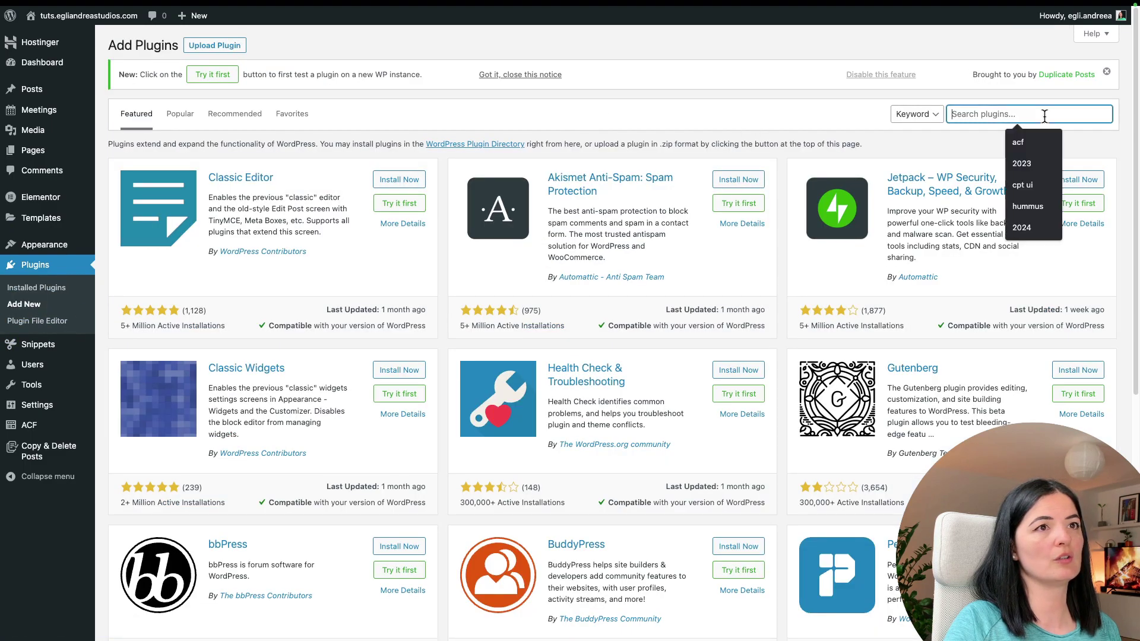
type("code")
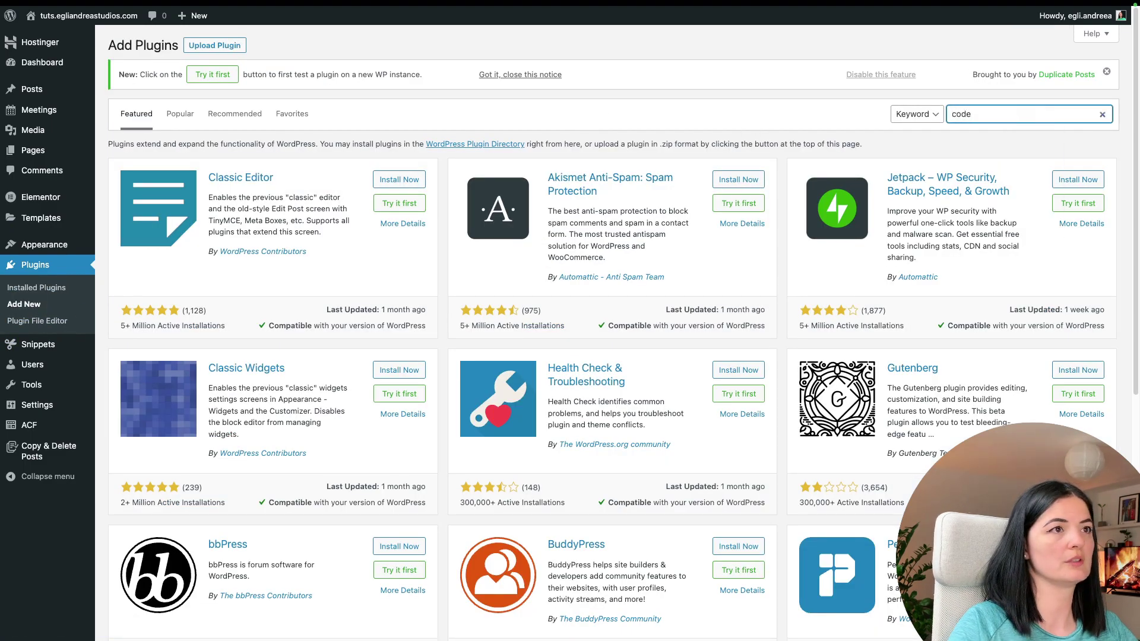
type(" sni")
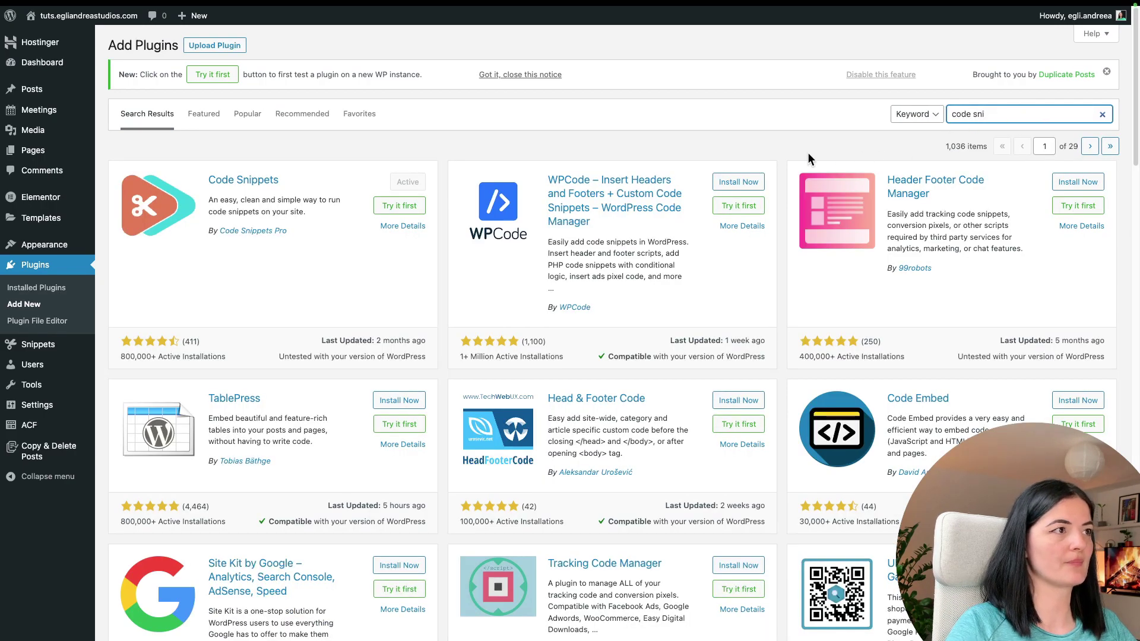
type("ppets")
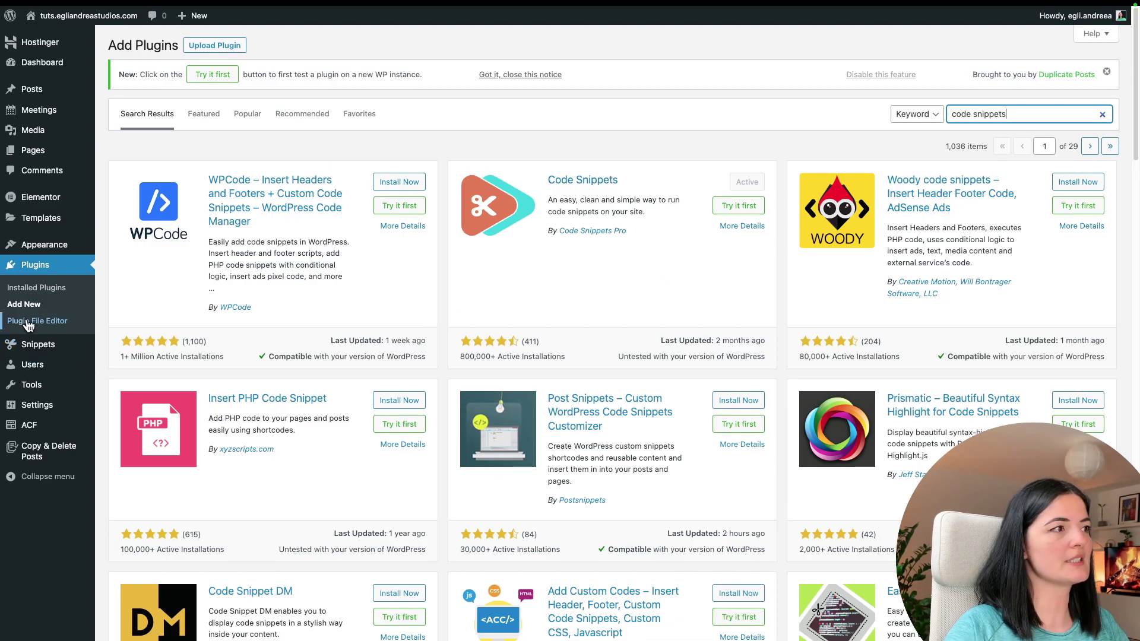
Check the installed plugins, and activate the "date event" snippet in the snippets list
mouse_move(50, 352)
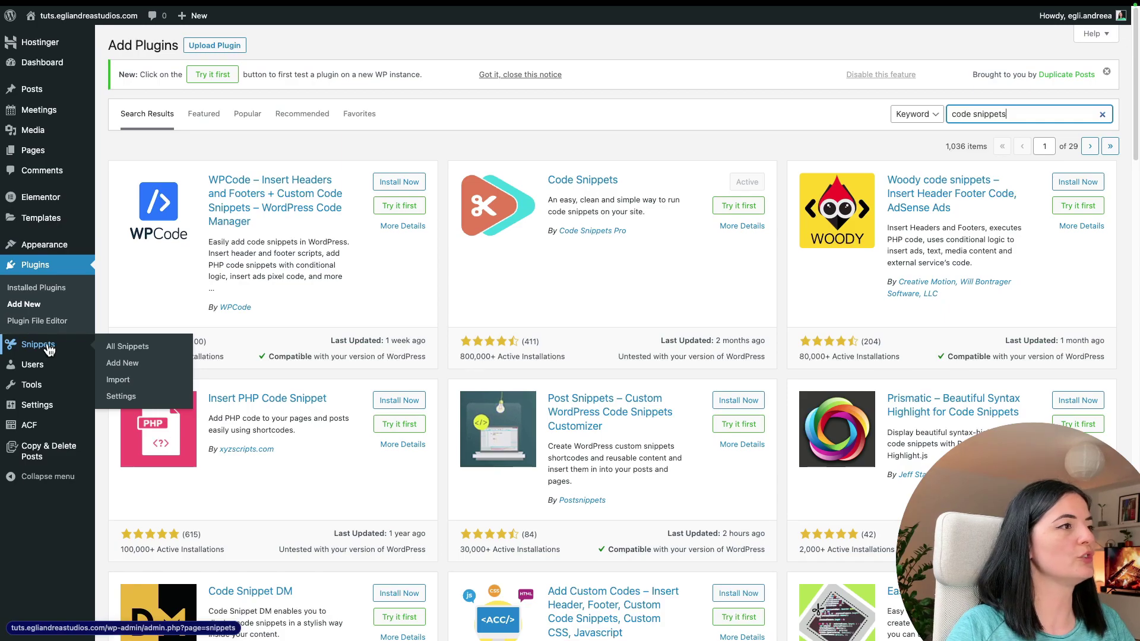
left_click(40, 289)
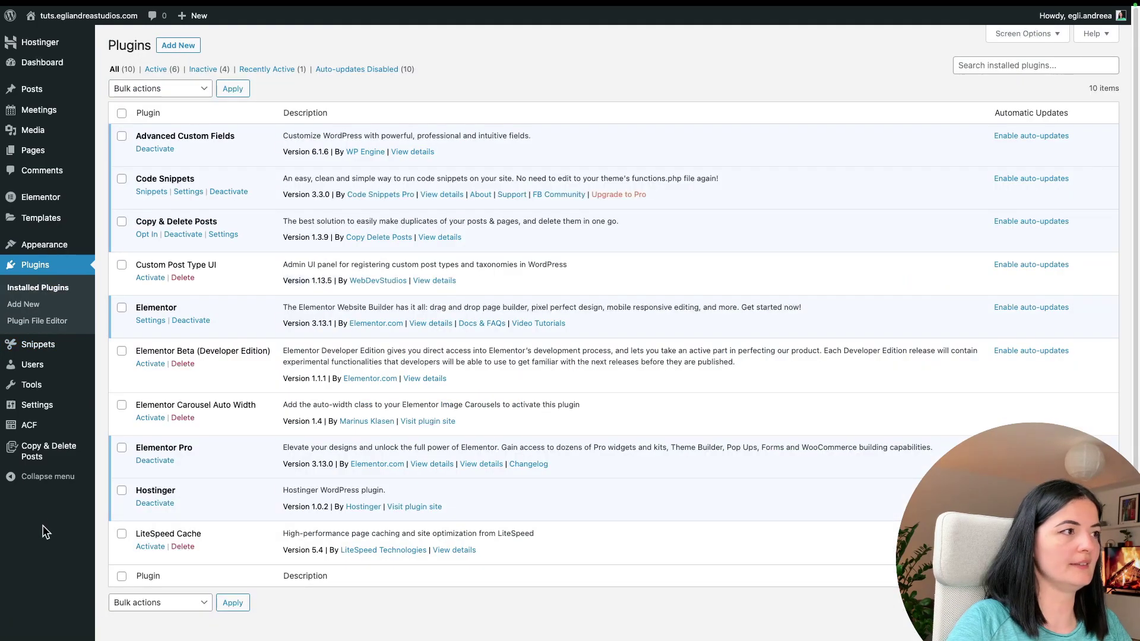
left_click(45, 347)
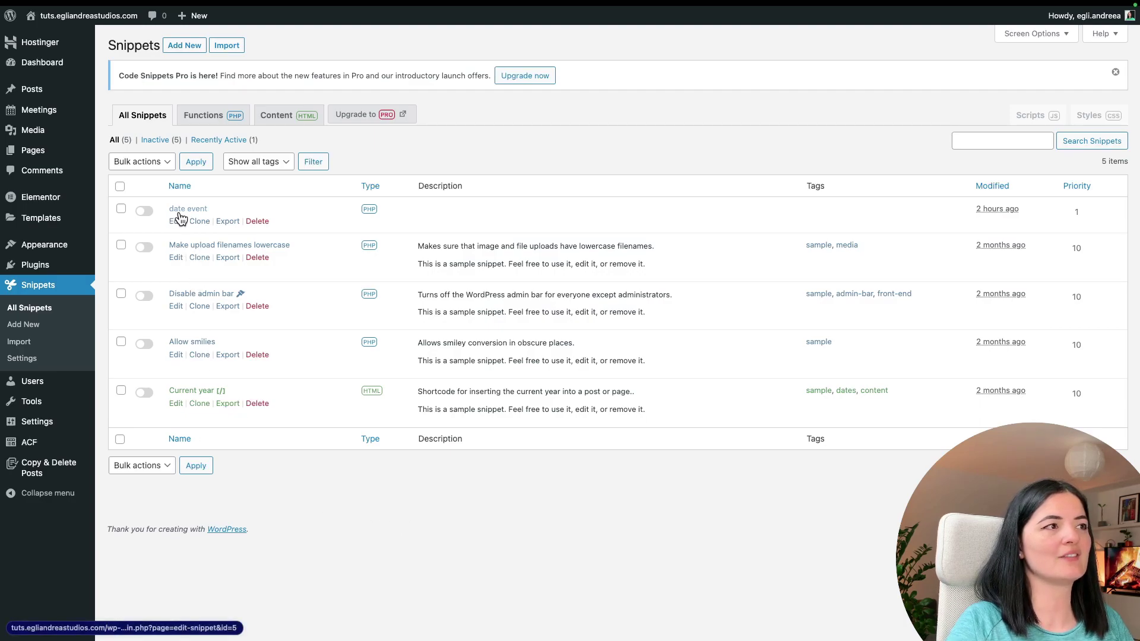
left_click(142, 212)
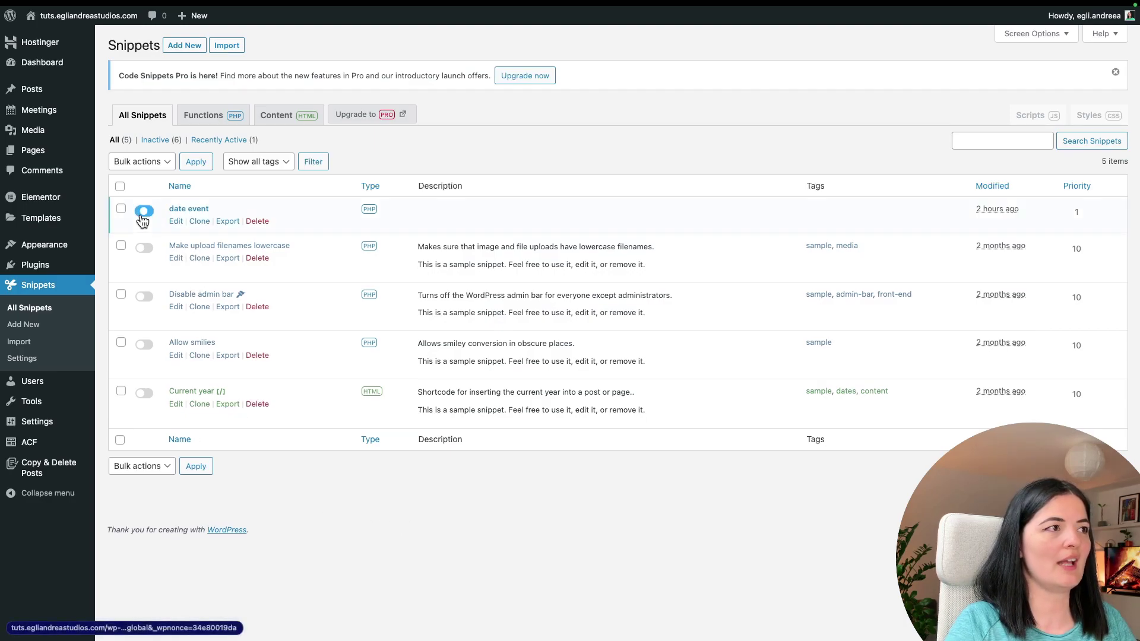
Open the "date event" snippet and examine the elementor/query/filter_date function, especially the field name used as its meta query key
left_click(176, 222)
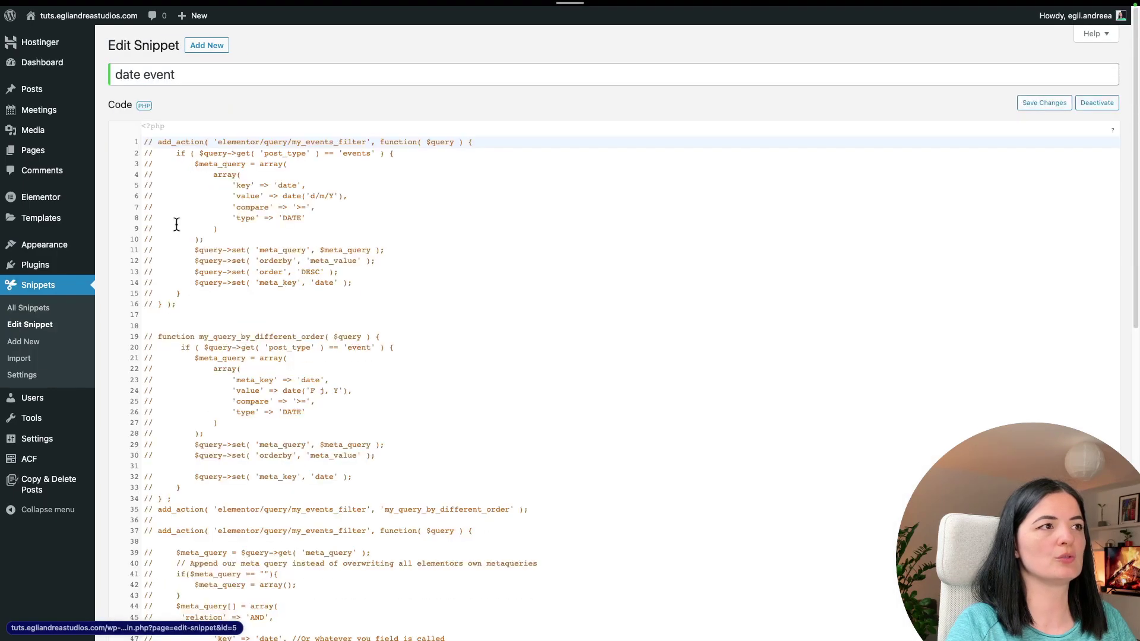
scroll(498, 362, "down", 2)
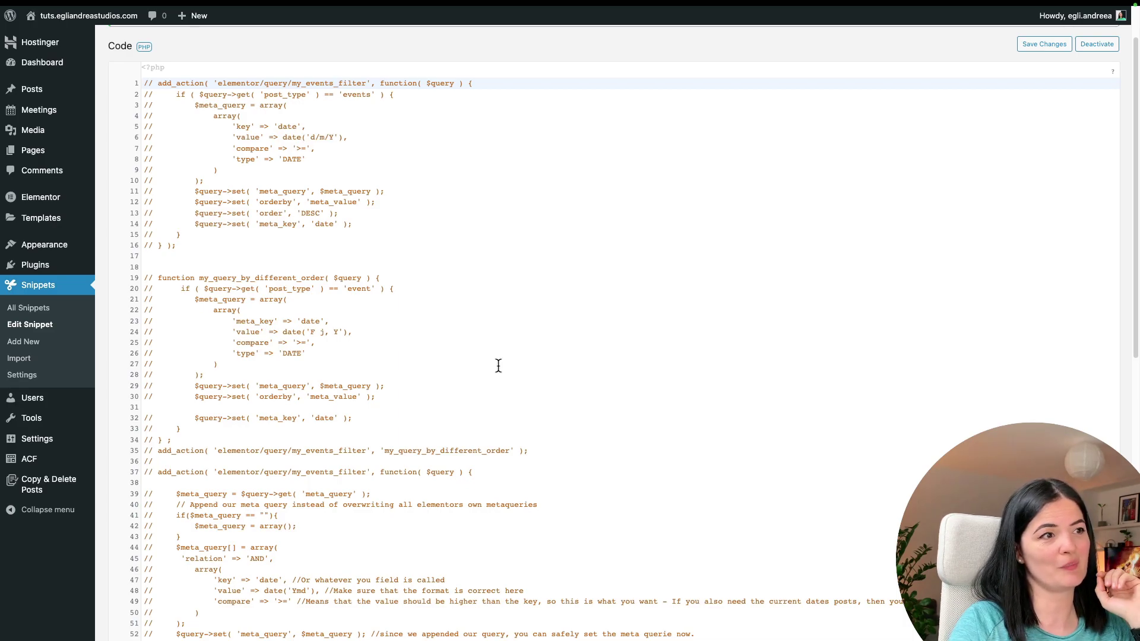
scroll(605, 412, "down", 6)
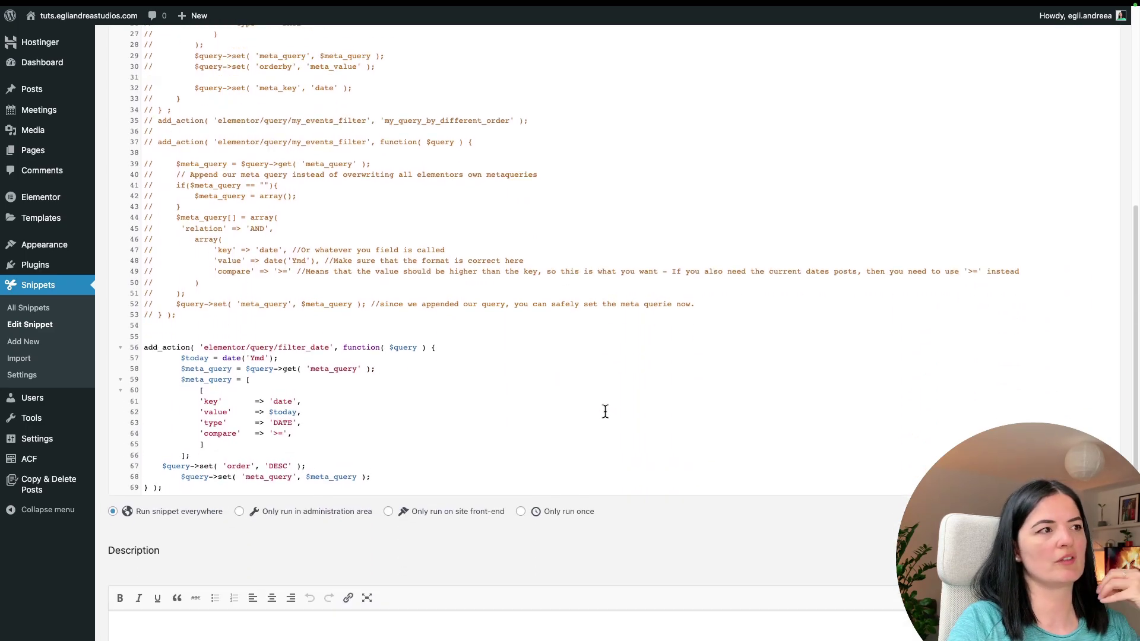
left_click(563, 425)
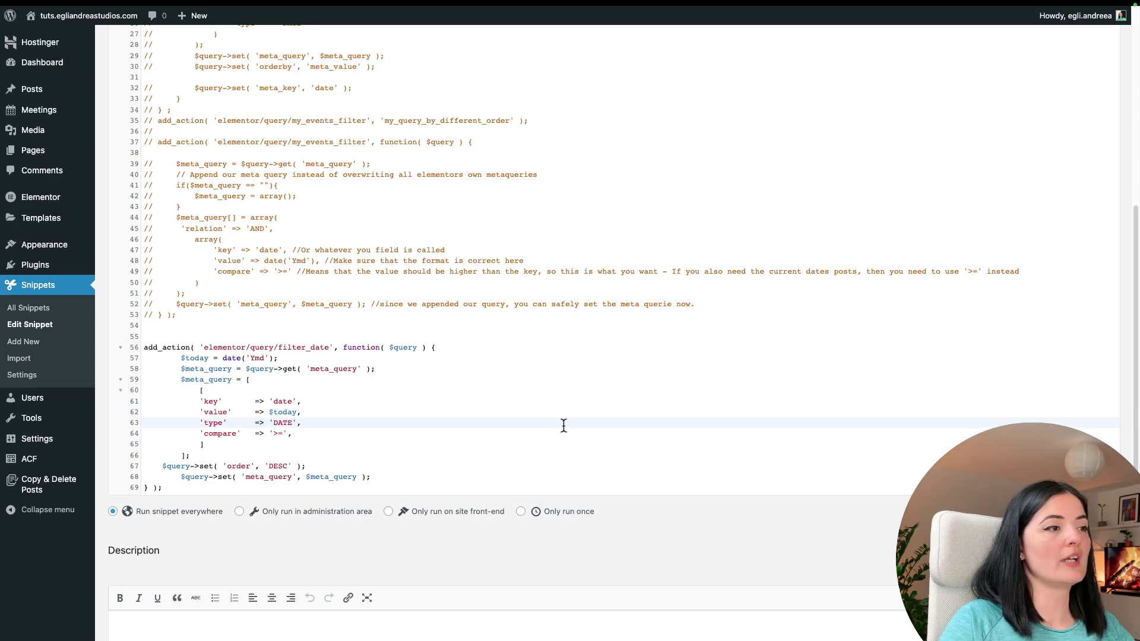
left_click(391, 437)
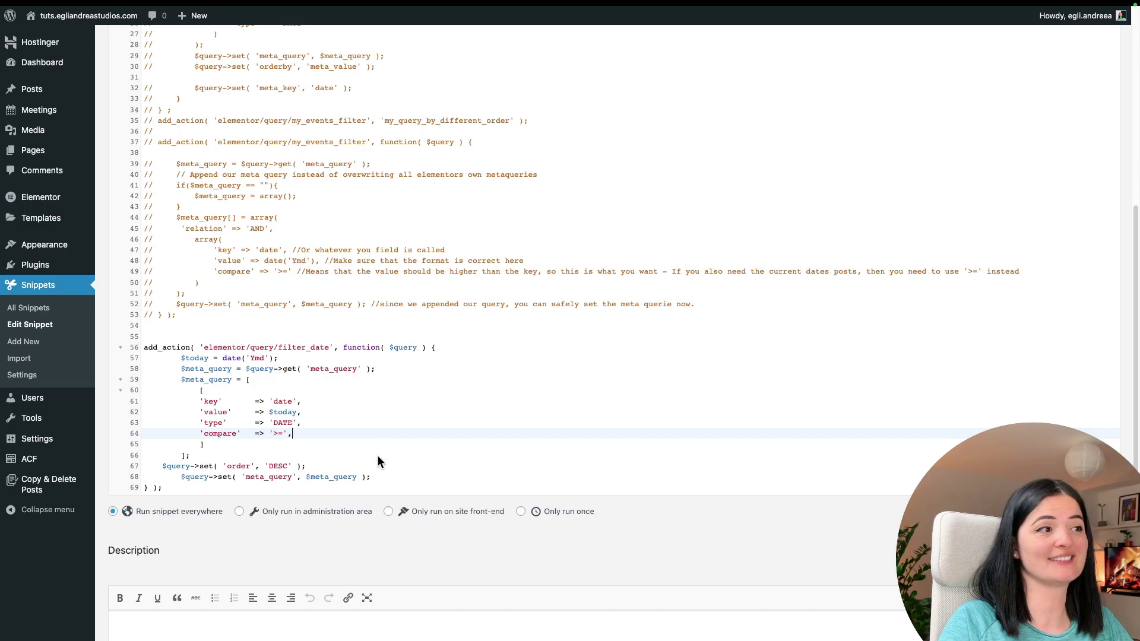
double_click(276, 401)
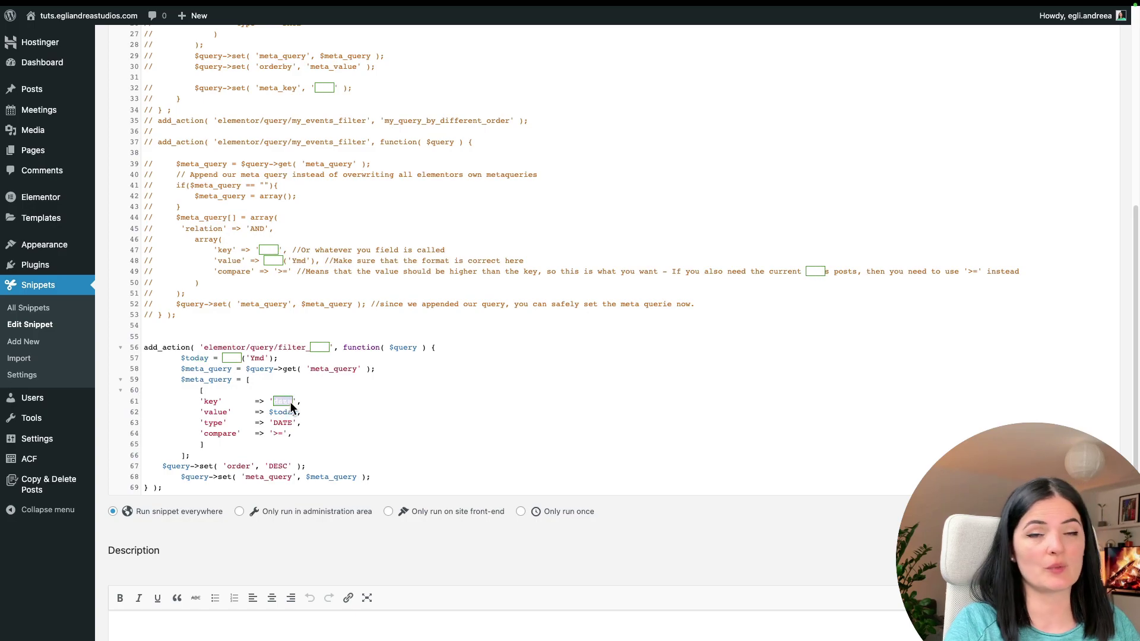
left_click(290, 401)
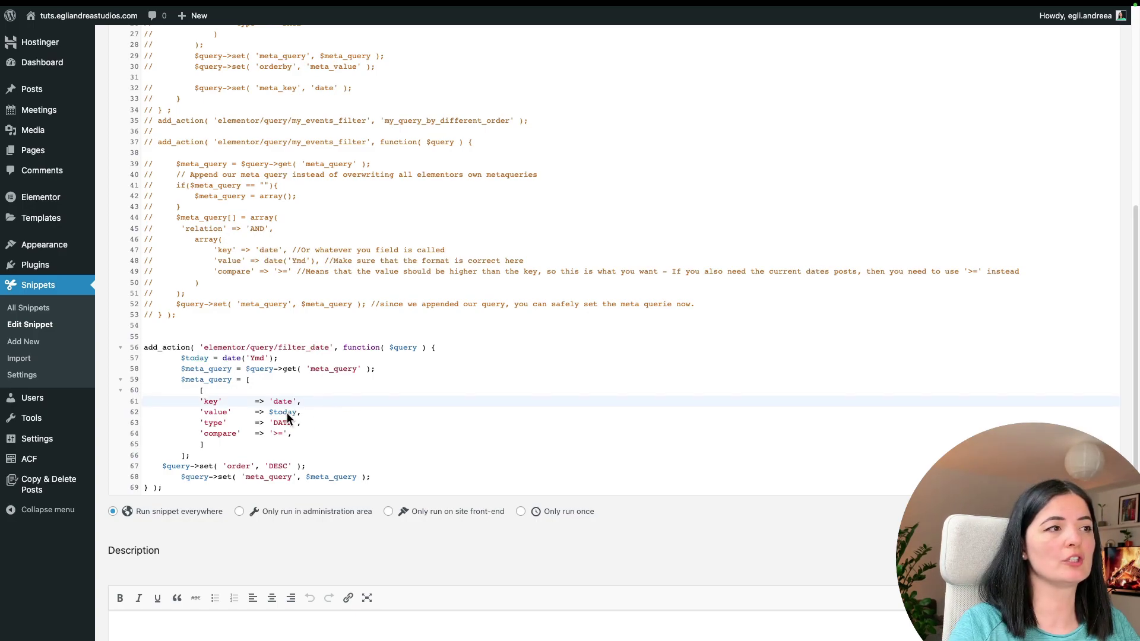
left_click_drag(273, 401, 290, 401)
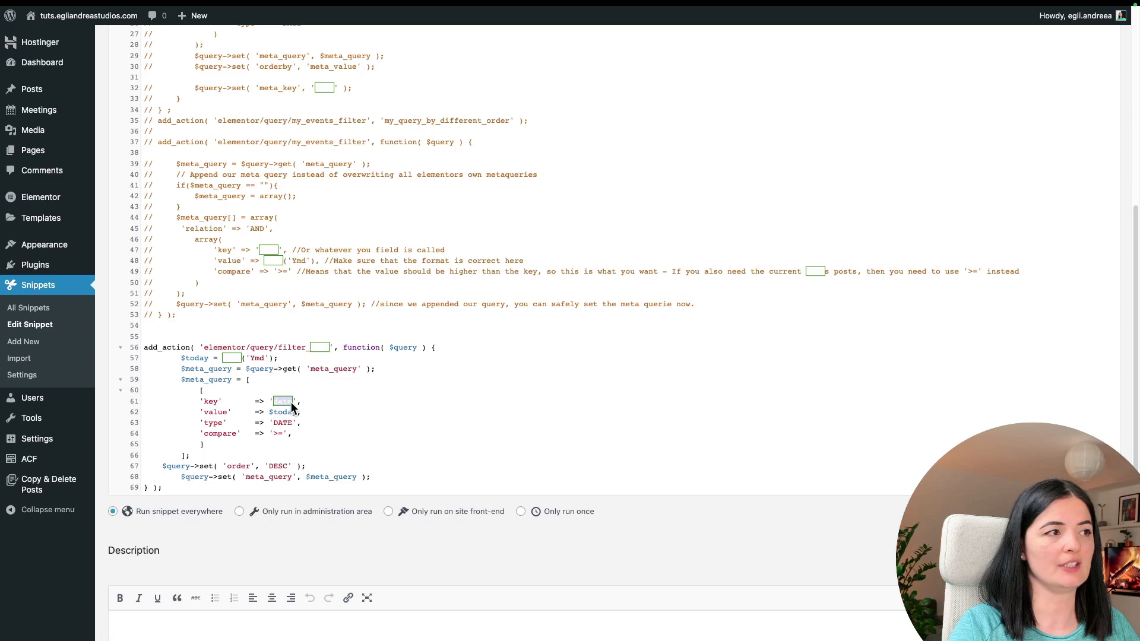
Open the ACF Meeting fields group and check the Date field's field name
left_click(38, 461)
mouse_move(160, 260)
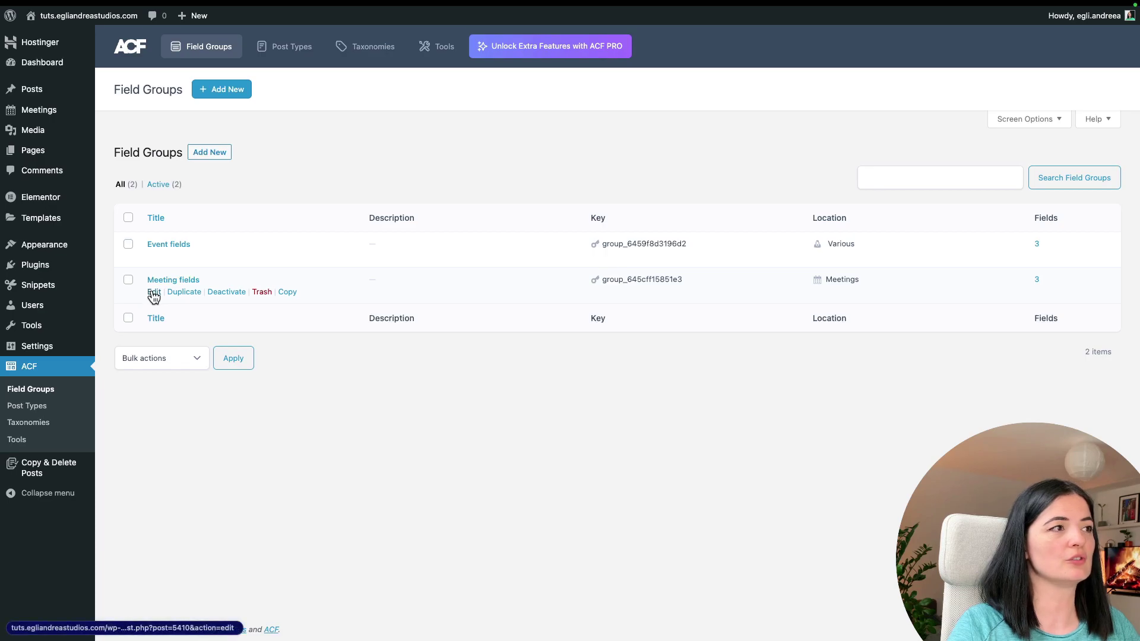
left_click(154, 294)
left_click(181, 256)
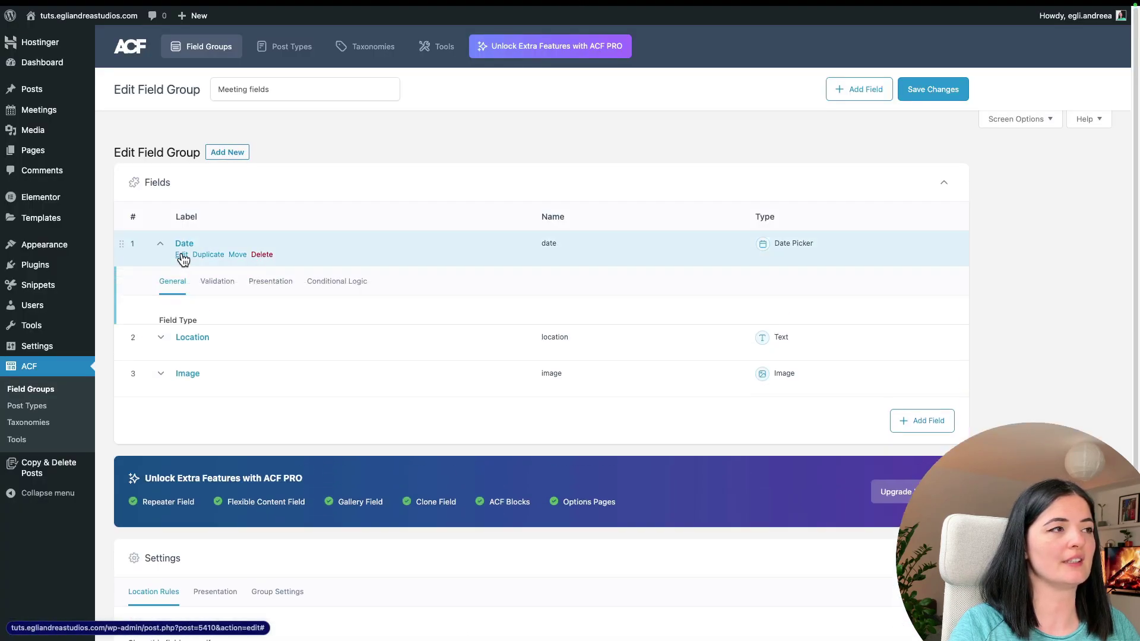
double_click(170, 485)
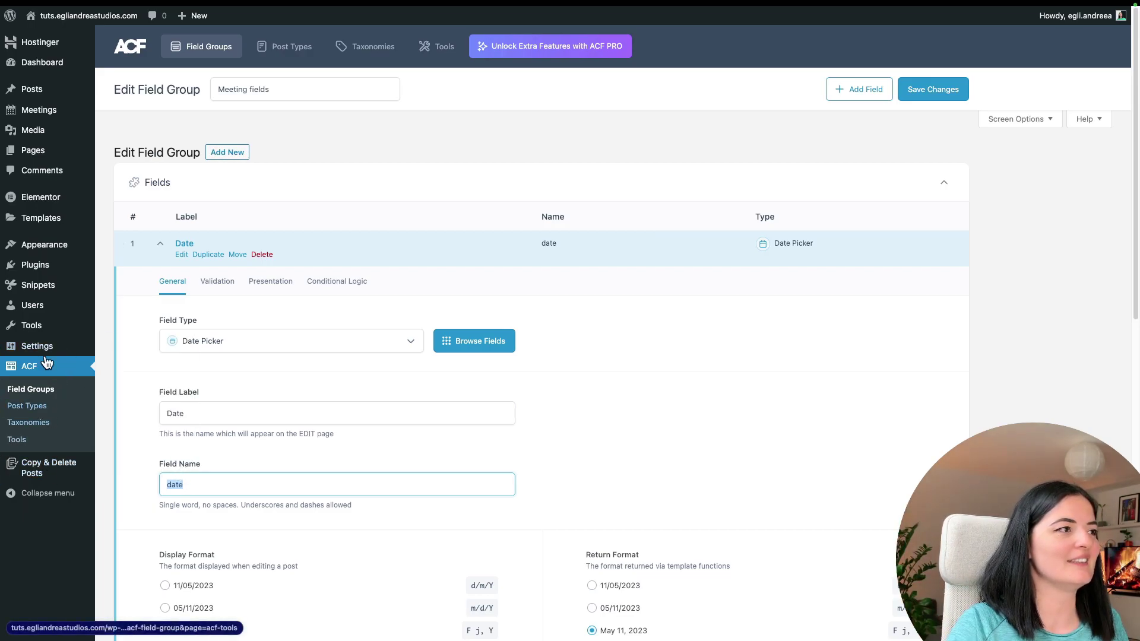
Reopen the "date event" snippet and return to its filter_date function
left_click(39, 286)
left_click(175, 221)
scroll(280, 502, "down", 8)
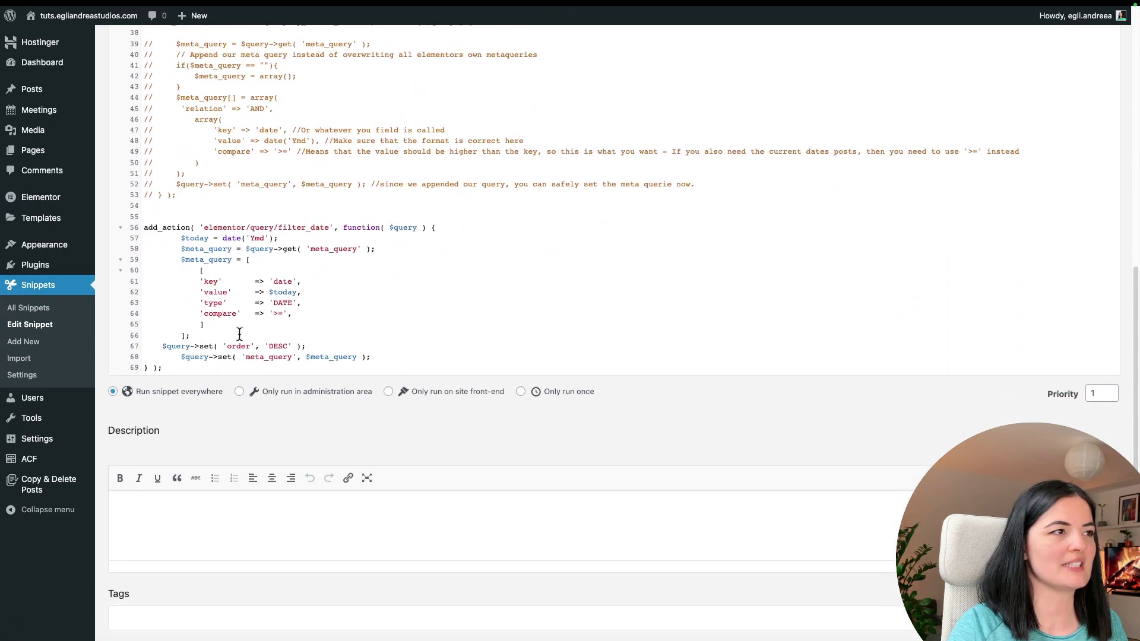
Examine the meta query key and the date format used for $today in the filter_date function
double_click(280, 282)
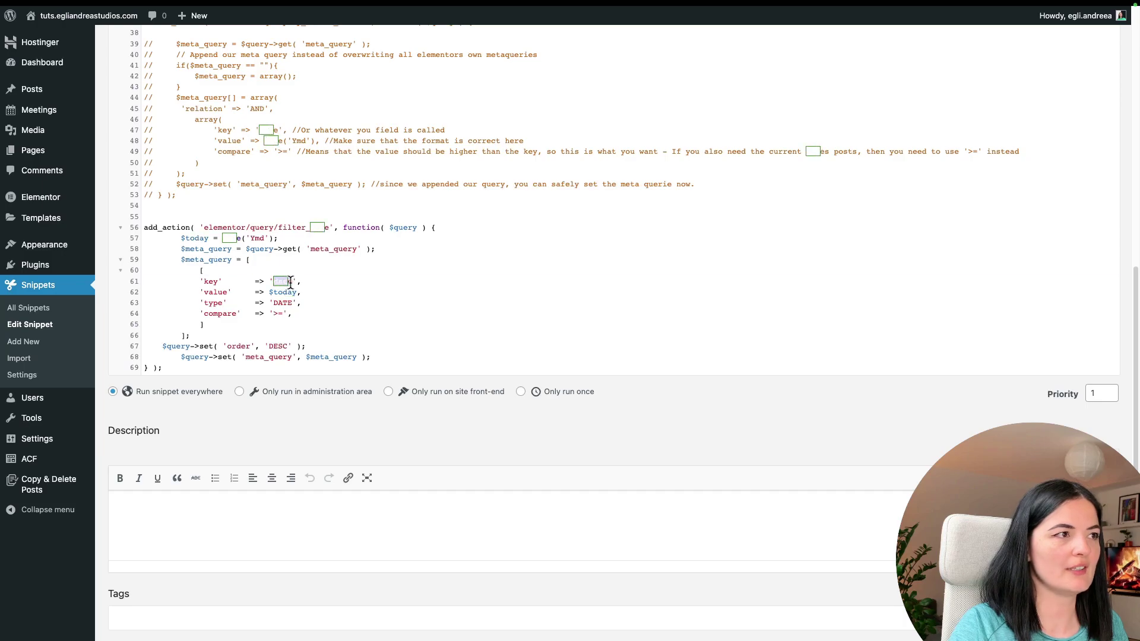
left_click(371, 277)
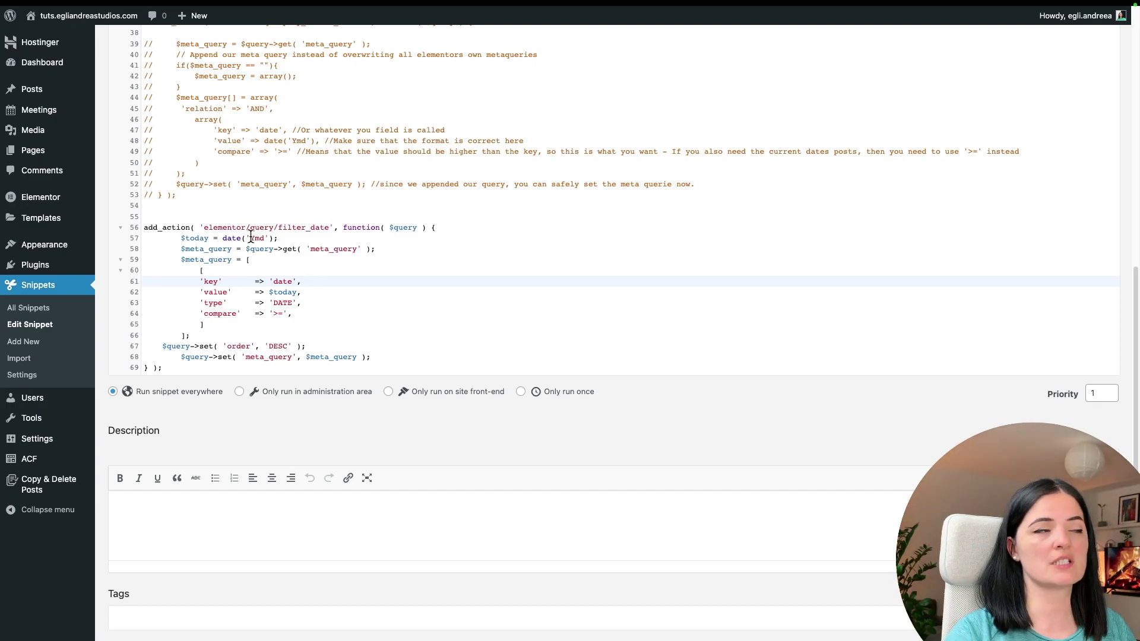
left_click_drag(250, 237, 264, 237)
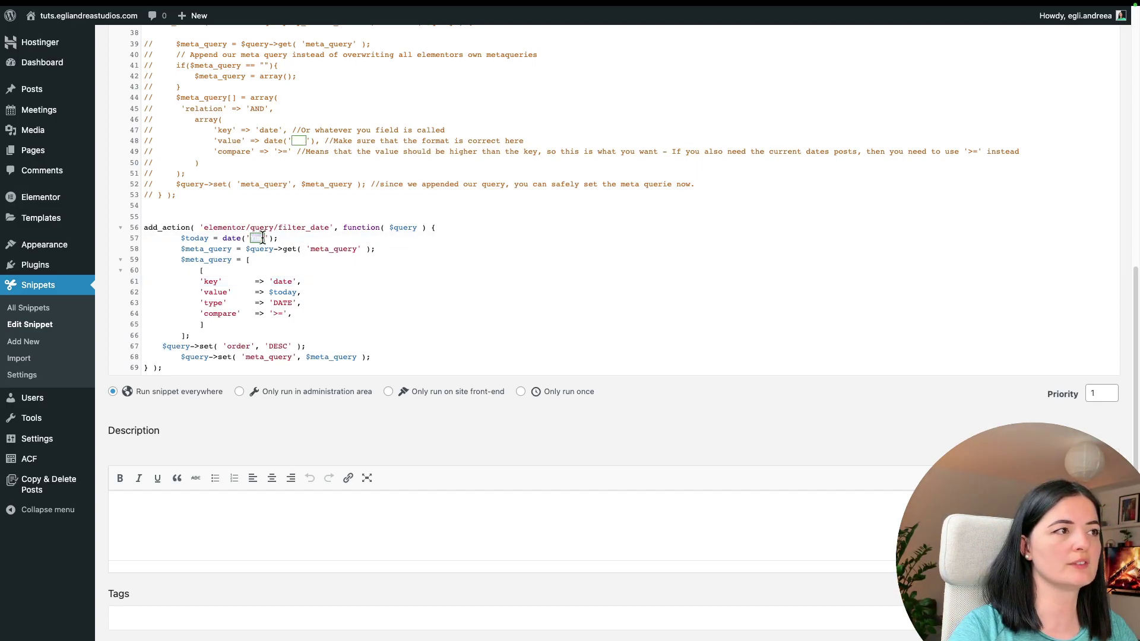
left_click(410, 290)
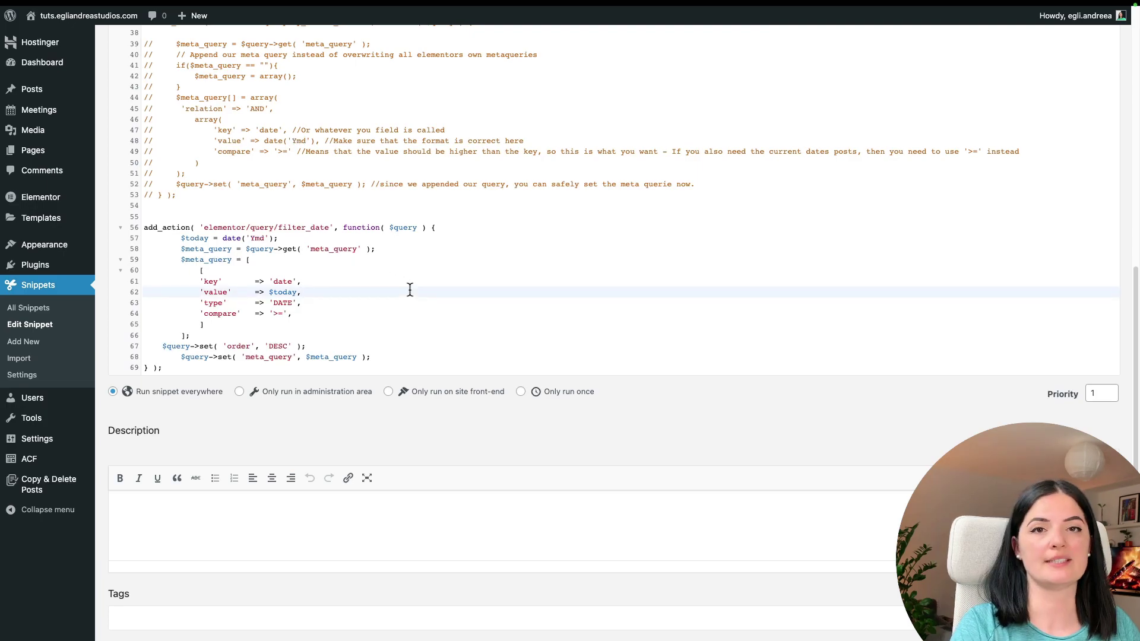
Open the ACF Meeting fields group and check the Date field's display and return formats
left_click(30, 460)
left_click(154, 293)
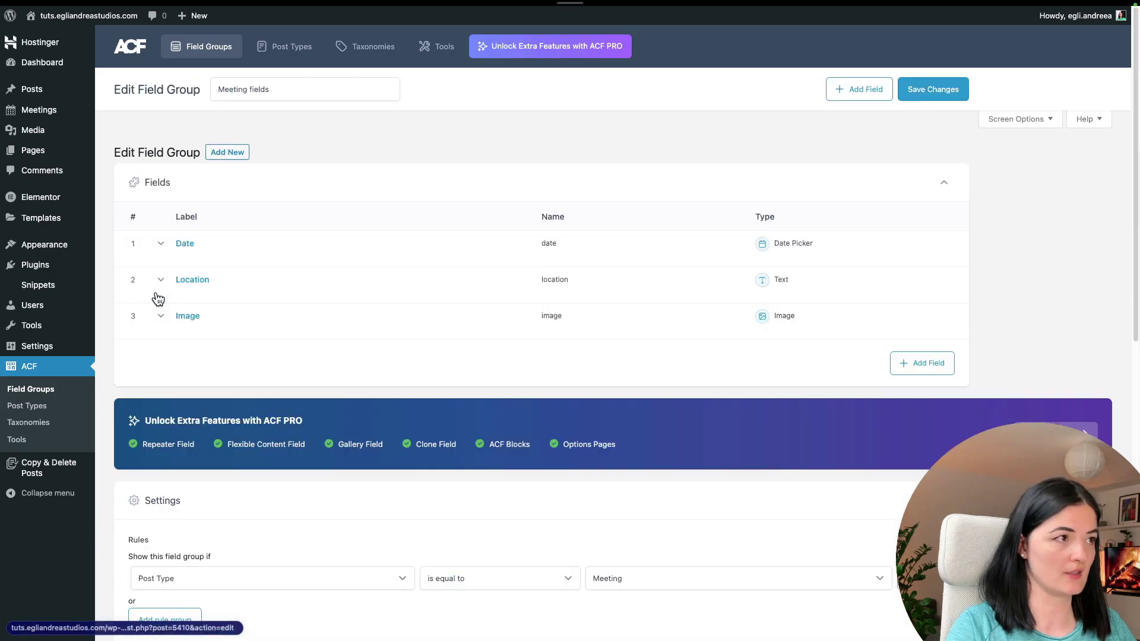
left_click(184, 243)
scroll(433, 522, "down", 2)
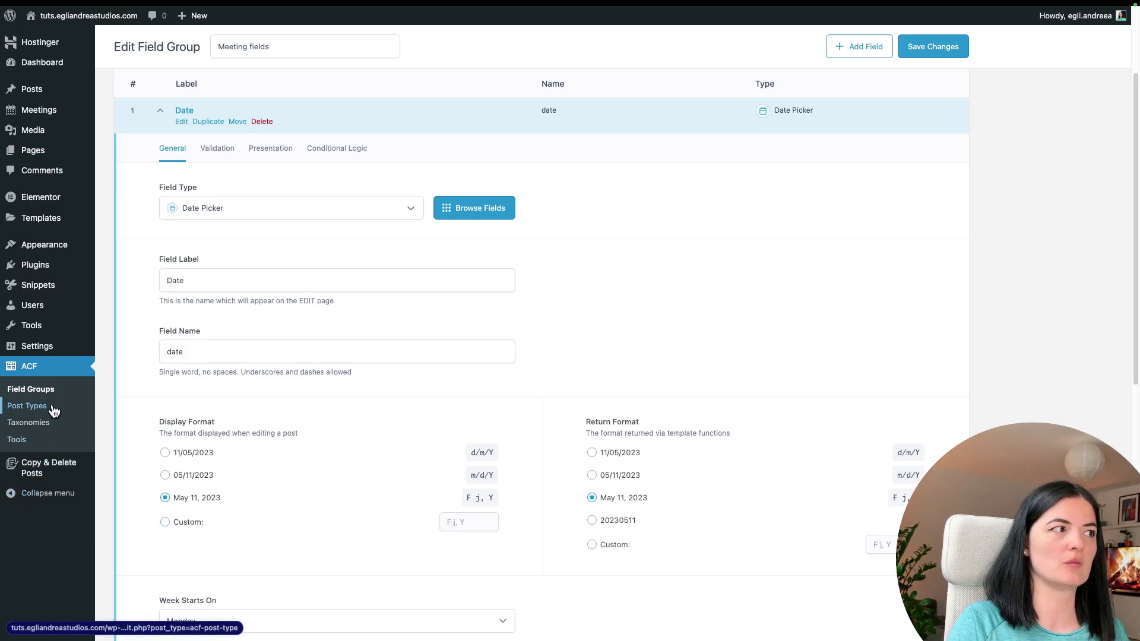
Reopen the "date event" snippet and copy the query name filter_date from its add_action line
mouse_move(40, 356)
mouse_move(67, 271)
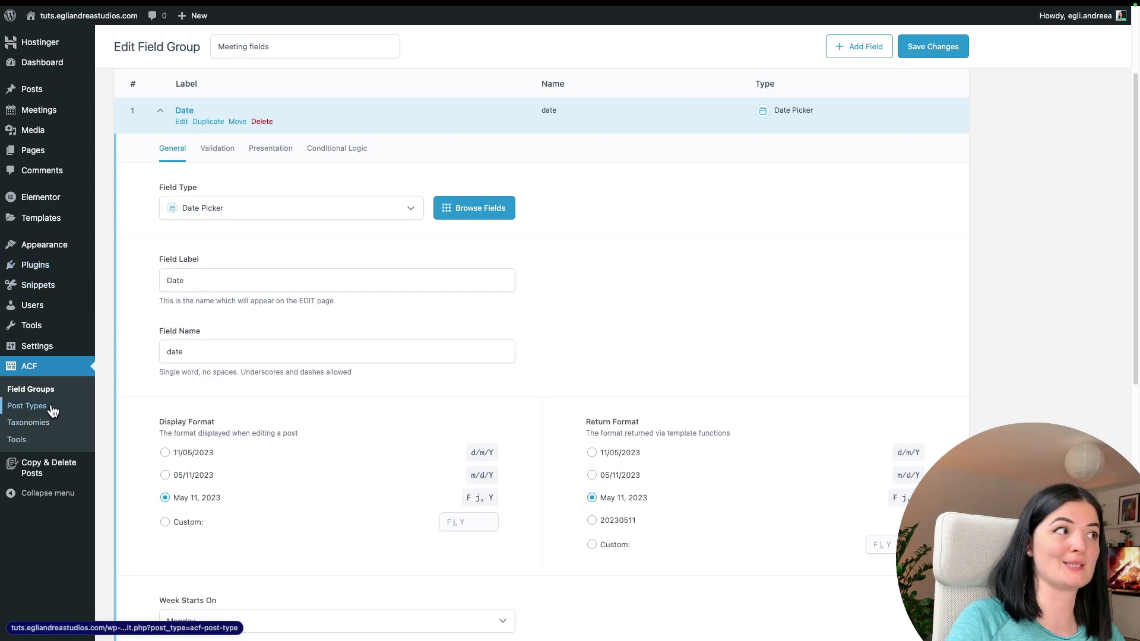
left_click(52, 285)
left_click(176, 223)
left_click(386, 337)
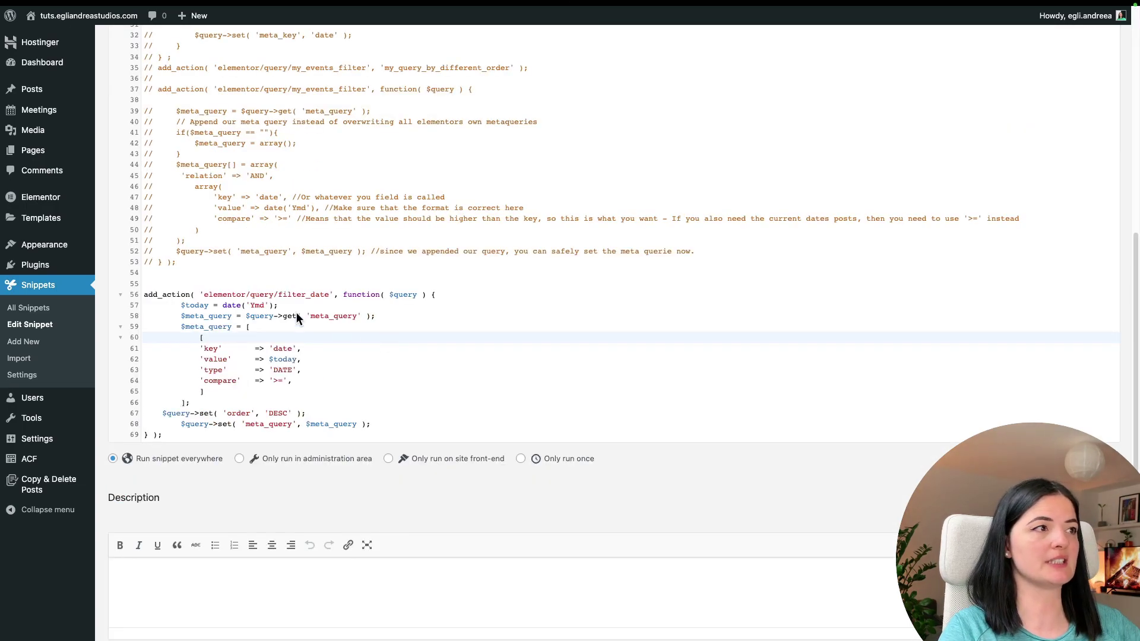
left_click_drag(279, 294, 326, 293)
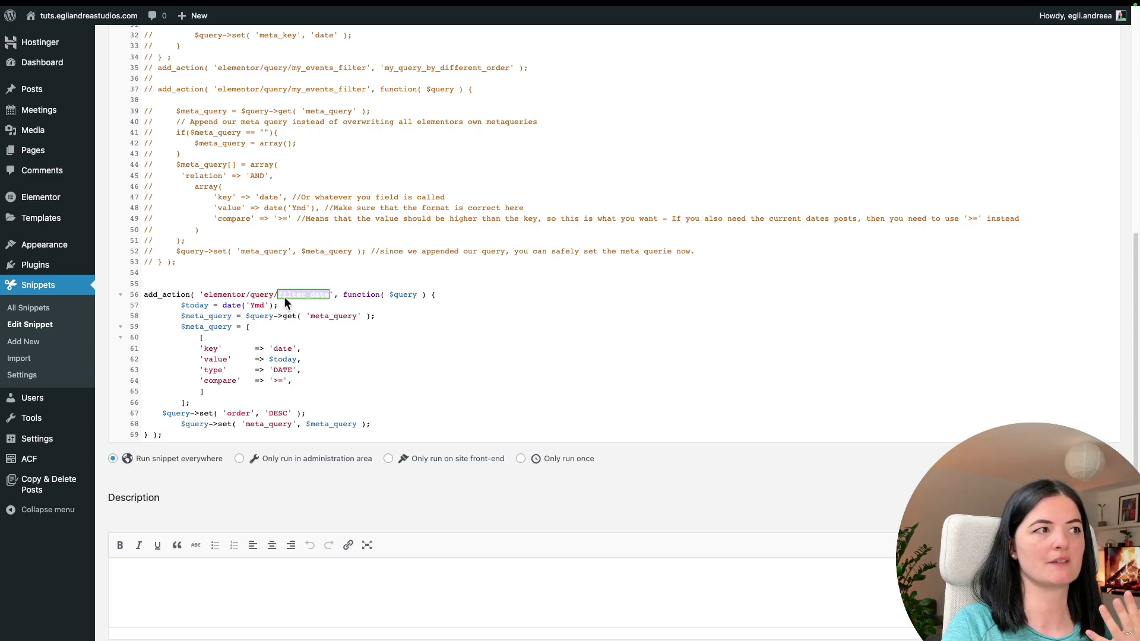
left_click(339, 296)
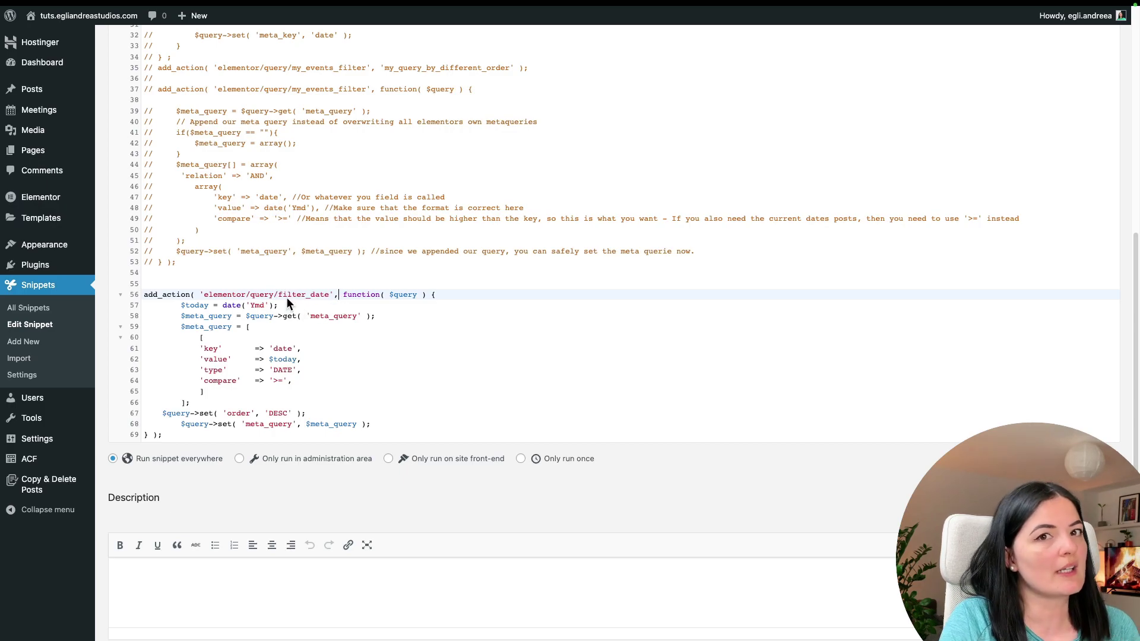
left_click_drag(279, 294, 328, 296)
key("ctrl+c")
left_click(422, 368)
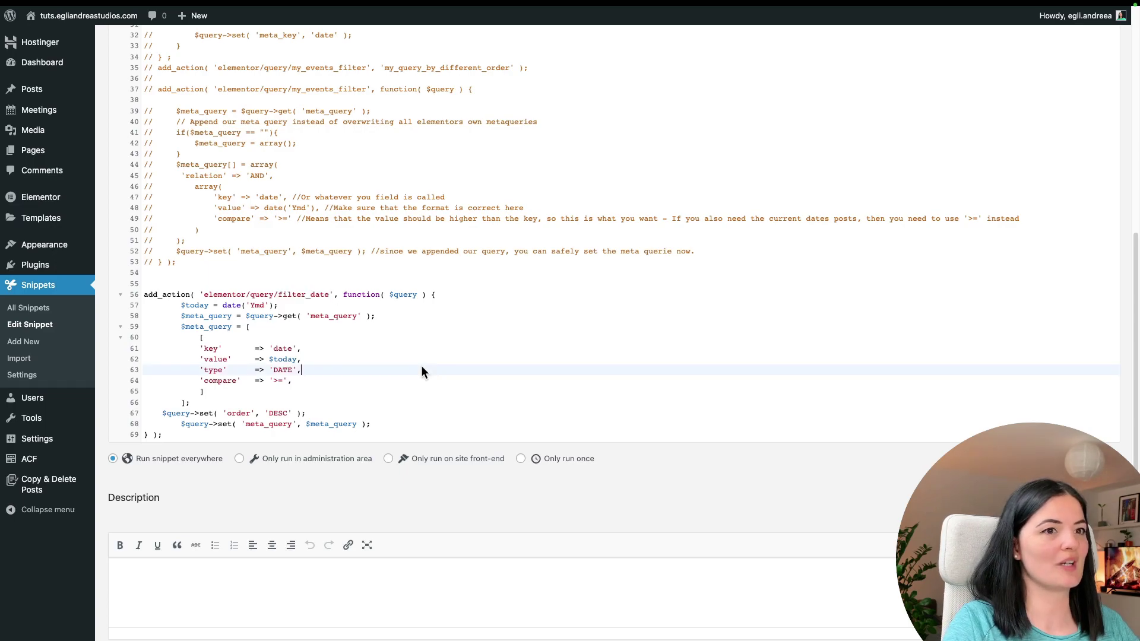
Comment out the $query->set( 'order', 'DESC' ) line in the filter_date function and save the snippet
mouse_move(3, 389)
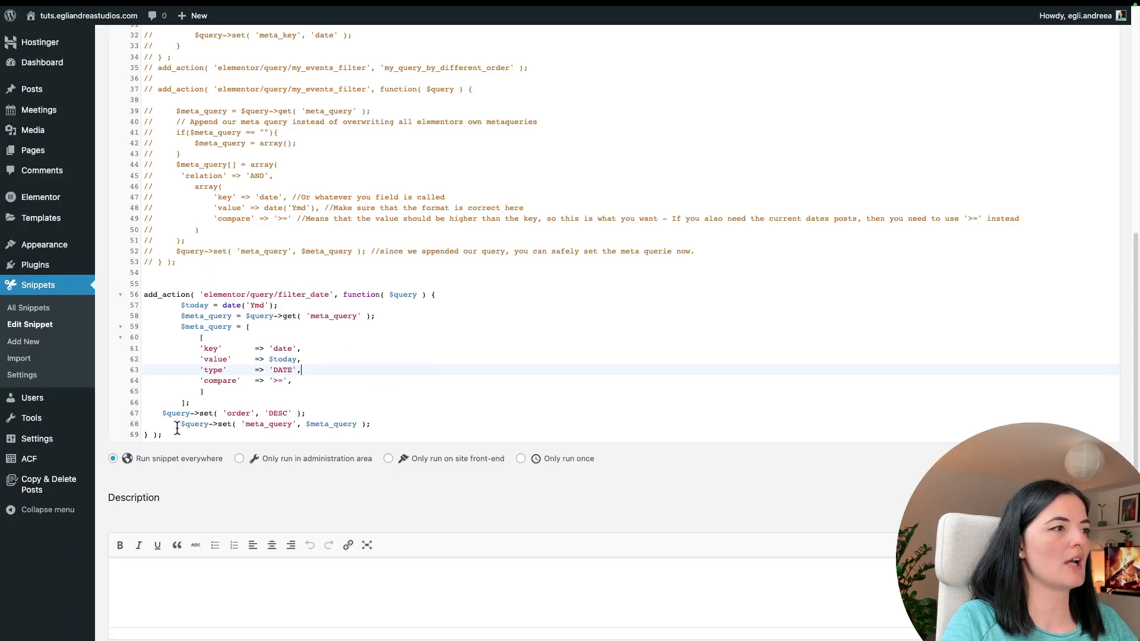
left_click_drag(162, 414, 306, 414)
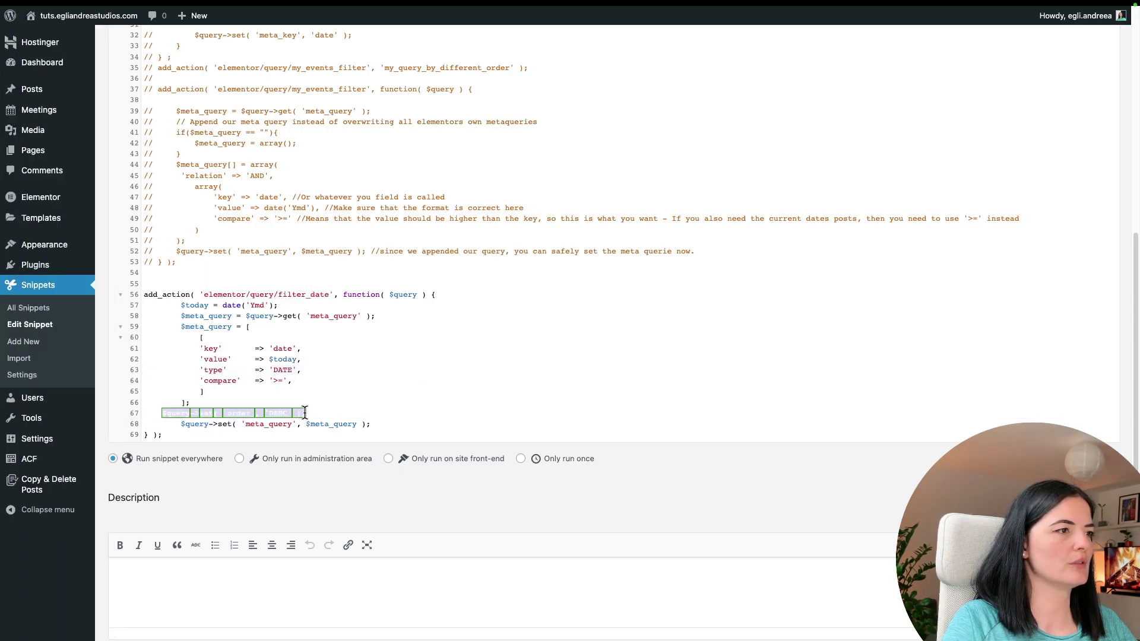
key("super+slash")
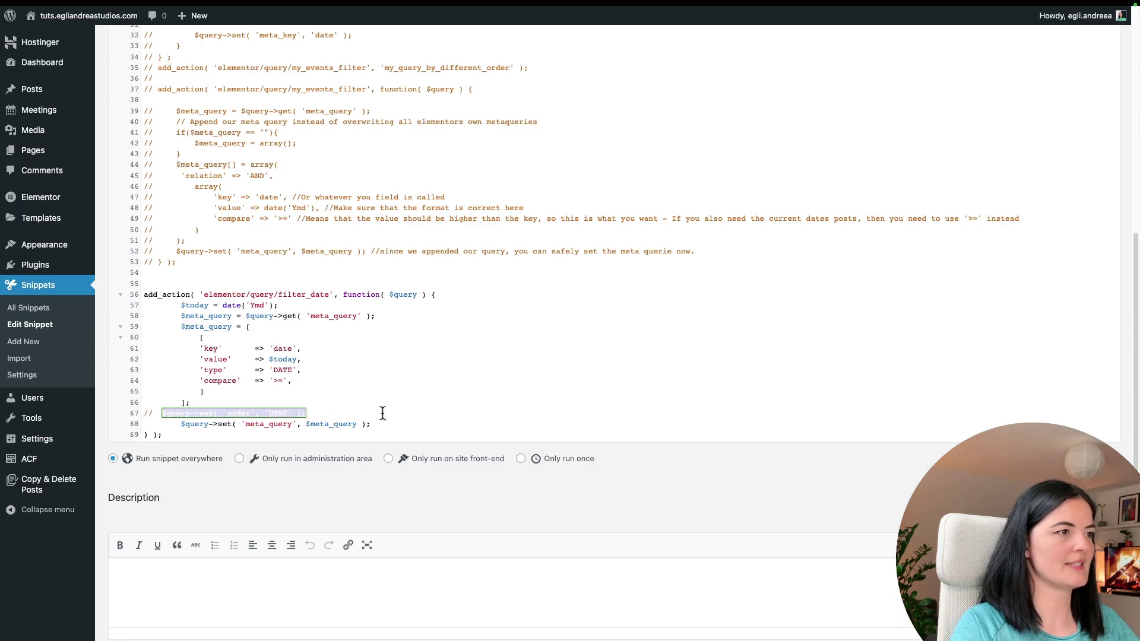
key("super+s")
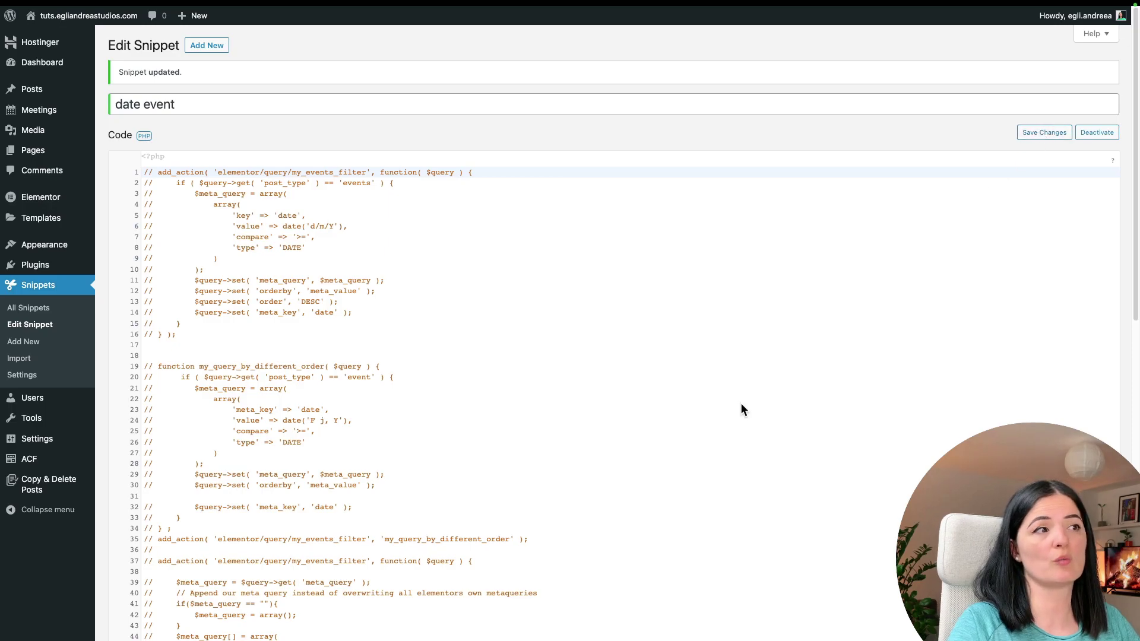
scroll(798, 363, "down", 6)
scroll(874, 348, "up", 6)
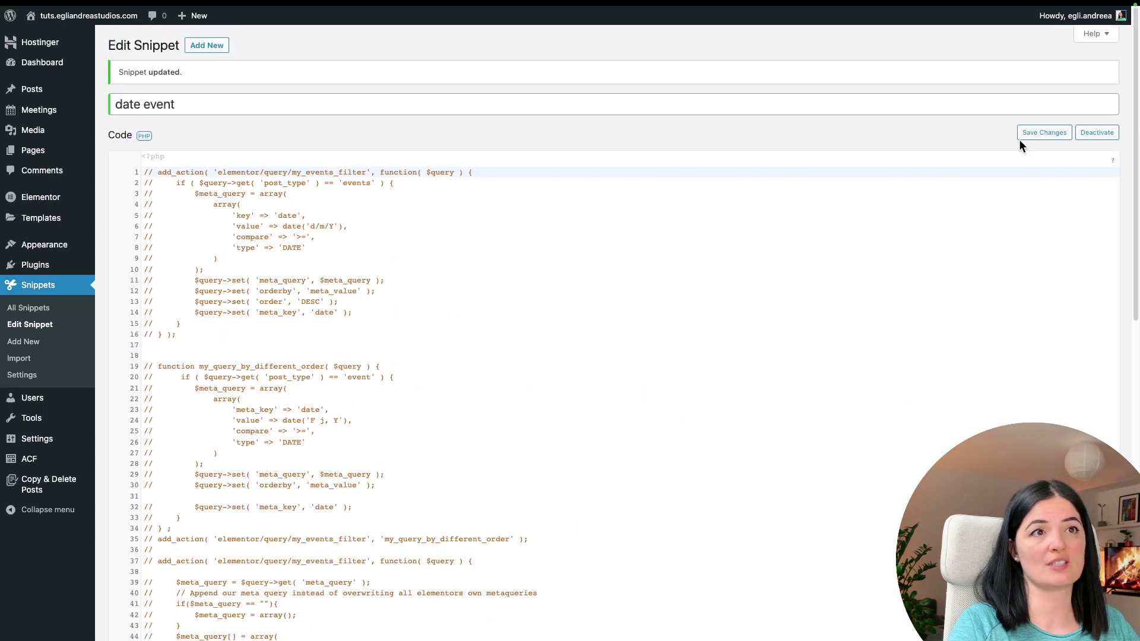
mouse_move(1110, 163)
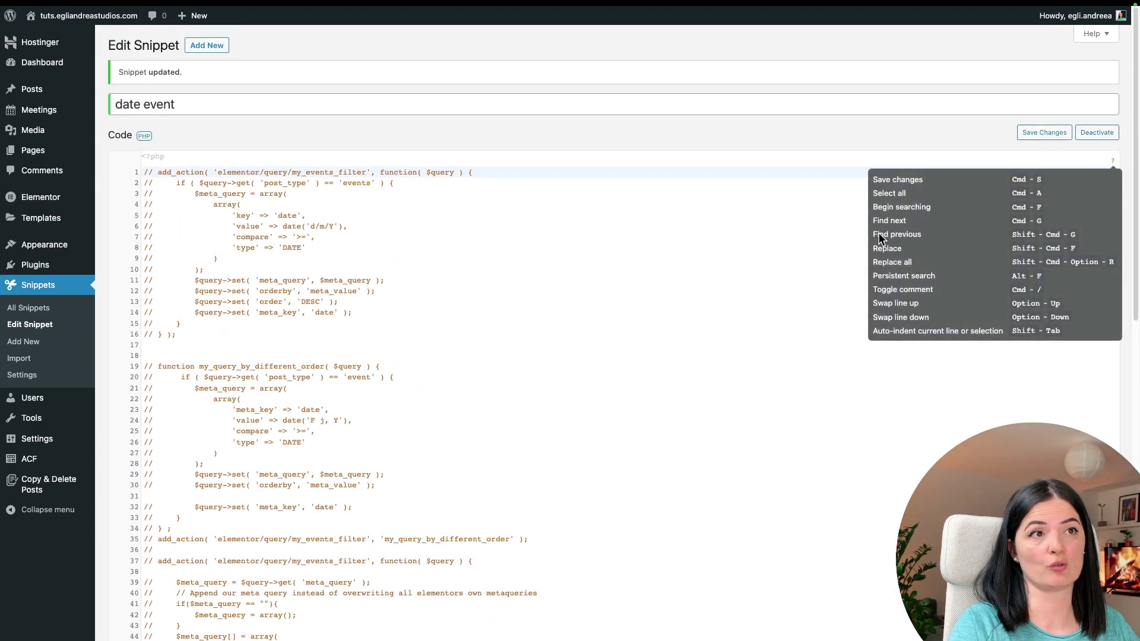
Switch to the Elementor editor, set the loop grid's Query ID to filter_date, and publish the page
mouse_move(28, 401)
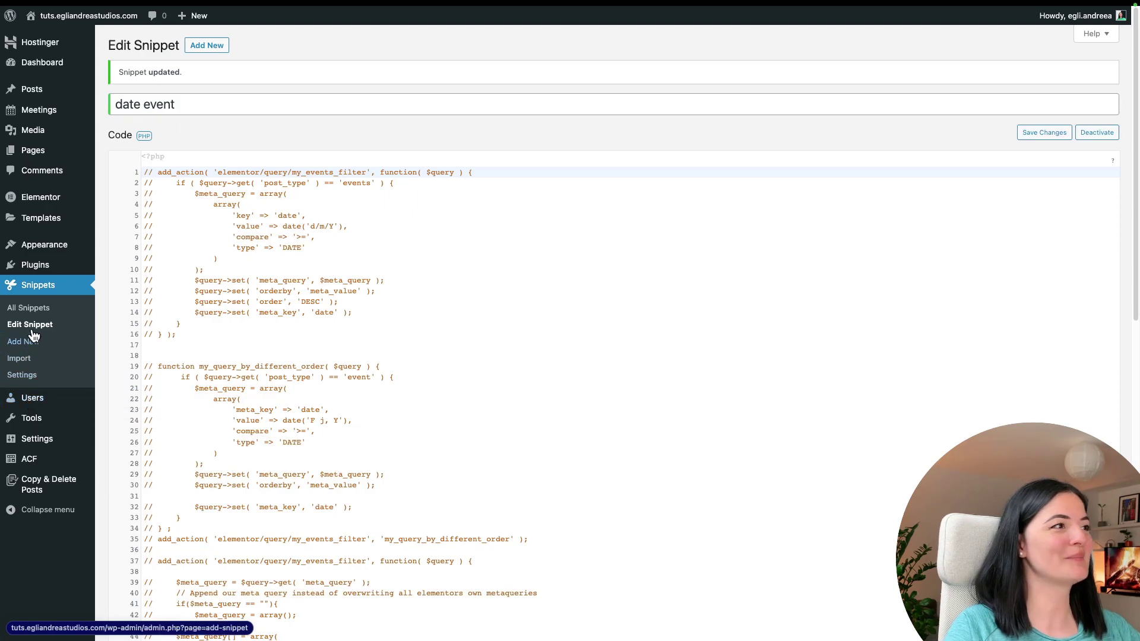
mouse_move(38, 465)
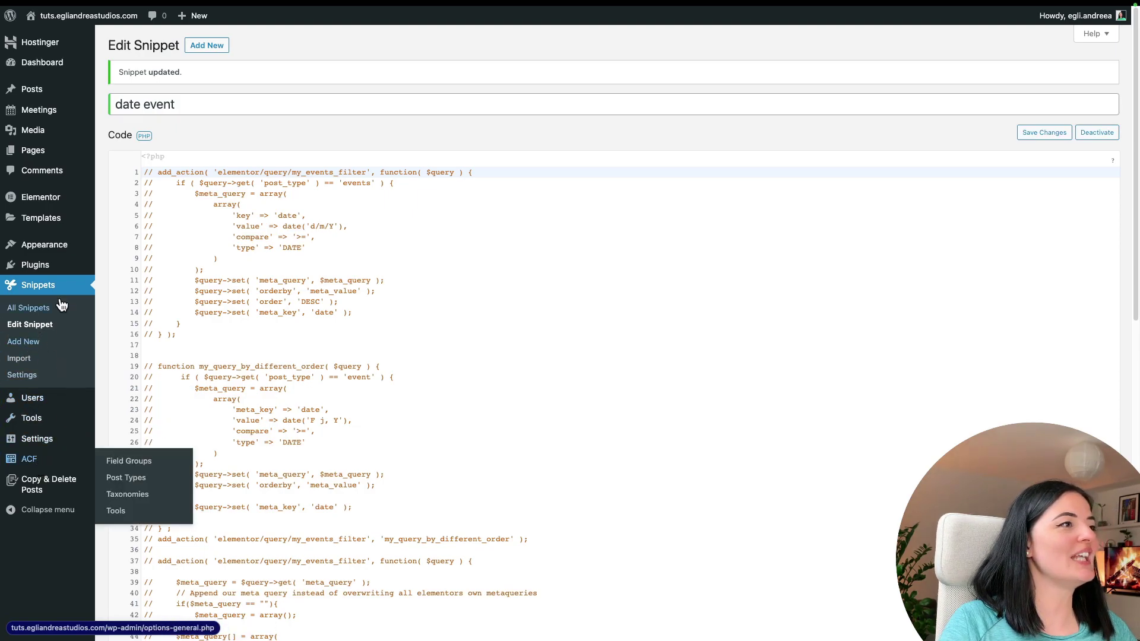
mouse_move(48, 215)
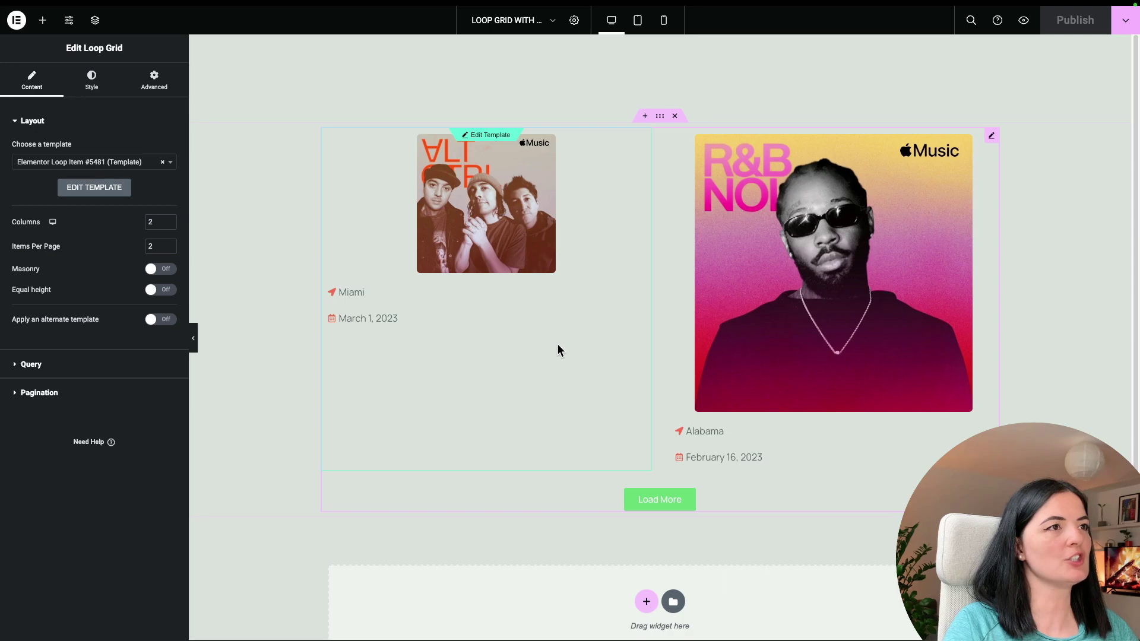
left_click(104, 363)
left_click(104, 359)
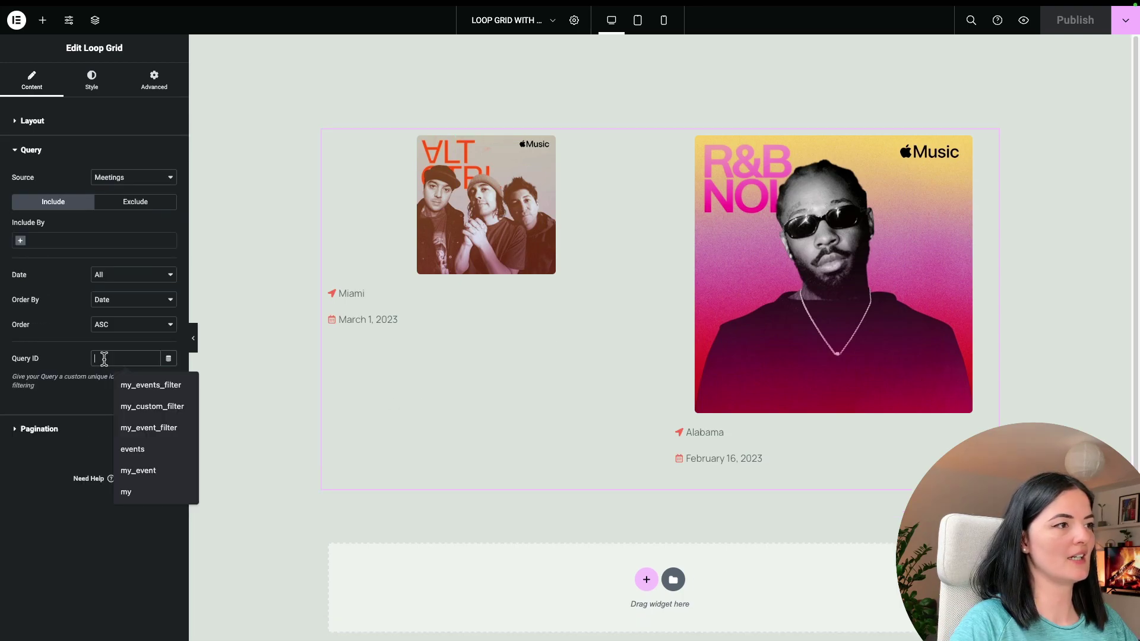
key("ctrl+v")
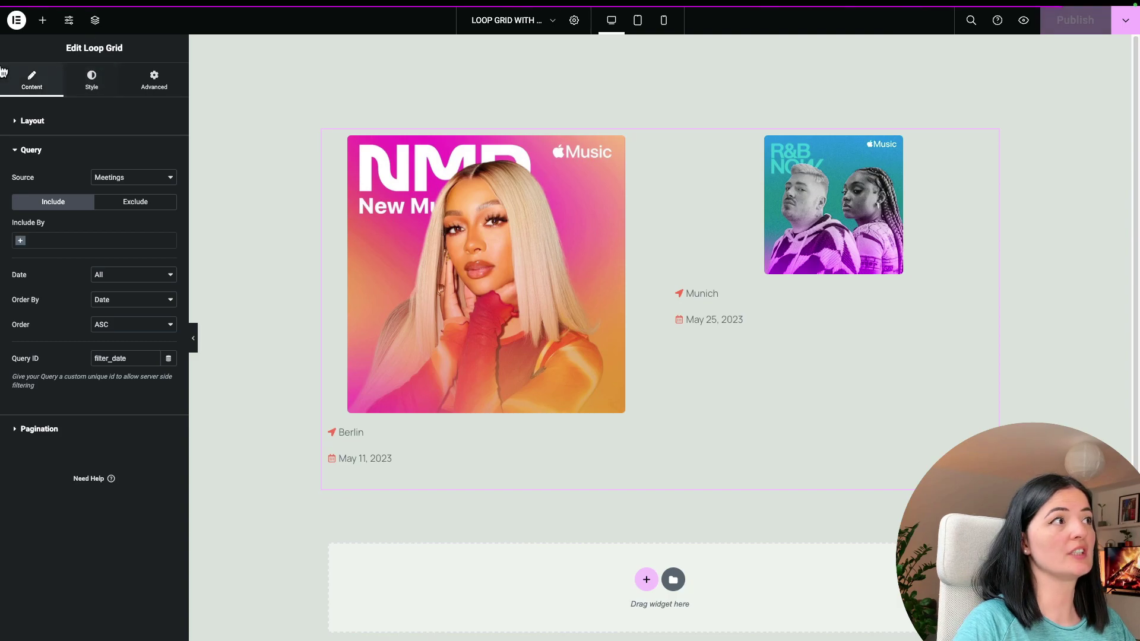
Reload the editor, load more meetings in the loop grid, and check the dates of the listed meetings
mouse_move(1, 53)
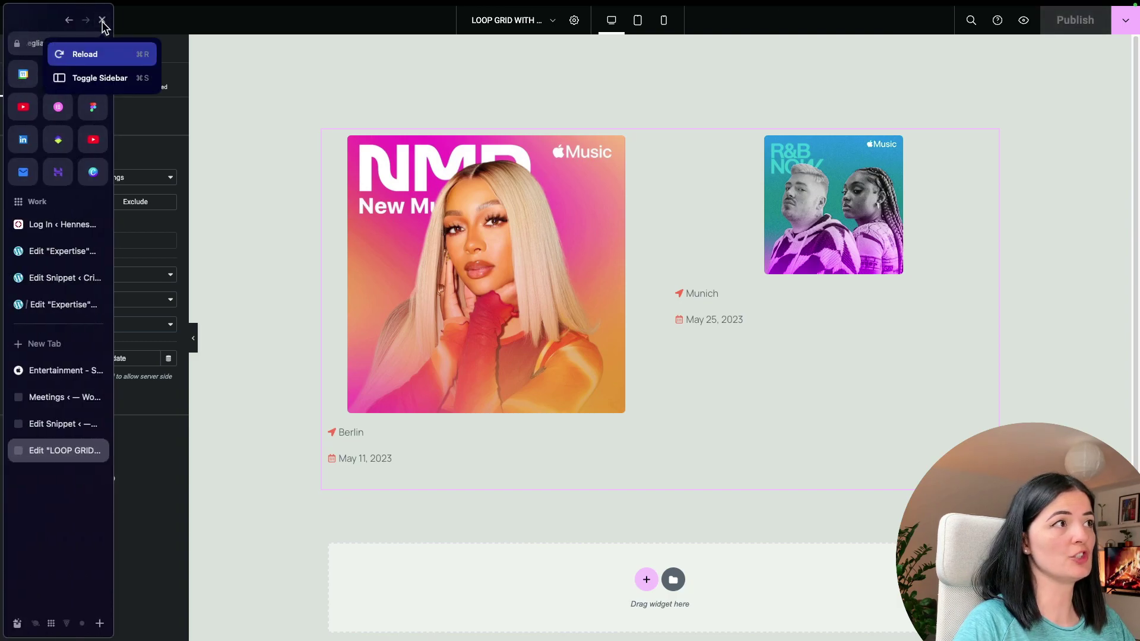
left_click(86, 55)
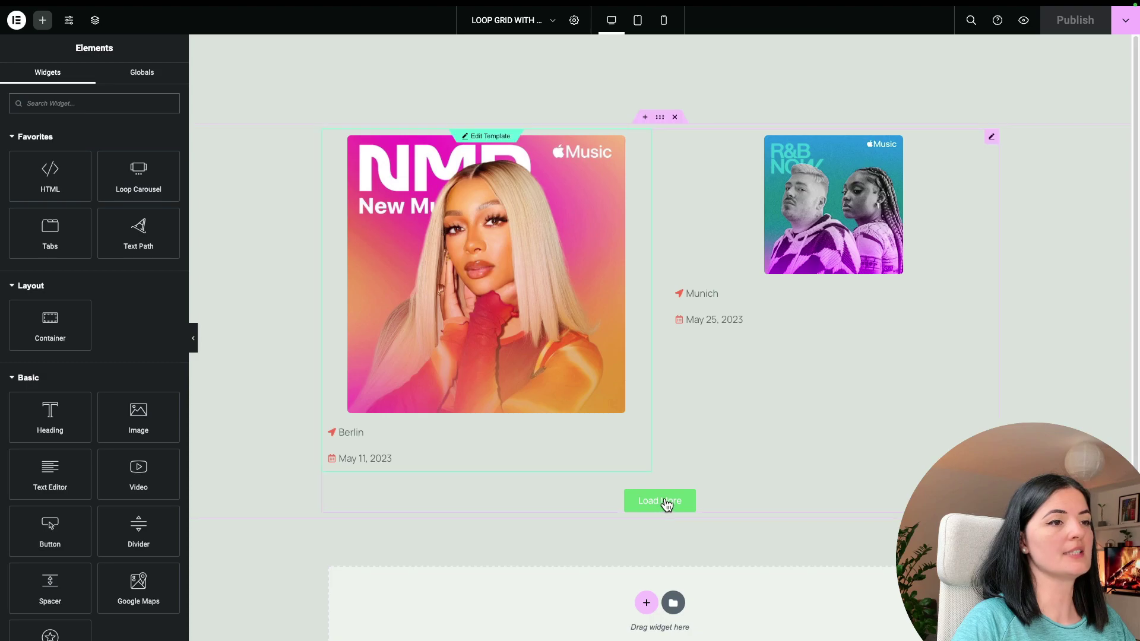
left_click(667, 502)
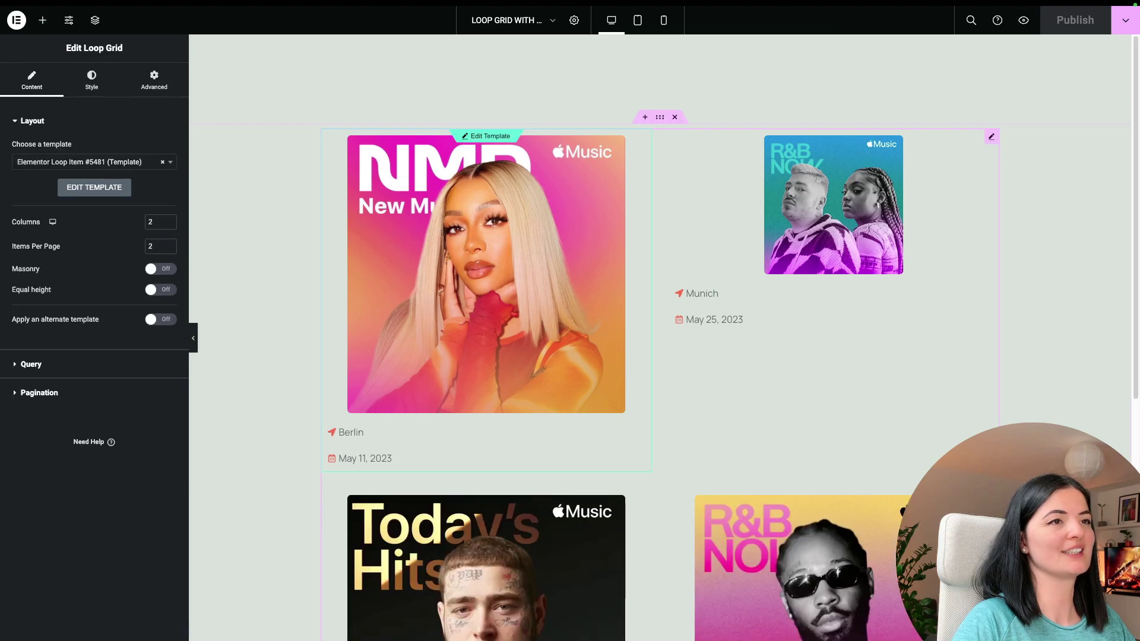
scroll(705, 447, "down", 2)
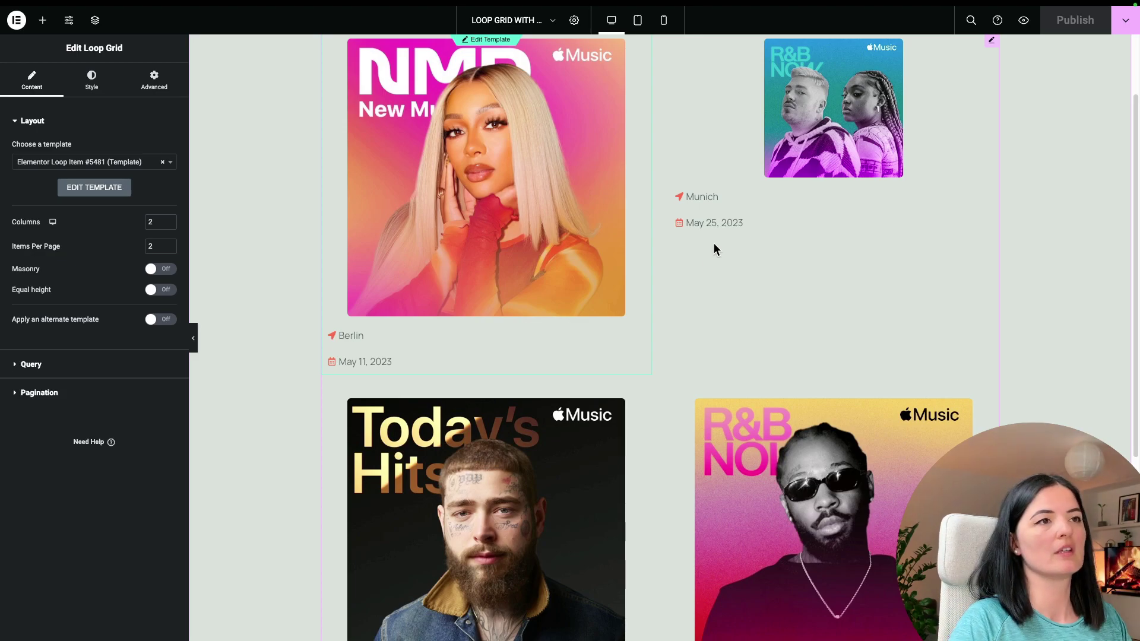
scroll(714, 246, "down", 4)
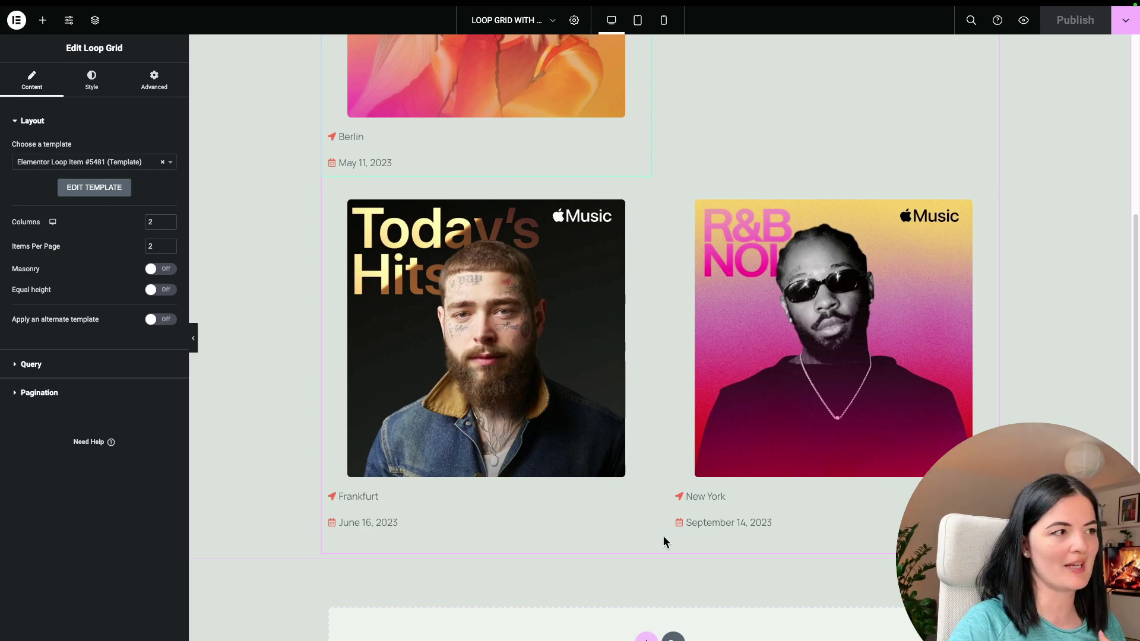
Copy filter_date from the loop grid's Query ID, clear that field, and publish the page
left_click(78, 363)
left_click_drag(139, 360, 93, 363)
key("ctrl+c")
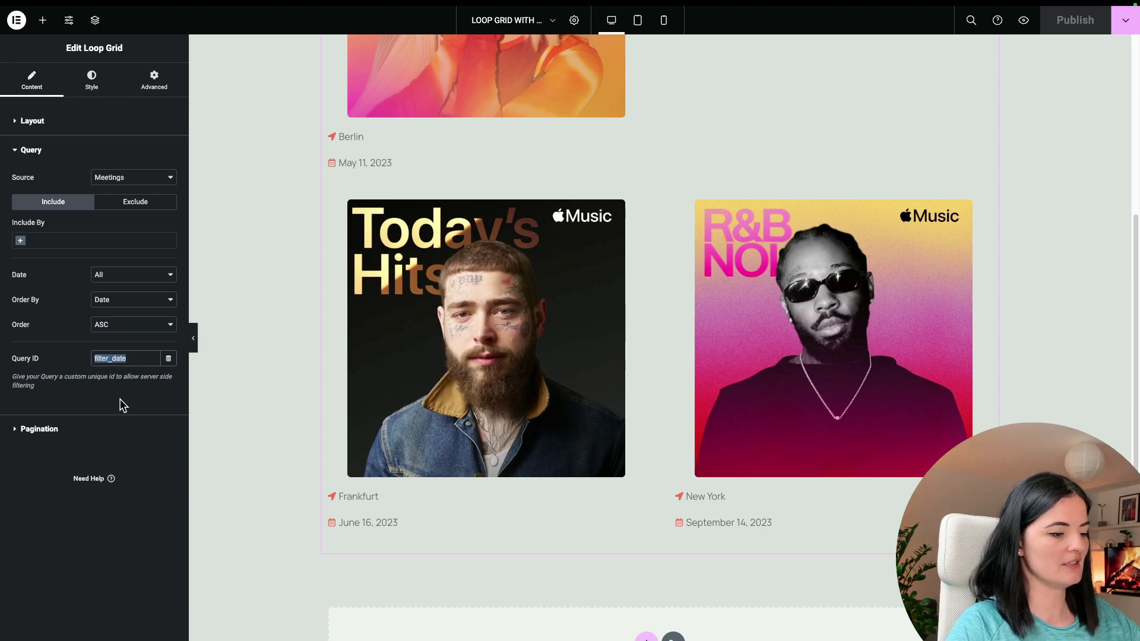
key("BackSpace")
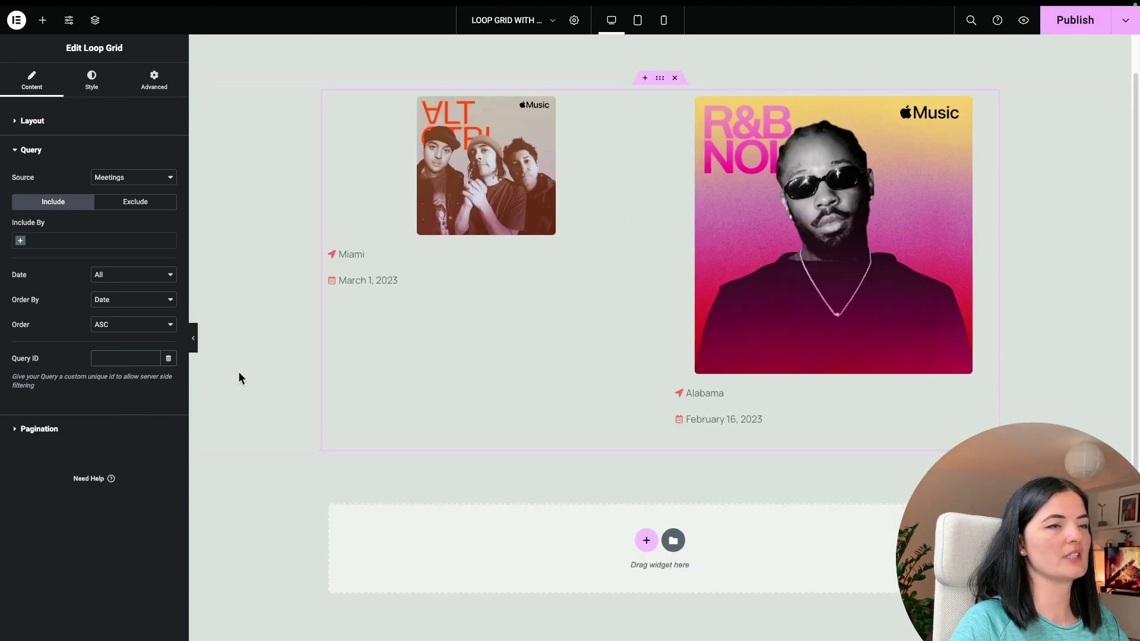
scroll(535, 326, "up", 1)
left_click(1068, 32)
Reload the editor and load all meetings in the loop grid to examine the list without the query ID
mouse_move(13, 40)
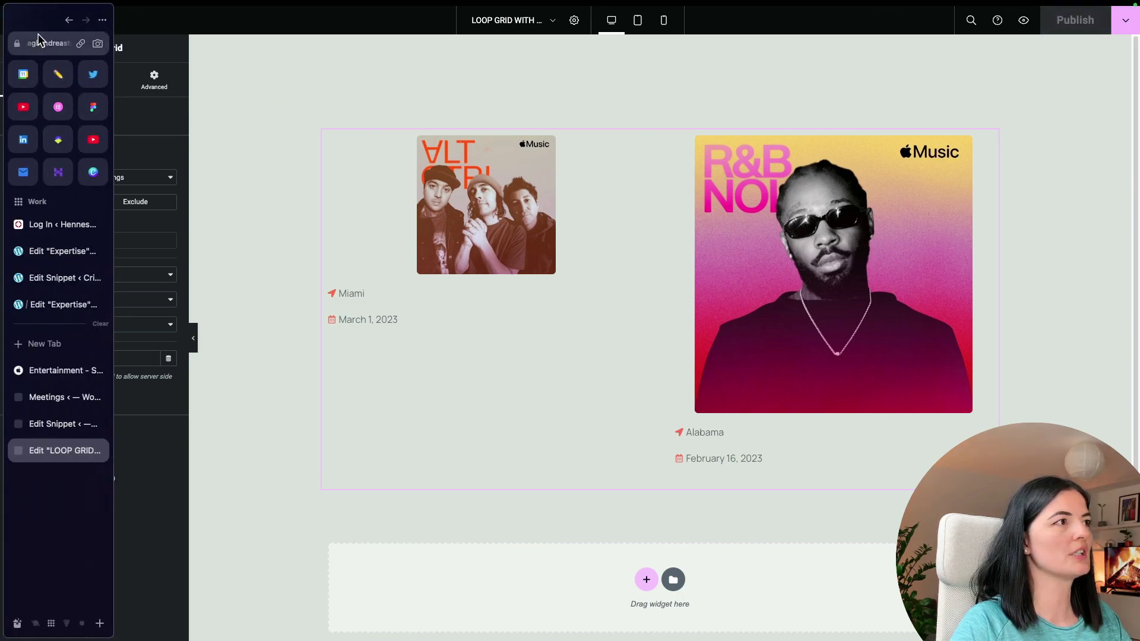
left_click(103, 20)
left_click(118, 51)
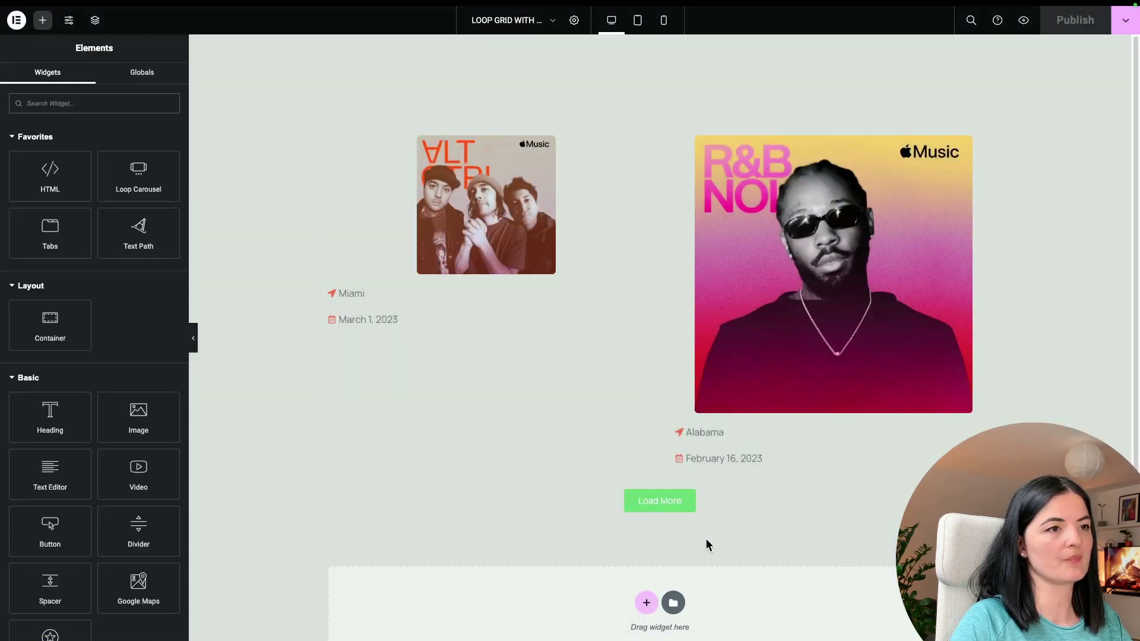
left_click(659, 502)
scroll(803, 539, "down", 1)
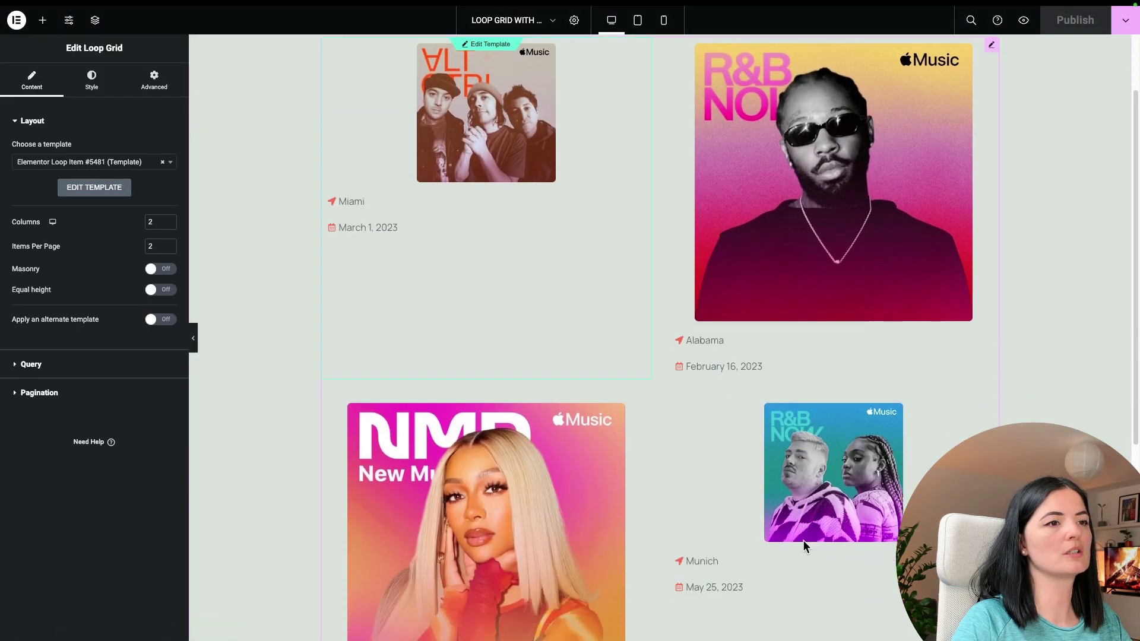
scroll(803, 540, "down", 6)
left_click(674, 444)
scroll(749, 499, "down", 1)
scroll(779, 528, "down", 3)
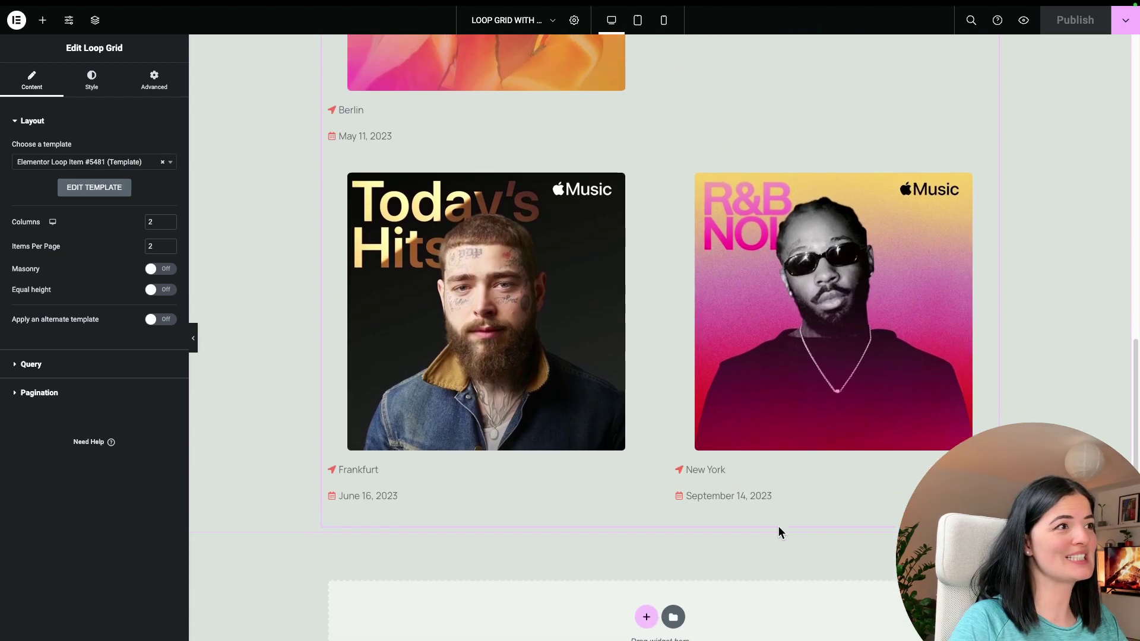
Try the Masonry option on the loop grid and undo it
left_click(158, 270)
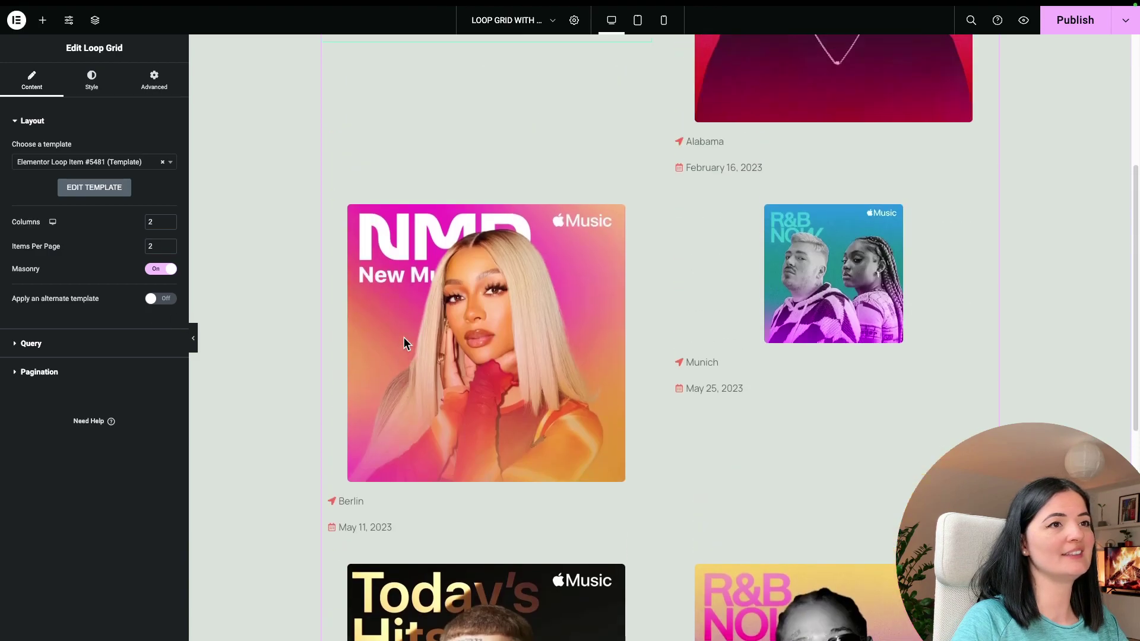
key("ctrl+z")
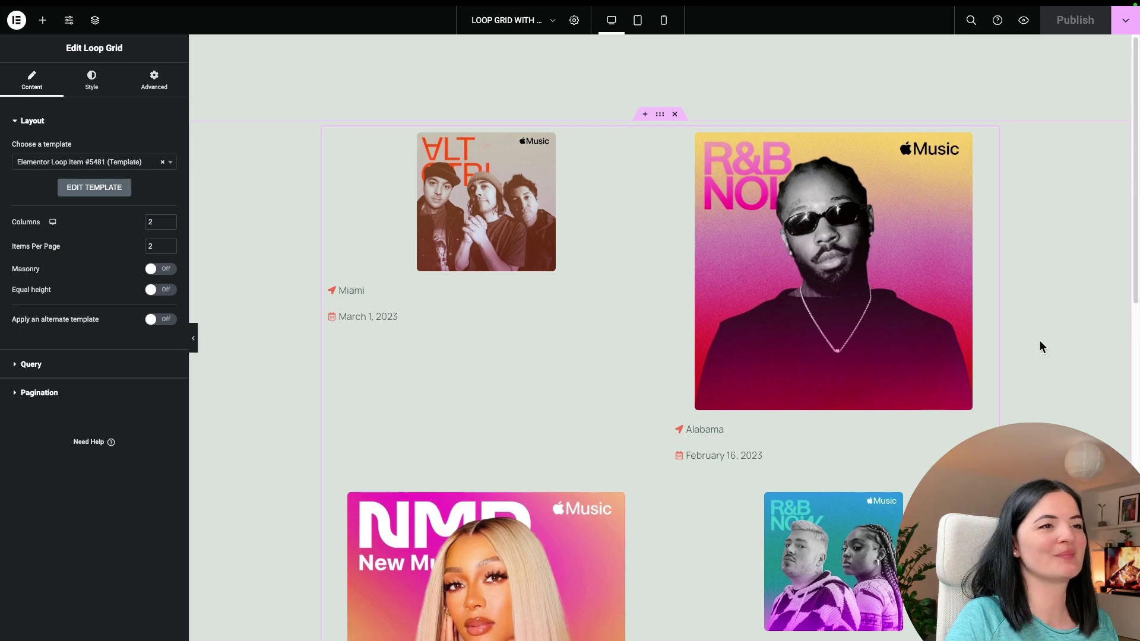
Set the loop grid's Query ID back to filter_date and publish the page
scroll(1039, 342, "down", 8)
scroll(1040, 342, "down", 3)
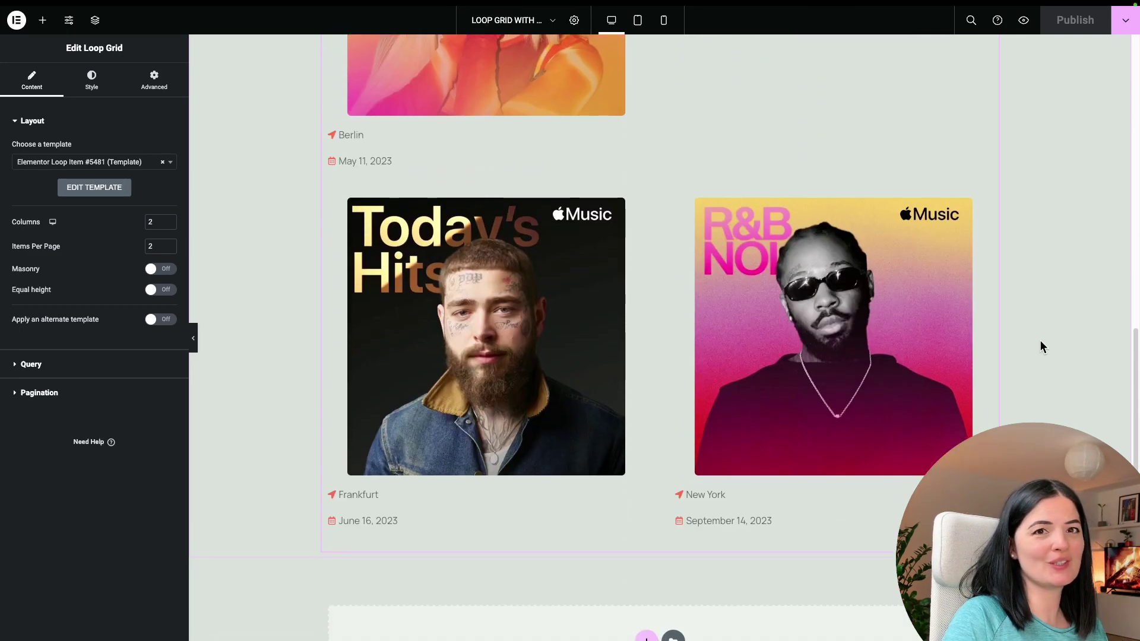
left_click(31, 365)
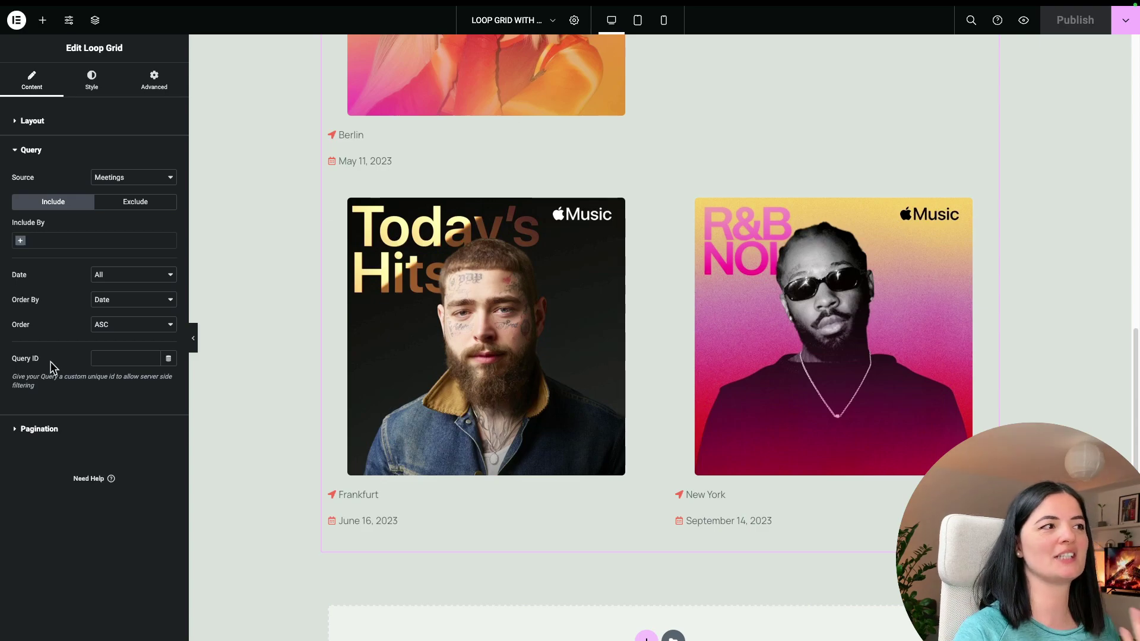
left_click(107, 357)
key("ctrl+v")
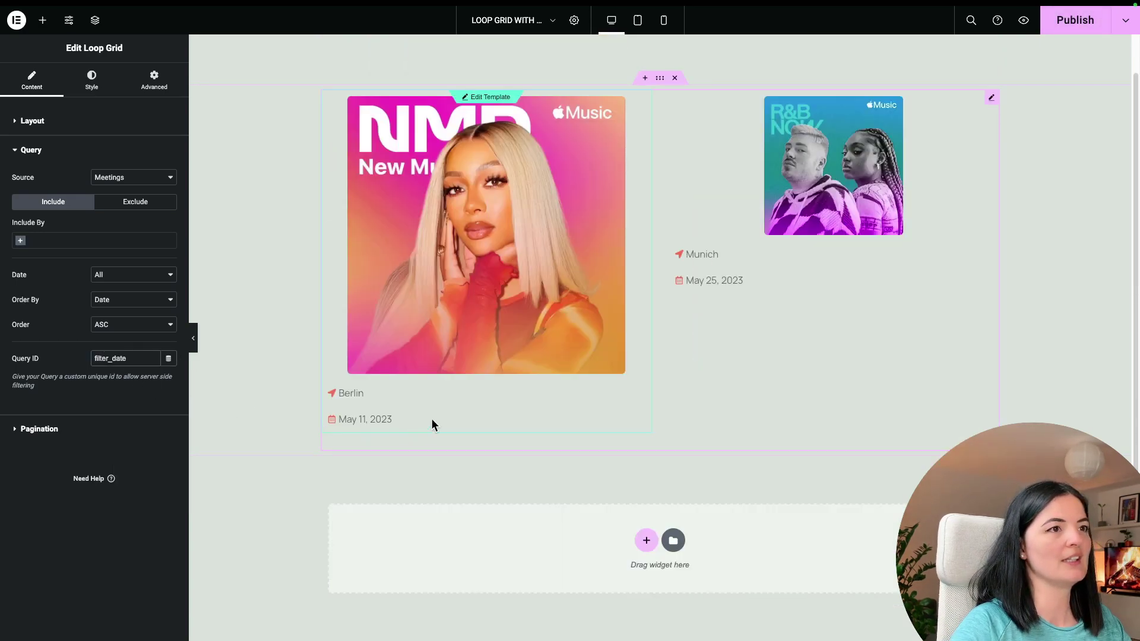
left_click(1075, 20)
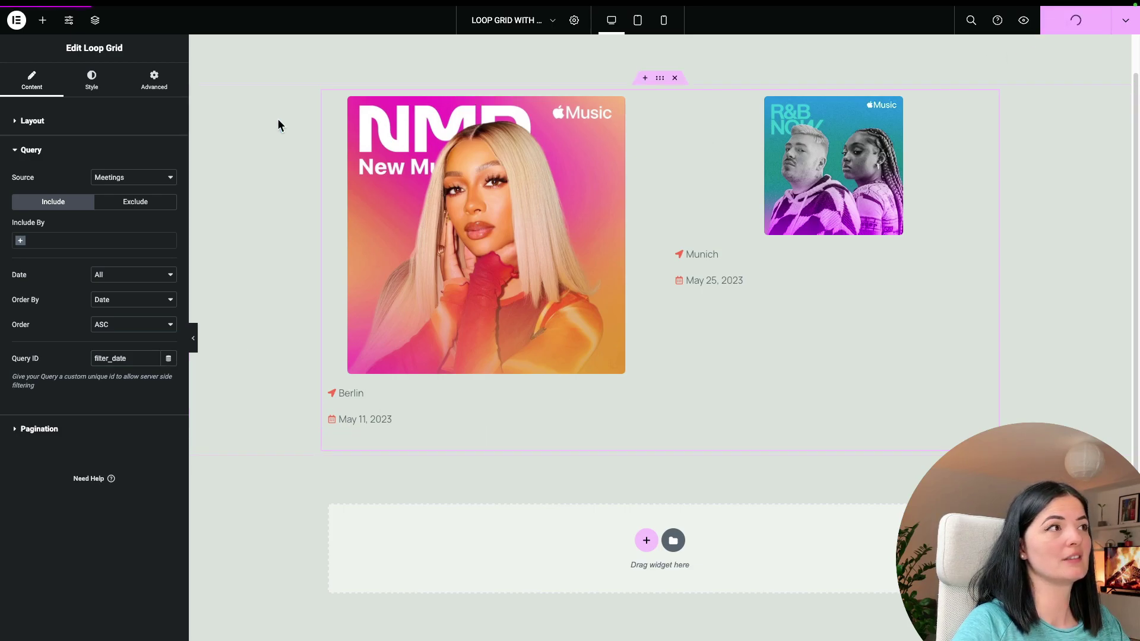
Reload the Elementor editor to refresh the loop grid with the published query filter
mouse_move(3, 30)
right_click(95, 28)
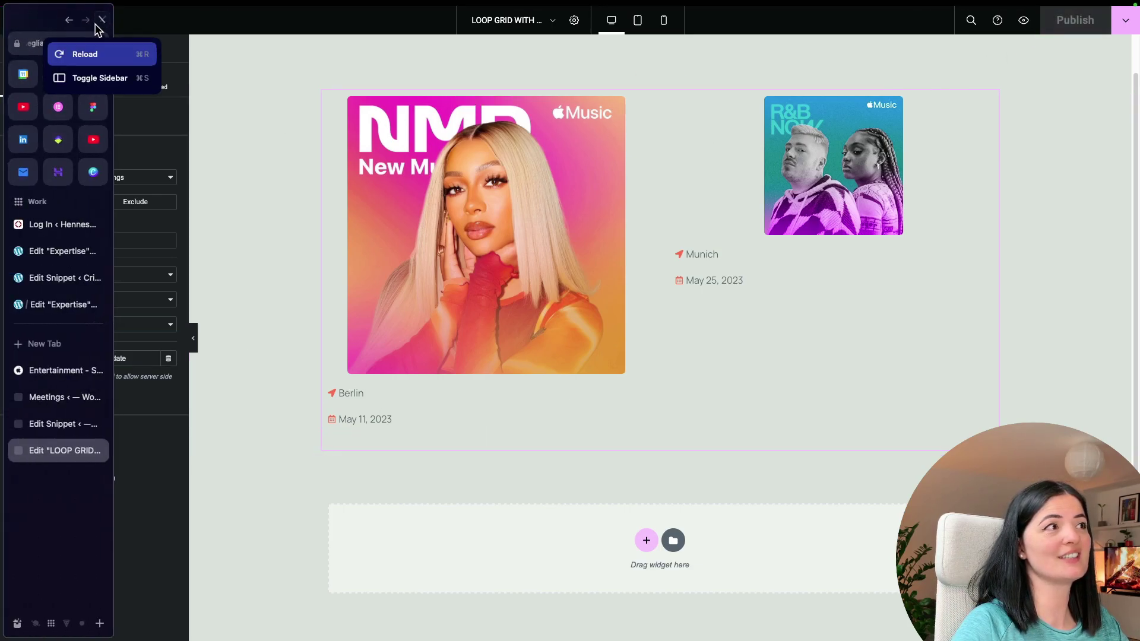
left_click(90, 57)
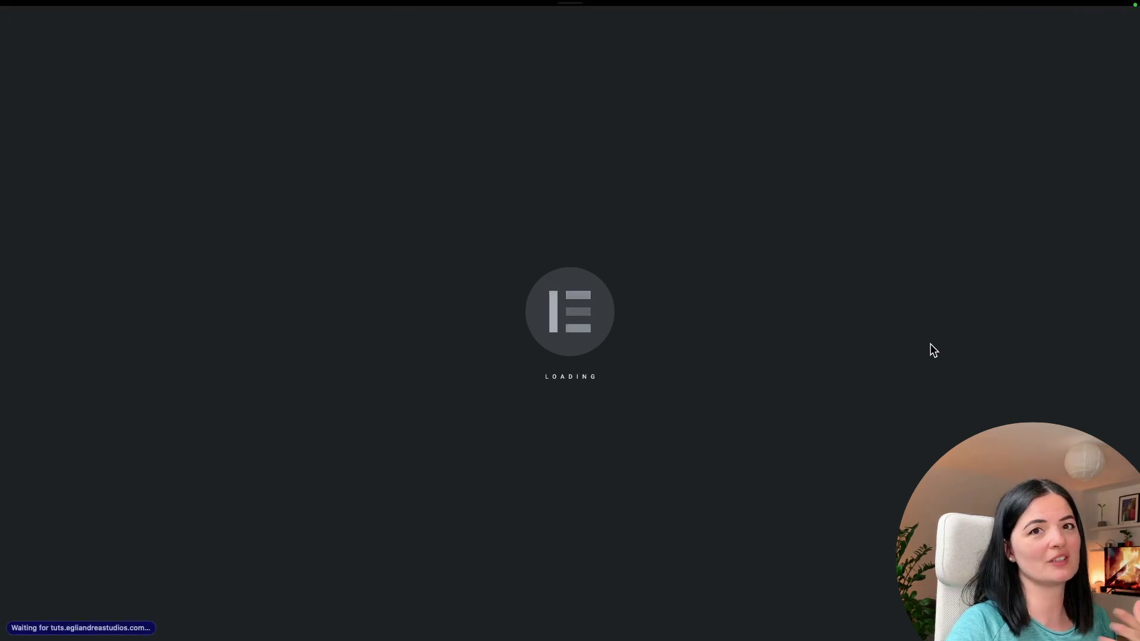